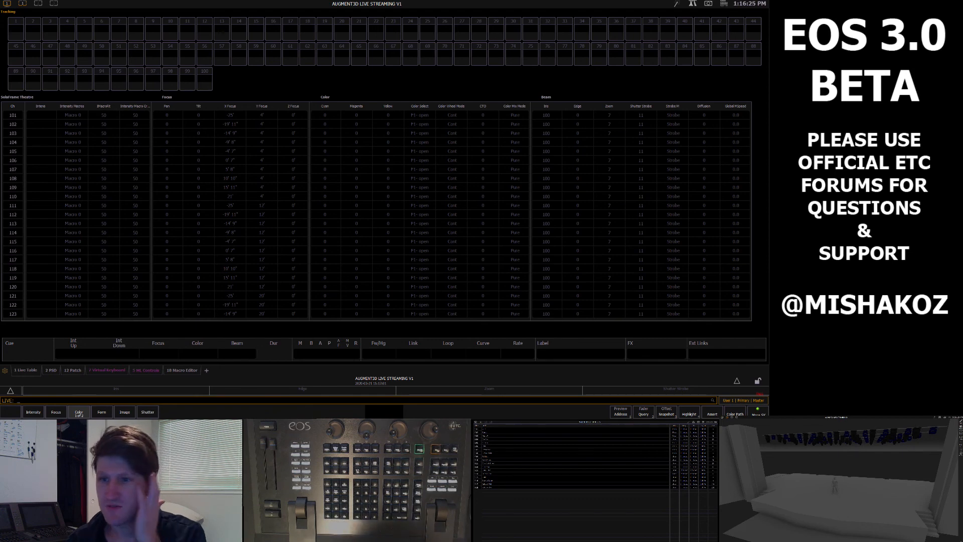
Step: Create macro 3 in the macro list
{"action": "key", "text": "m"}
{"action": "key", "text": "m"}
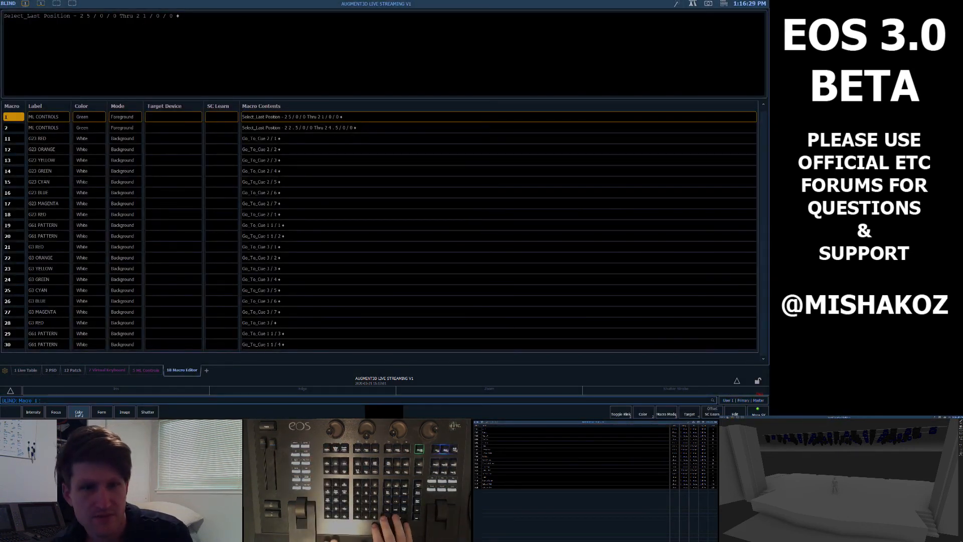
{"action": "key", "text": "3"}
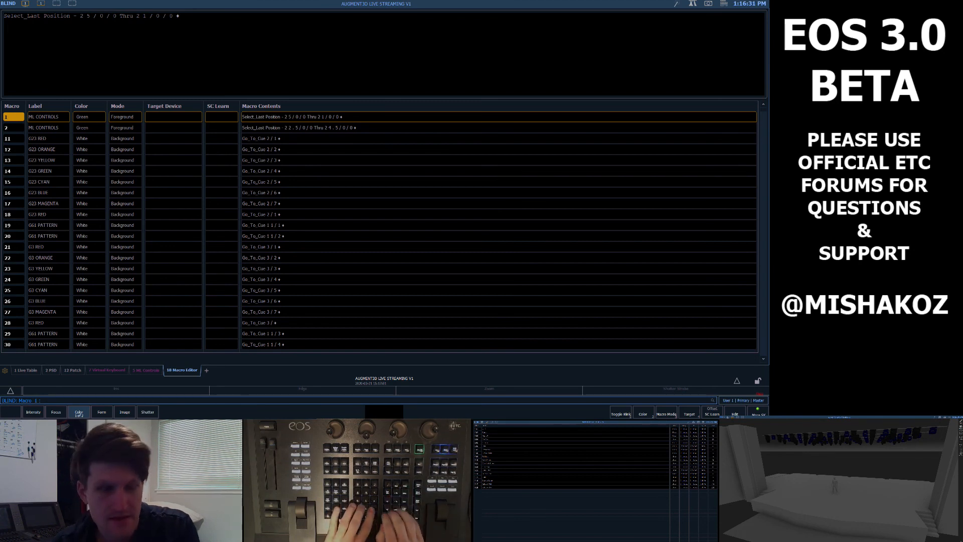
{"action": "key", "text": "Return"}
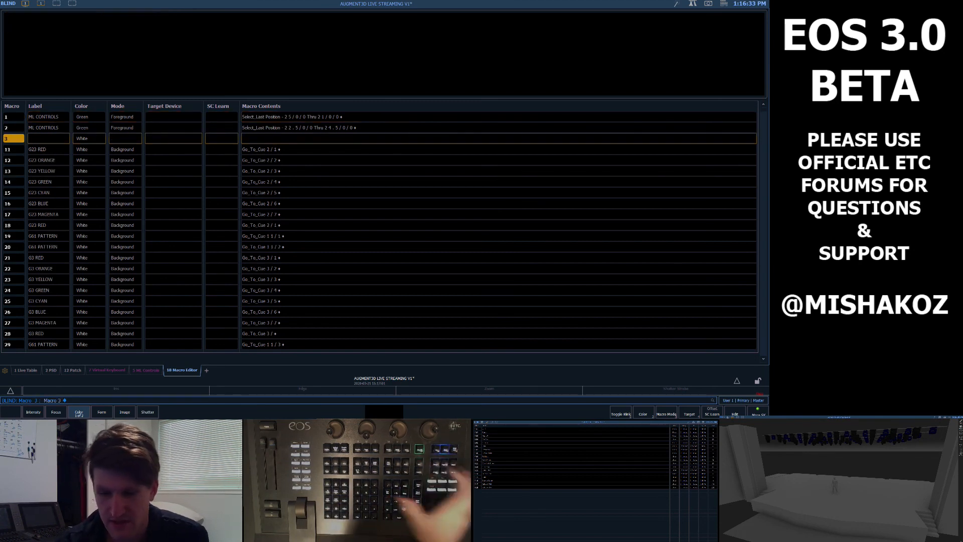
Step: Open macro 3's contents for editing and look through the available softkeys, from the first page to the last
{"action": "key", "text": "F6"}
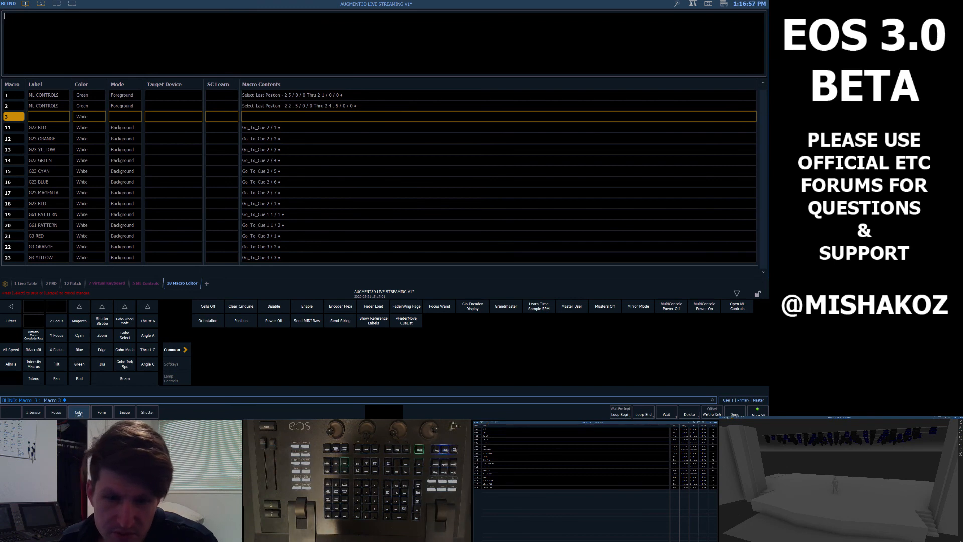
{"action": "left_click", "coordinate": [172, 364]}
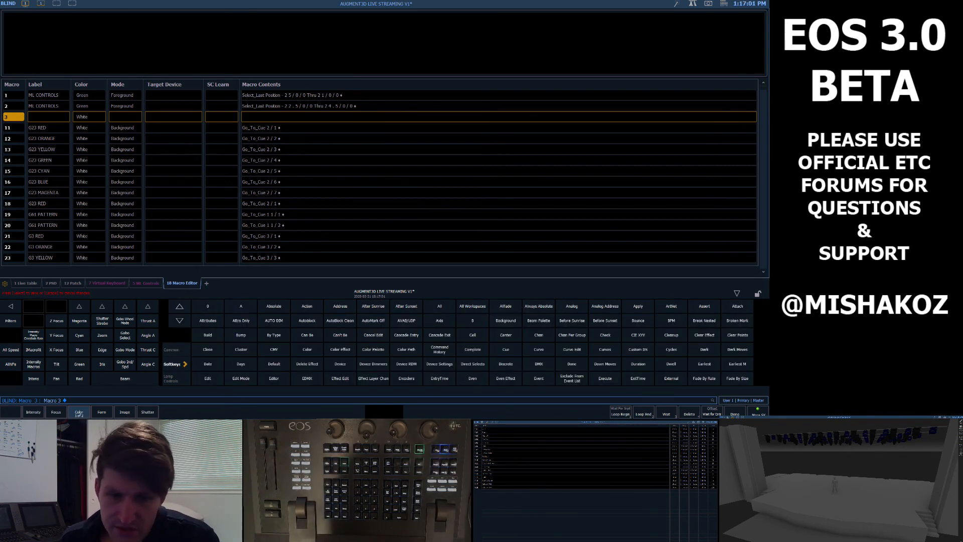
{"action": "left_click", "coordinate": [179, 321]}
{"action": "left_click", "coordinate": [179, 321]}
{"action": "left_click", "coordinate": [180, 320]}
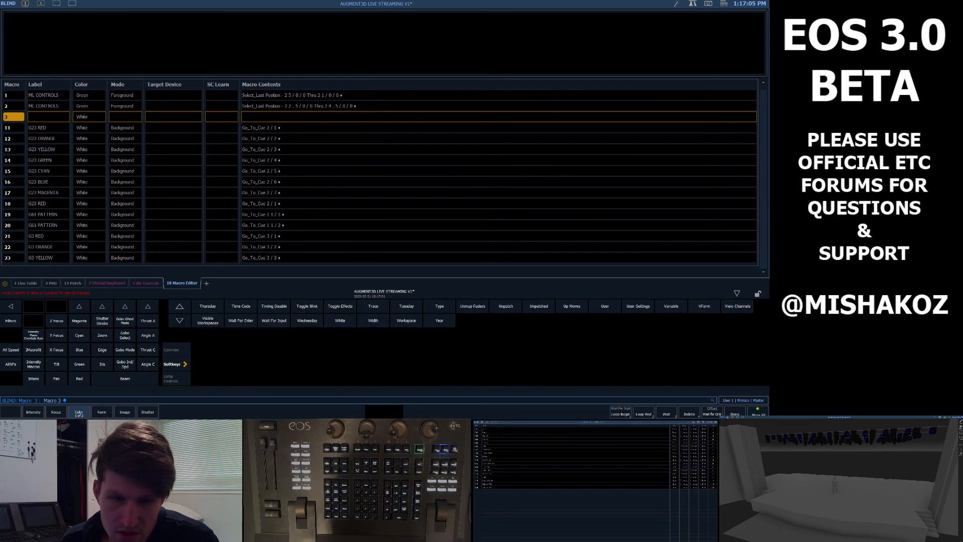
{"action": "left_click", "coordinate": [179, 306]}
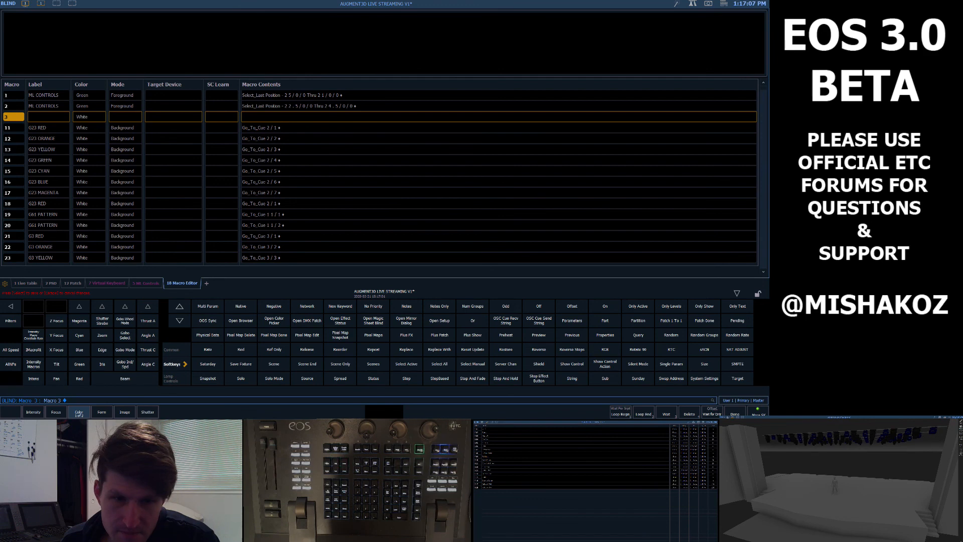
{"action": "left_click", "coordinate": [180, 307]}
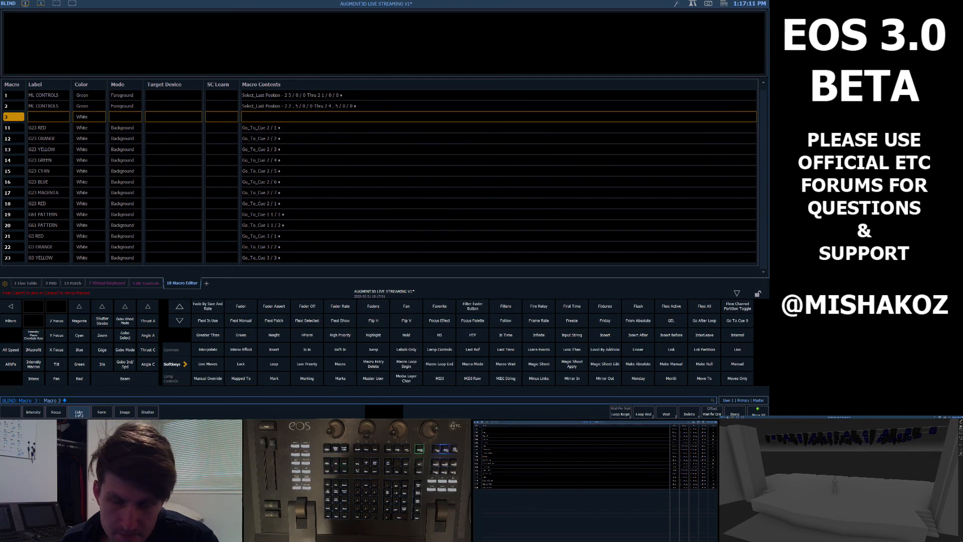
{"action": "left_click", "coordinate": [179, 306]}
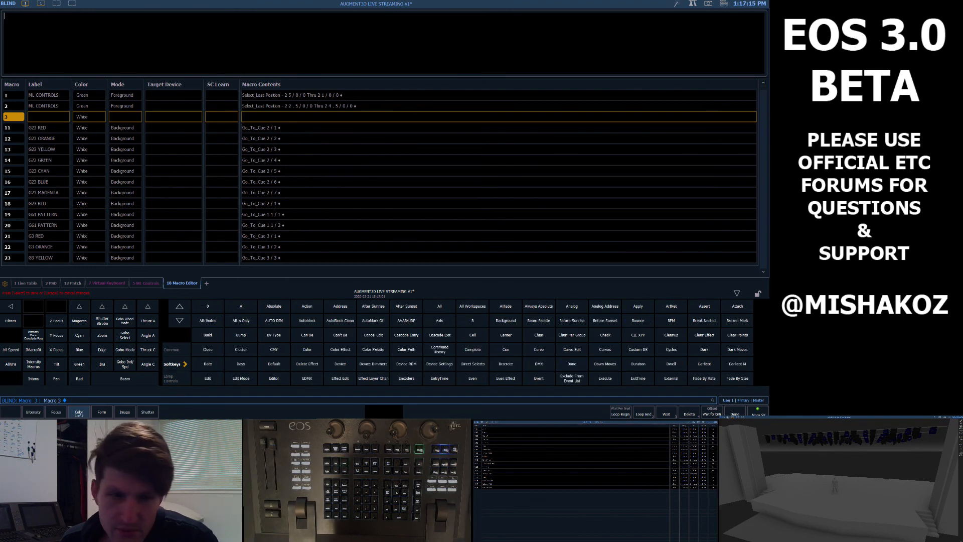
{"action": "left_click", "coordinate": [180, 320]}
{"action": "left_click", "coordinate": [180, 321]}
{"action": "left_click", "coordinate": [180, 320]}
{"action": "left_click", "coordinate": [180, 307]}
{"action": "left_click", "coordinate": [180, 307]}
{"action": "left_click", "coordinate": [180, 306]}
{"action": "left_click", "coordinate": [180, 321]}
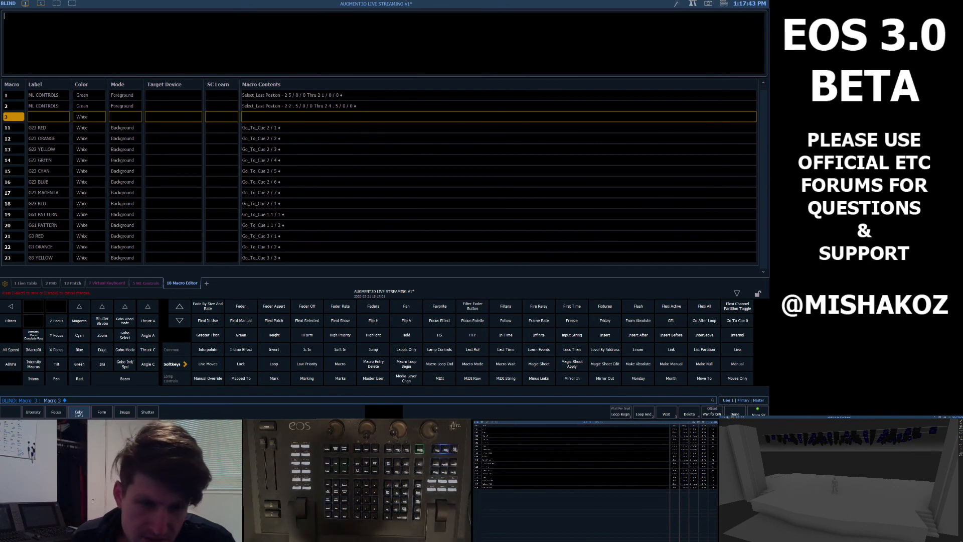
{"action": "left_click", "coordinate": [179, 306]}
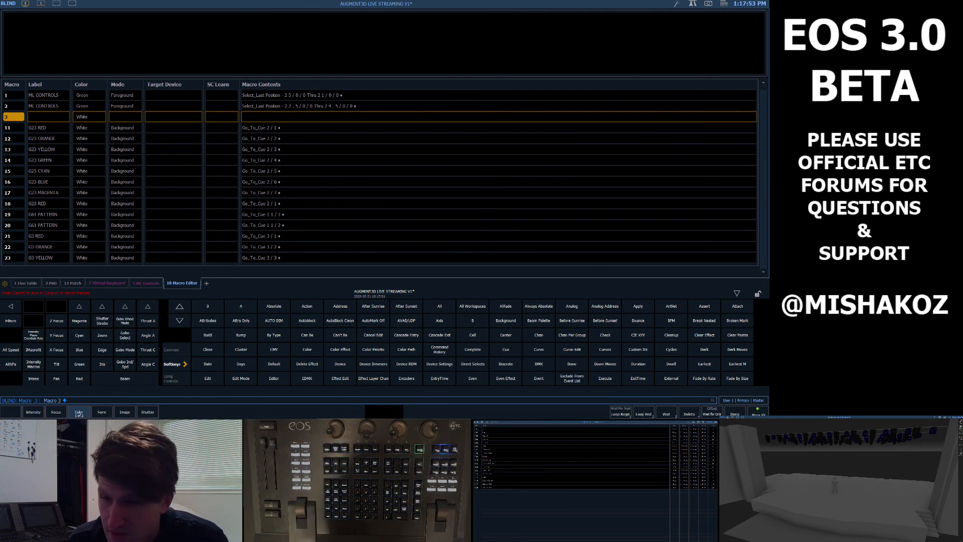
{"action": "key", "text": "Escape"}
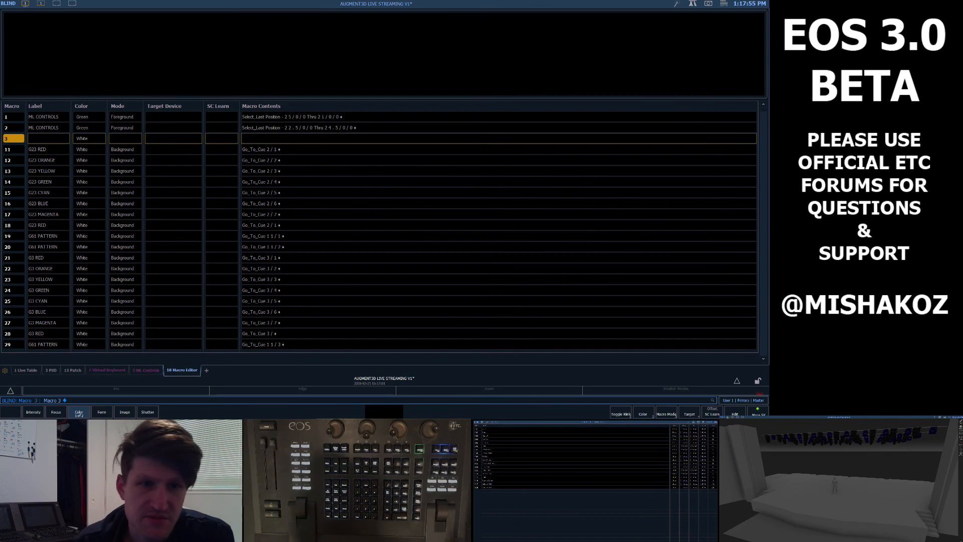
Step: Add a direct selects display with Custom in the upper bank and Groups in the lower bank
{"action": "left_click", "coordinate": [206, 370]}
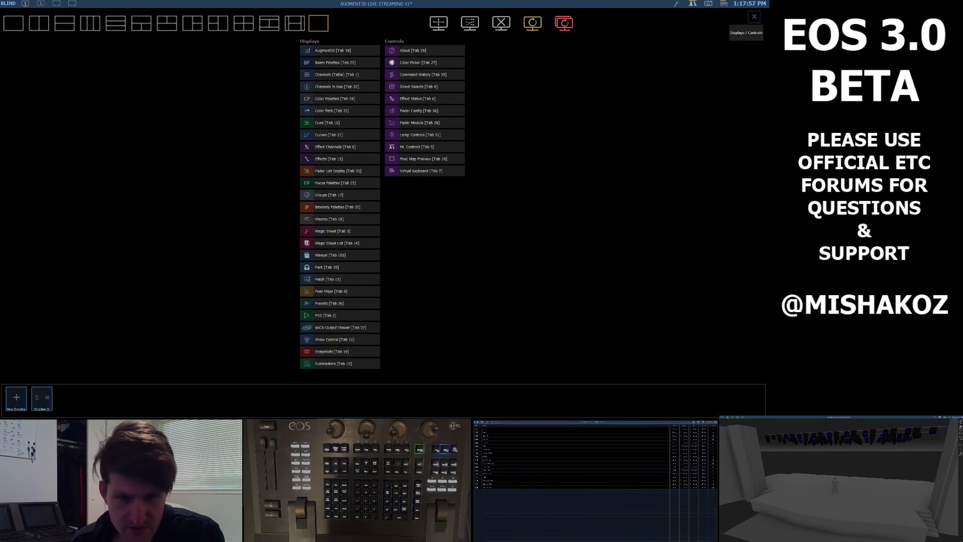
{"action": "left_click", "coordinate": [425, 87]}
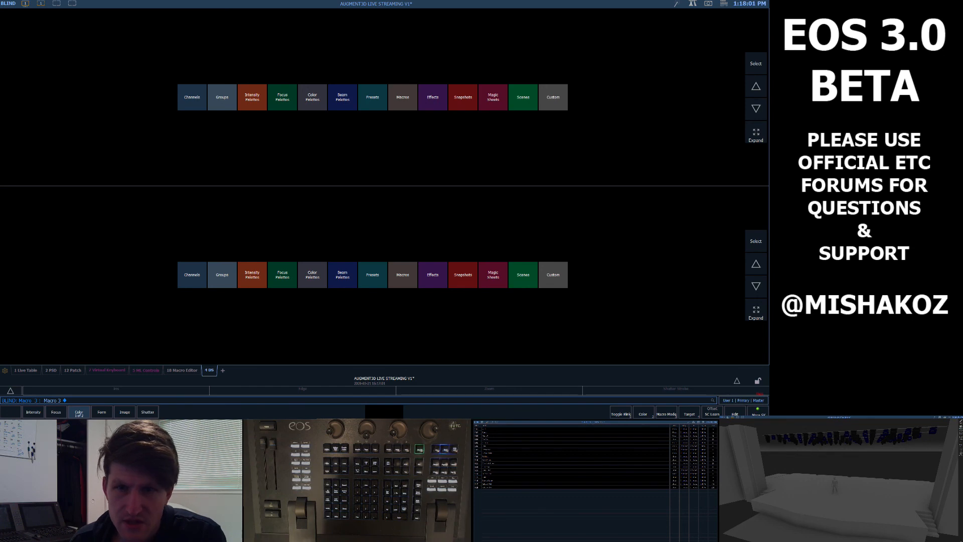
{"action": "left_click", "coordinate": [553, 97]}
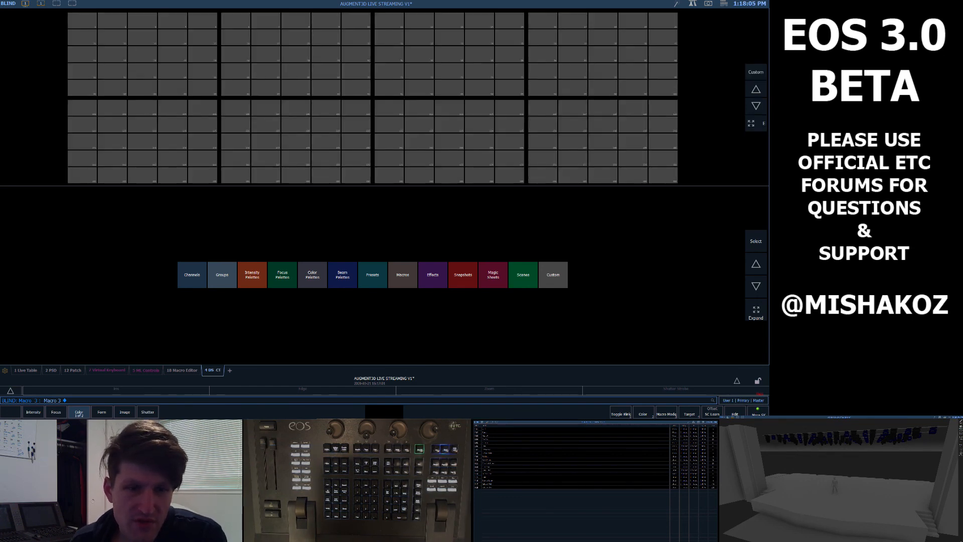
{"action": "left_click", "coordinate": [221, 274]}
{"action": "left_click", "coordinate": [81, 198]}
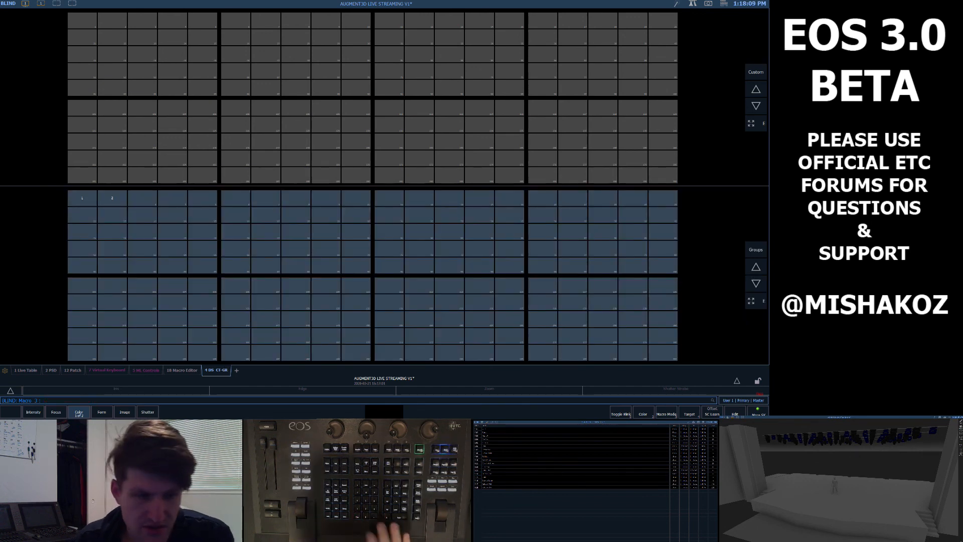
{"action": "key", "text": "BackSpace"}
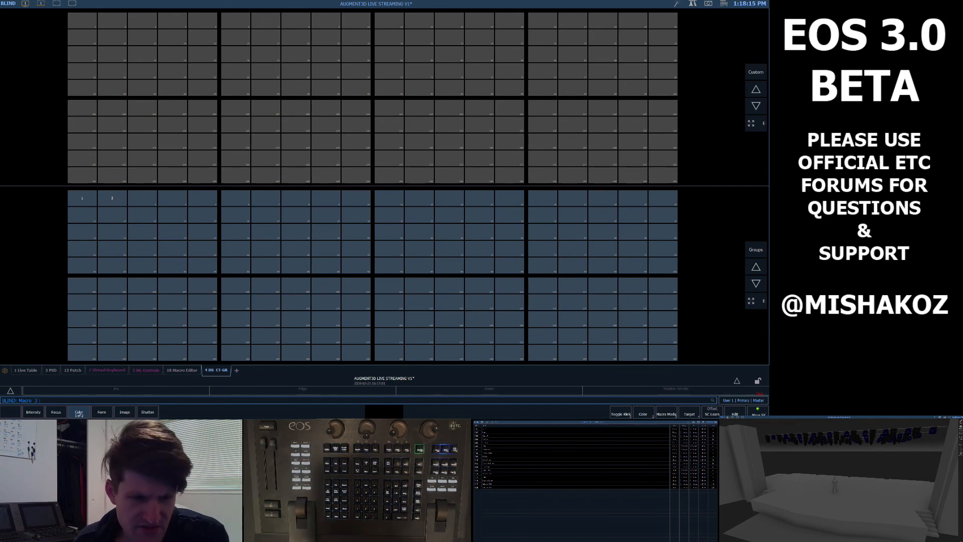
Step: Return to Live and bring the direct selects display back into view
{"action": "left_click", "coordinate": [237, 370]}
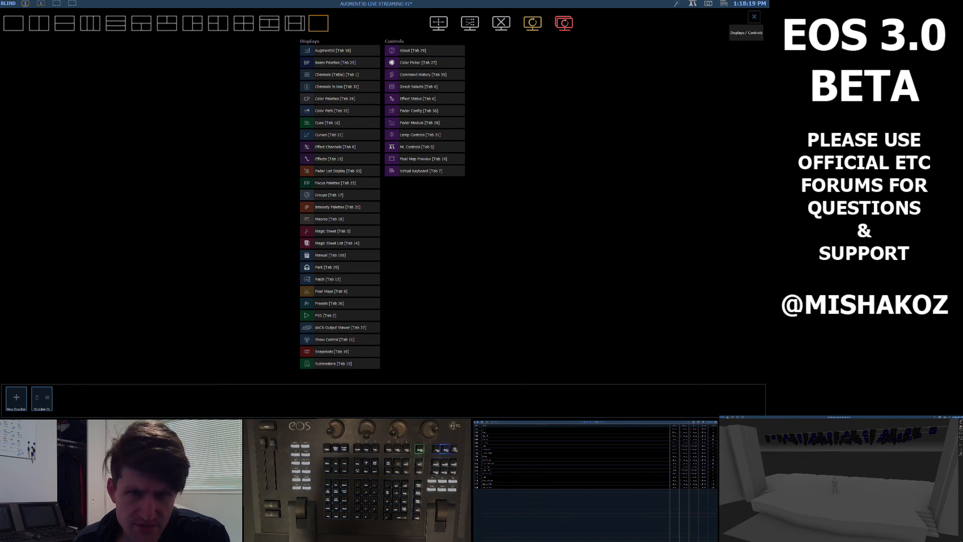
{"action": "key", "text": "Escape"}
{"action": "key", "text": "F1"}
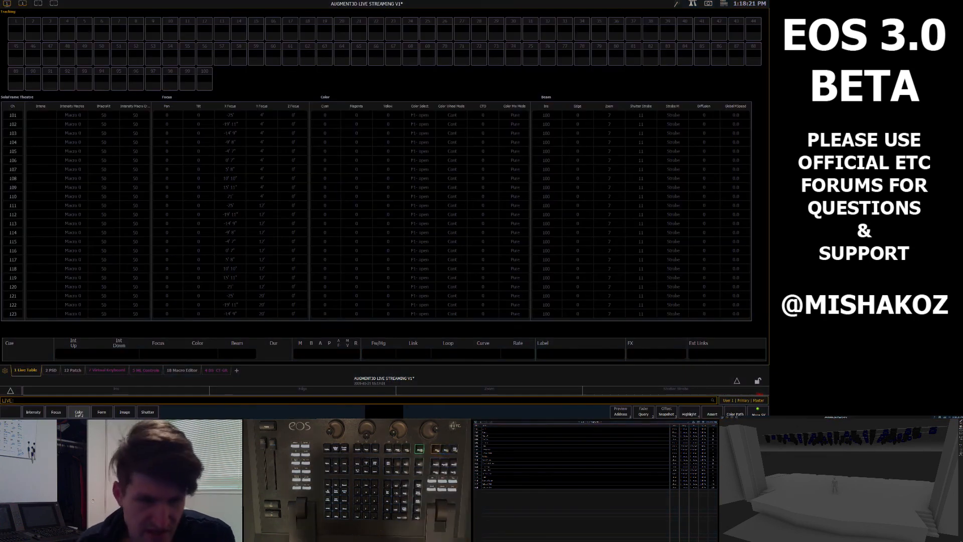
{"action": "left_click", "coordinate": [216, 370]}
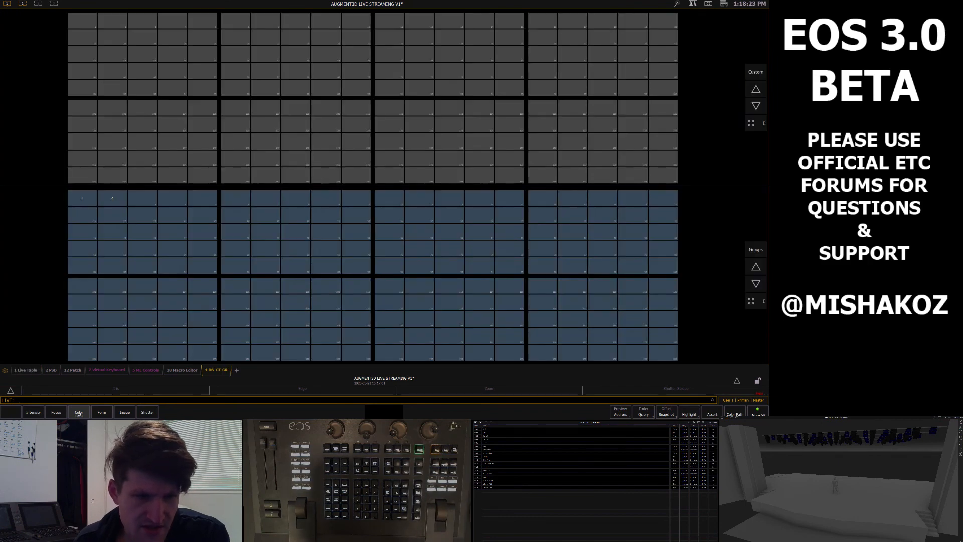
Step: Try setting group 1 At Last, and clear the command line
{"action": "type", "text": "g1"}
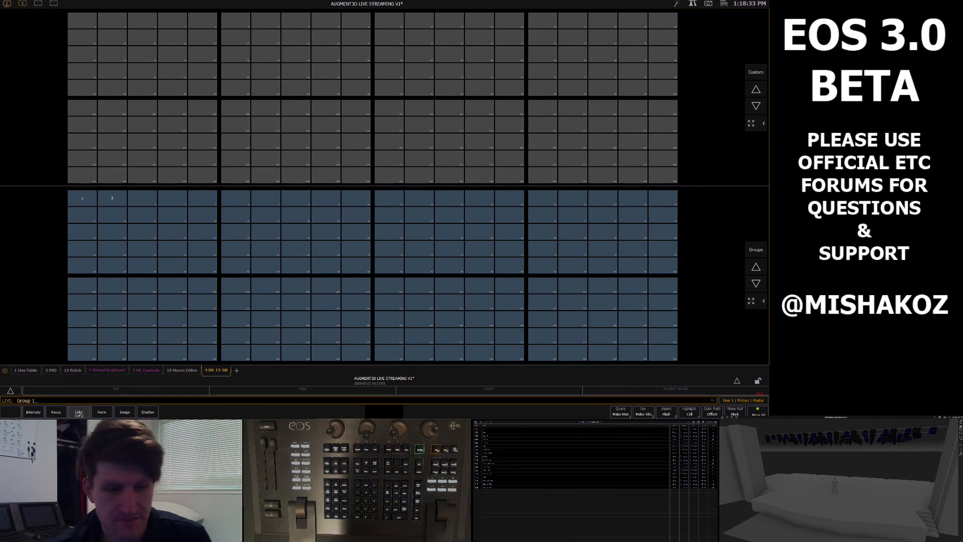
{"action": "key", "text": "a"}
{"action": "key", "text": "Page_Up"}
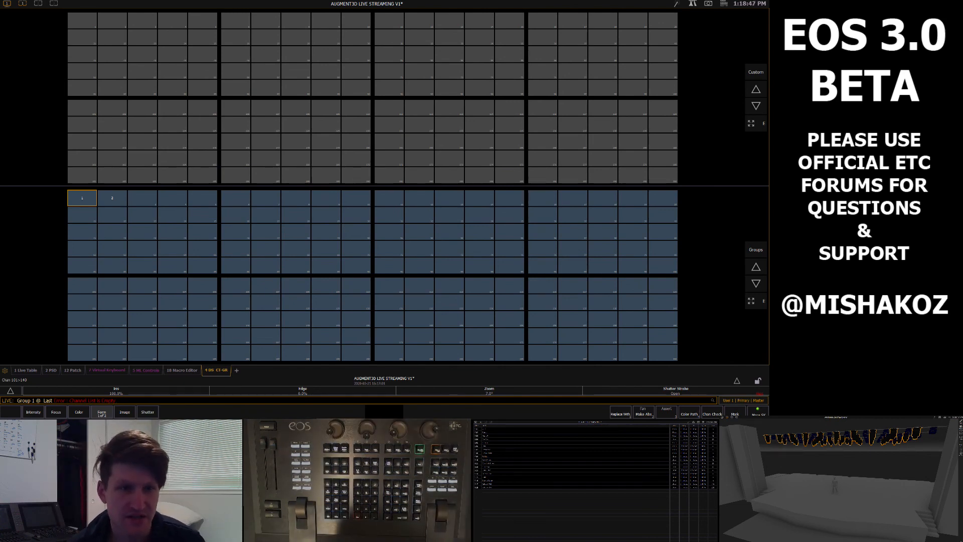
{"action": "key", "text": "BackSpace"}
{"action": "key", "text": "BackSpace"}
{"action": "key", "text": "BackSpace"}
{"action": "key", "text": "BackSpace"}
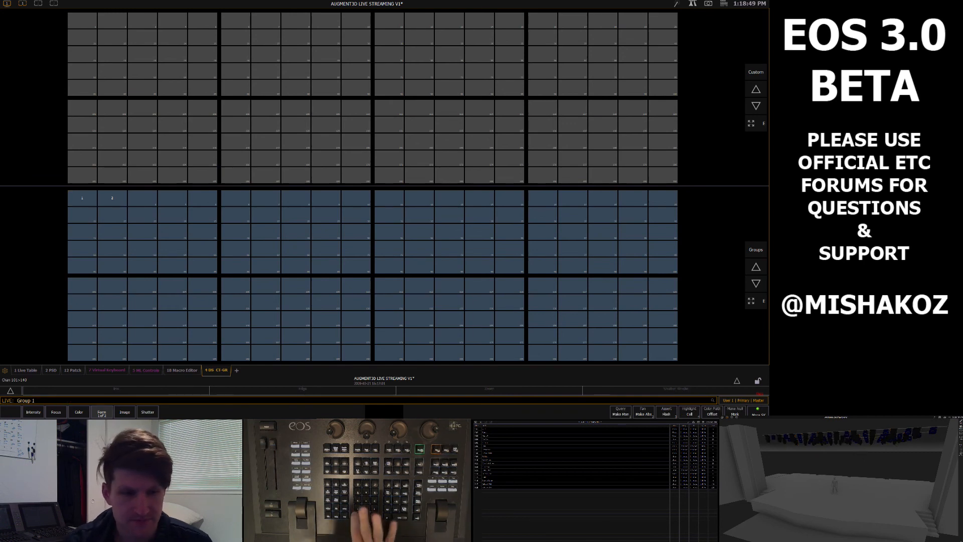
{"action": "key", "text": "BackSpace"}
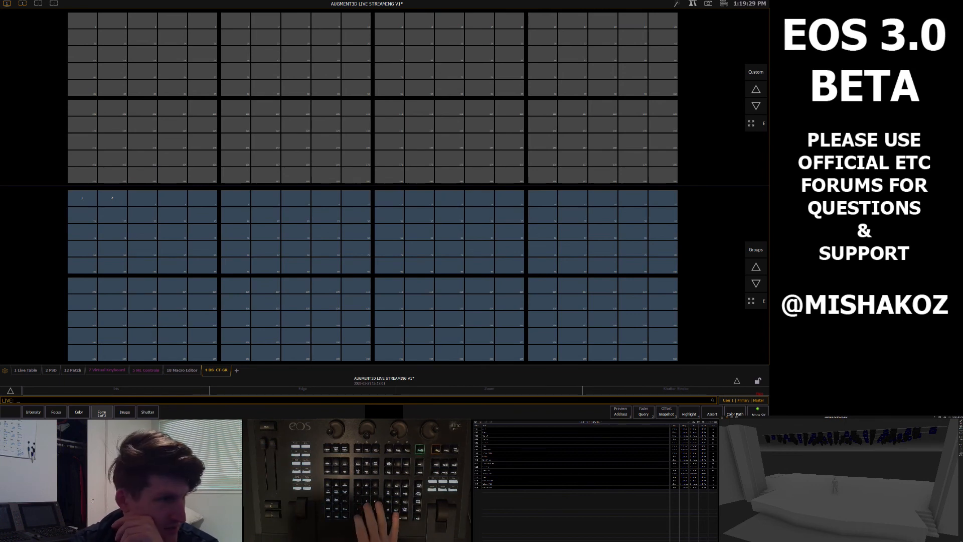
Step: Bring group 1 to full and sneak it back out, clearing the command line
{"action": "type", "text": "g1"}
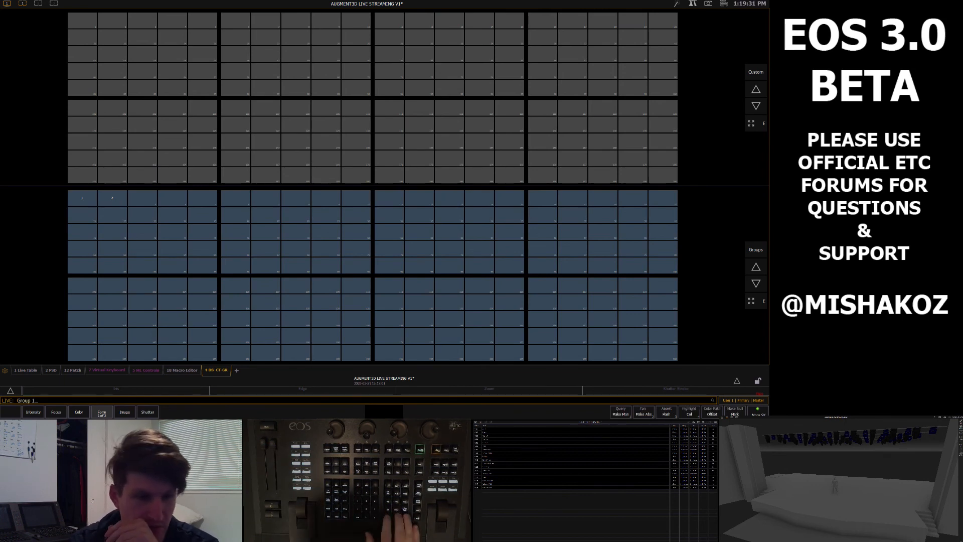
{"action": "type", "text": "f"}
{"action": "key", "text": "Return"}
{"action": "key", "text": "n"}
{"action": "key", "text": "Return"}
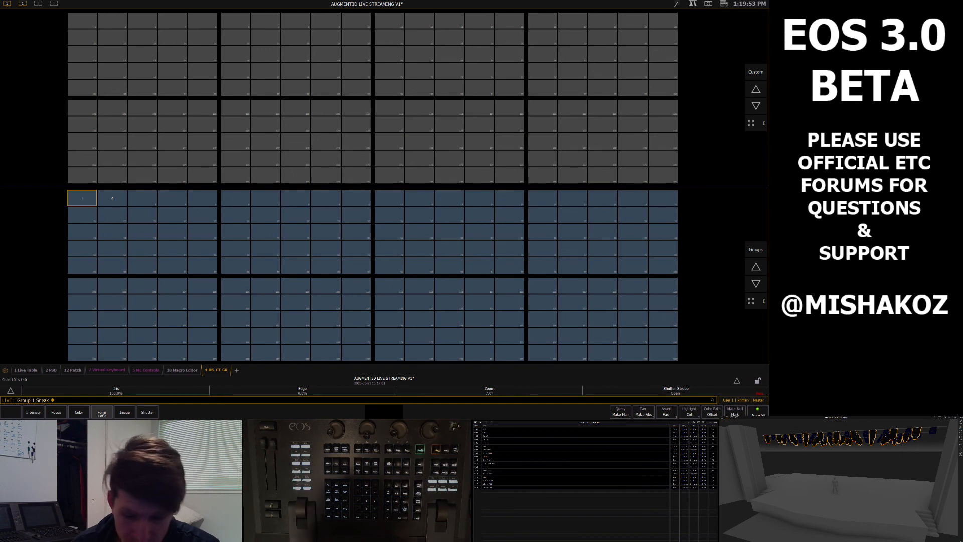
{"action": "key", "text": "BackSpace"}
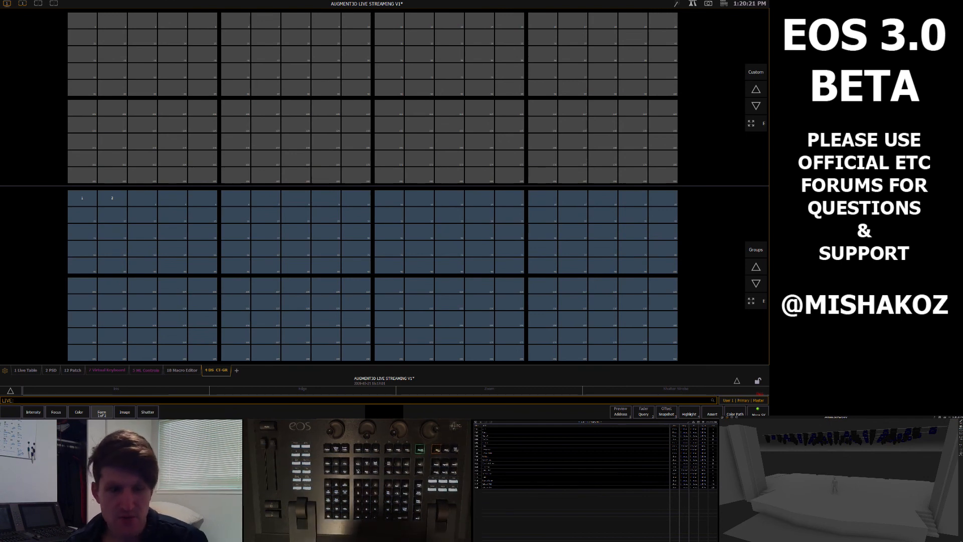
Step: Select group 1 and split the workspace into four equal frames
{"action": "type", "text": "g1"}
{"action": "key", "text": "Return"}
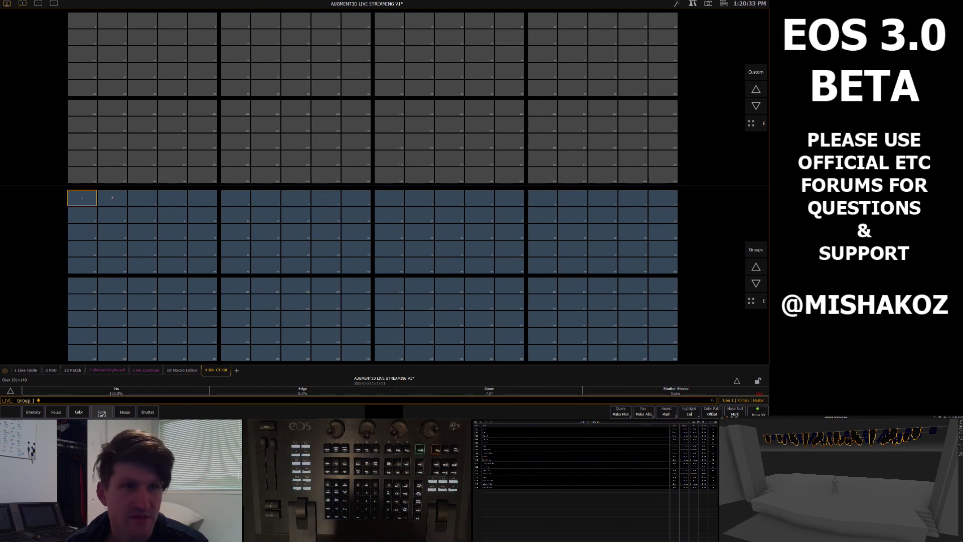
{"action": "left_click", "coordinate": [6, 3]}
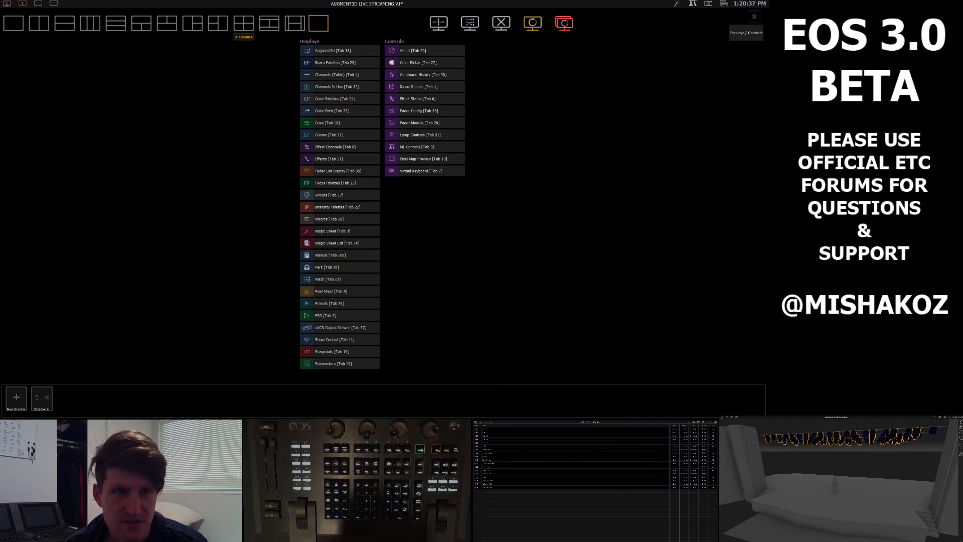
{"action": "left_click", "coordinate": [244, 23]}
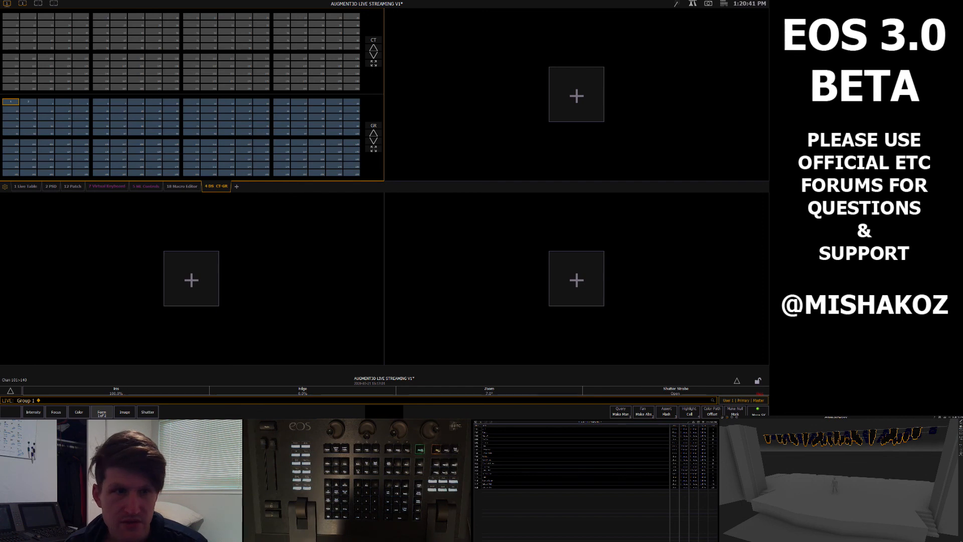
Step: Try the workspace layout with a split column between two side columns, and return to four frames
{"action": "left_click", "coordinate": [7, 4]}
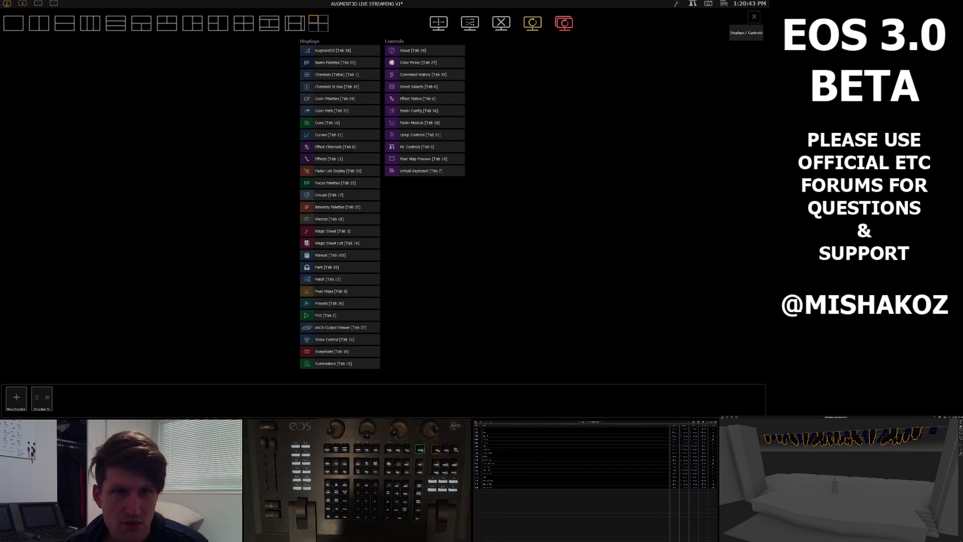
{"action": "left_click", "coordinate": [295, 23]}
{"action": "left_click", "coordinate": [7, 4]}
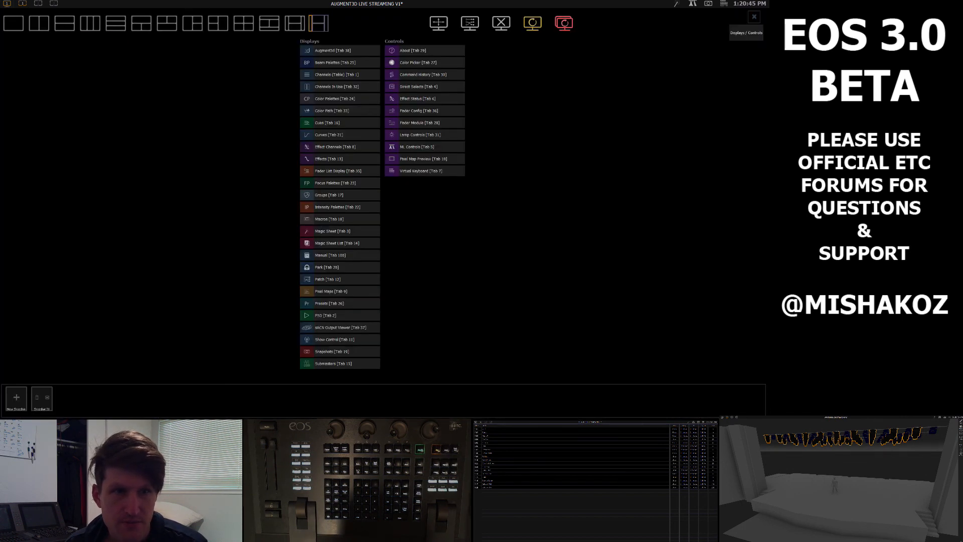
{"action": "left_click", "coordinate": [243, 23]}
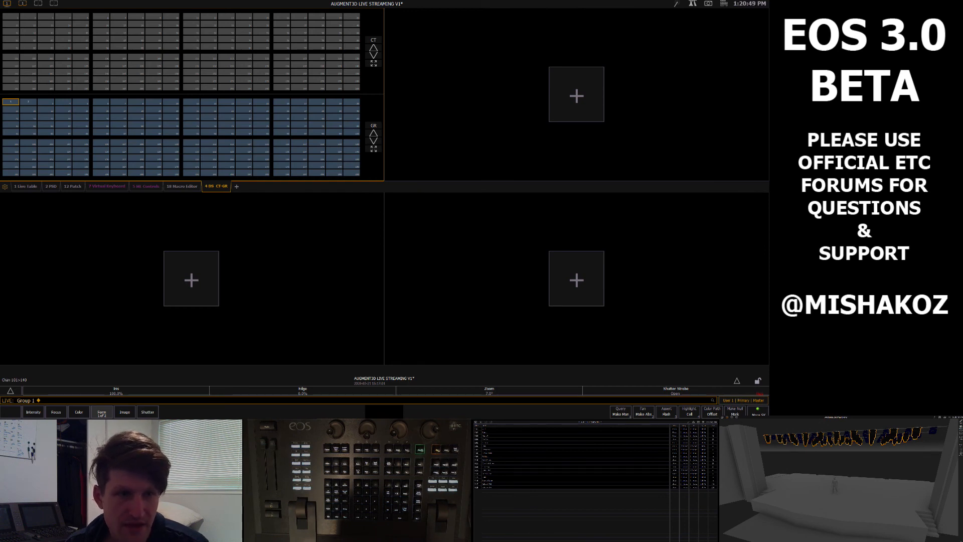
Step: Expand the channel direct selects into a single bank that fills its frame
{"action": "left_click", "coordinate": [374, 64]}
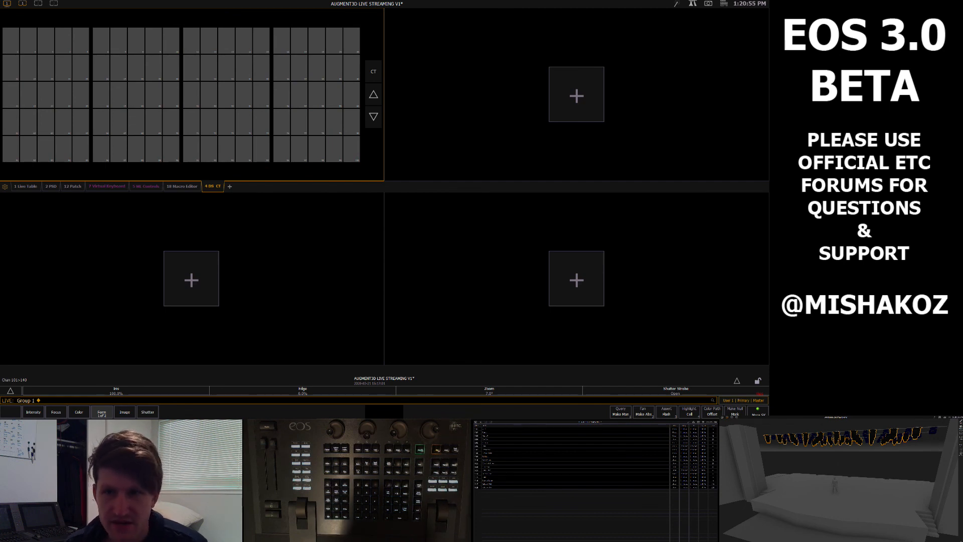
{"action": "left_click", "coordinate": [576, 95]}
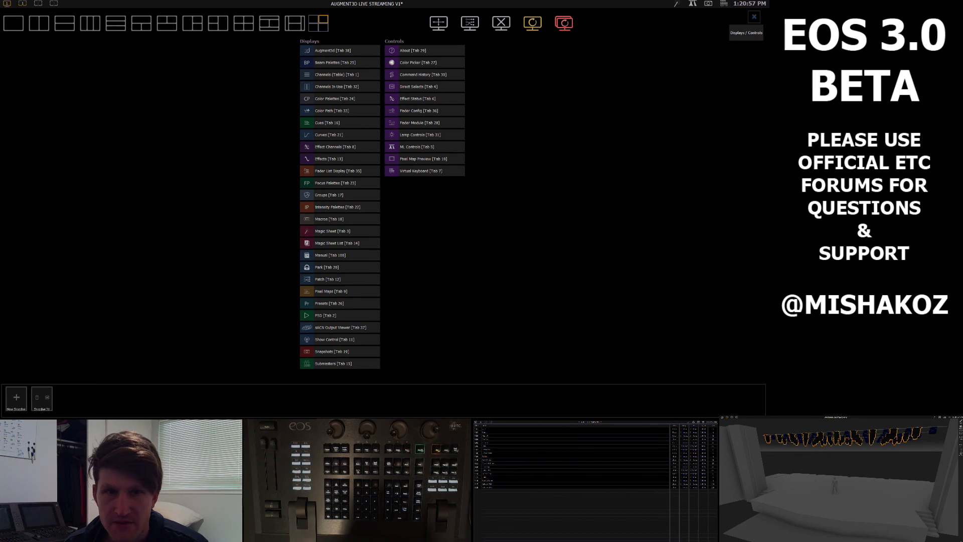
{"action": "left_click", "coordinate": [340, 75]}
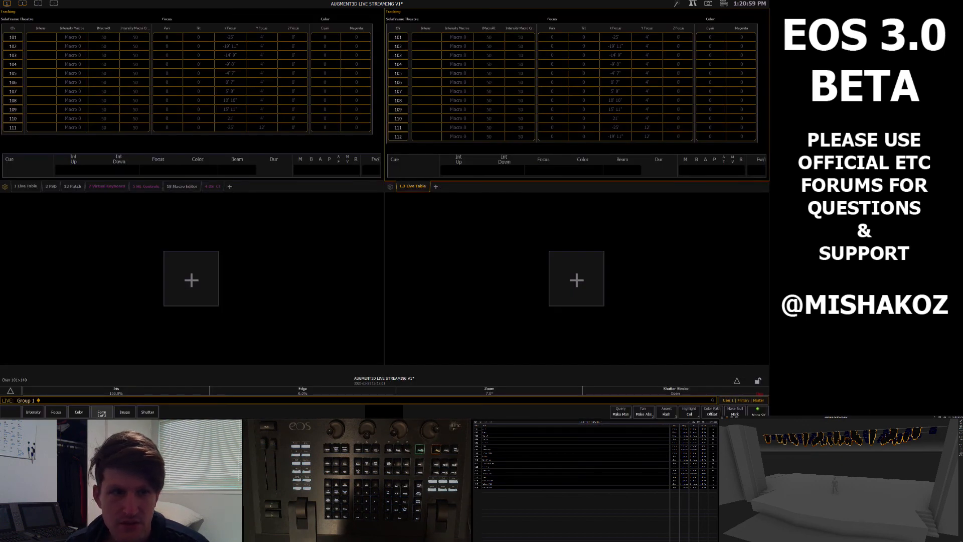
{"action": "key", "text": "Escape"}
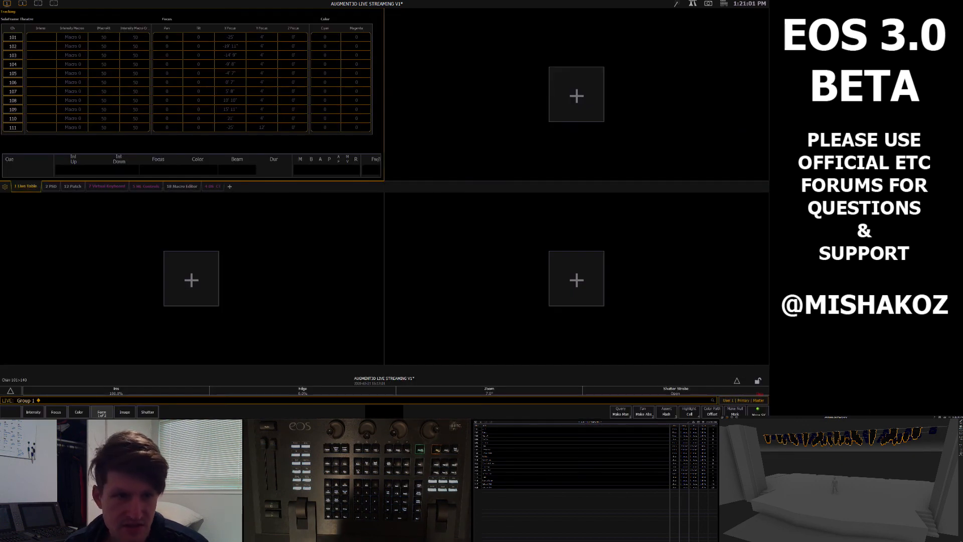
Step: Move the Live Table into the empty frame beside the direct selects and display it as a summary of patched channels only
{"action": "left_click_drag", "start_coordinate": [25, 186], "coordinate": [416, 186]}
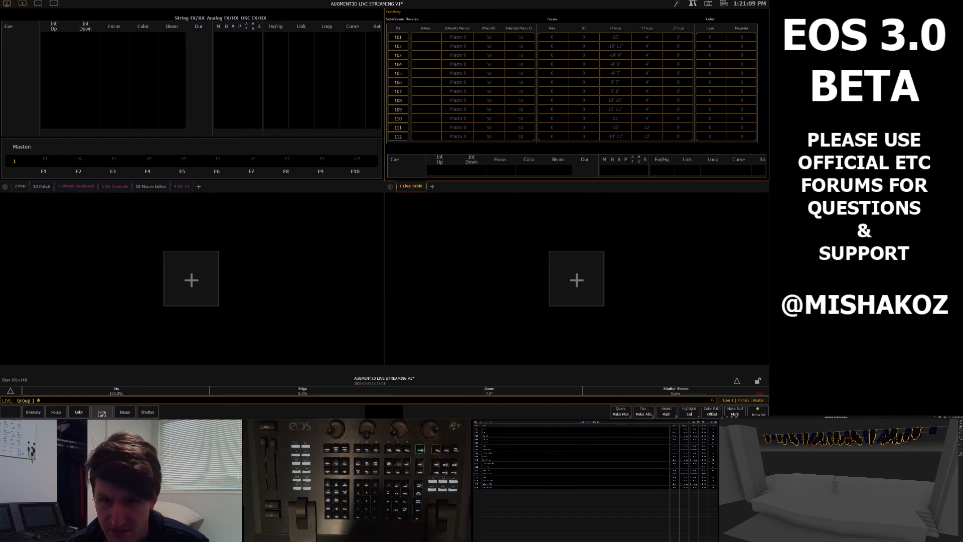
{"action": "key", "text": "F1"}
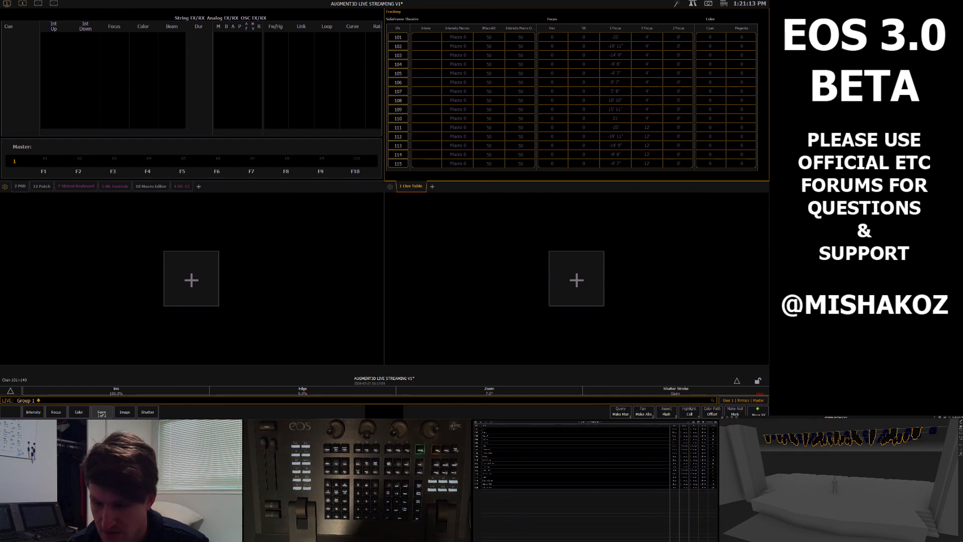
{"action": "key", "text": "F4"}
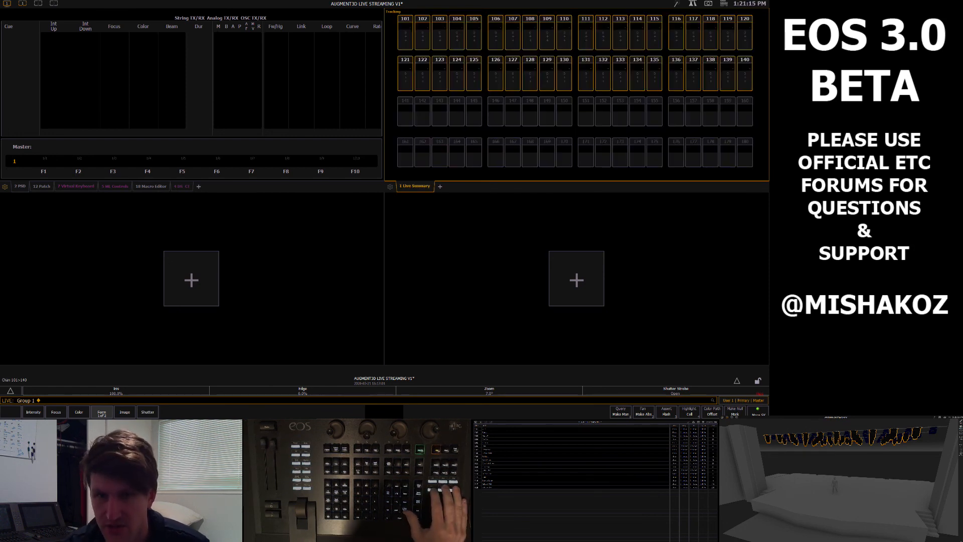
{"action": "key", "text": "F3"}
{"action": "key", "text": "F3"}
{"action": "key", "text": "F3"}
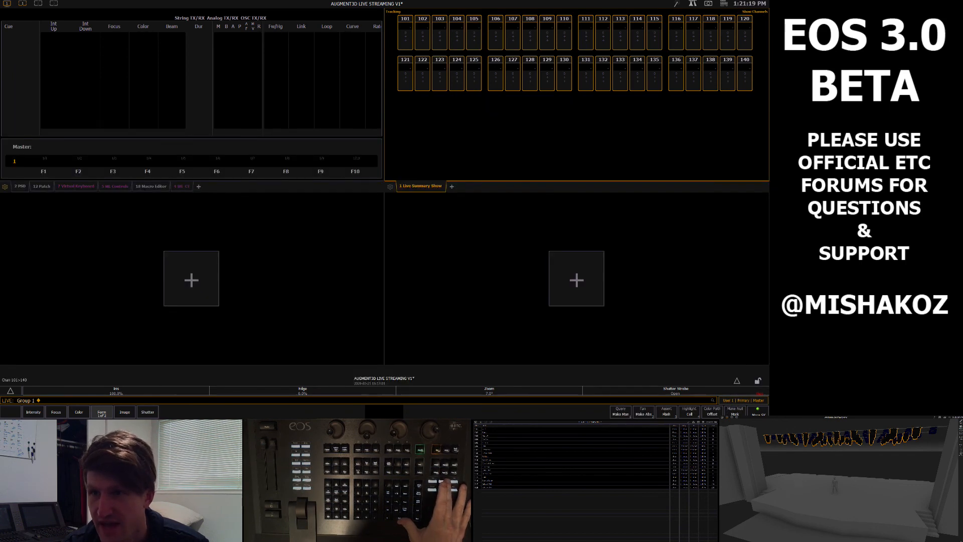
{"action": "key", "text": "F3"}
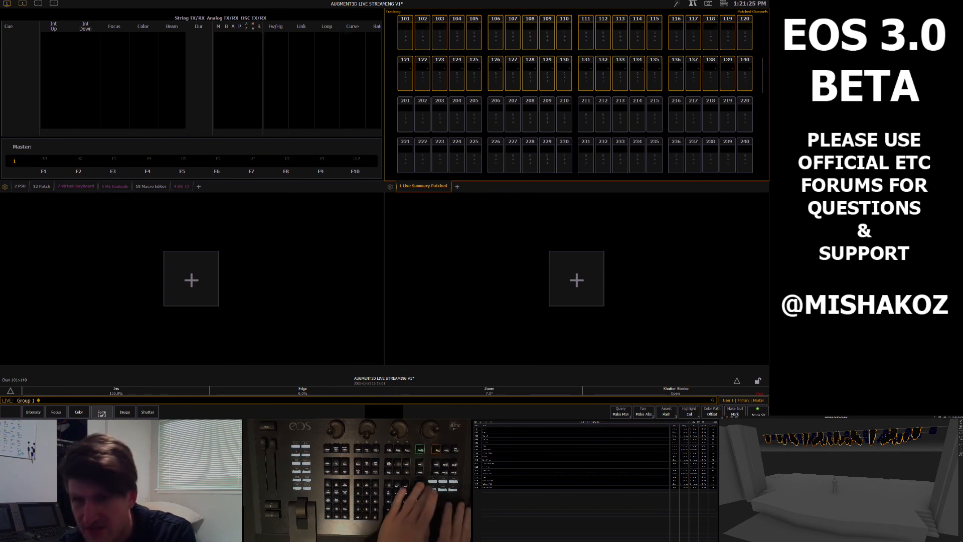
{"action": "scroll", "coordinate": [576, 95], "scroll_direction": "down", "scroll_amount": 3}
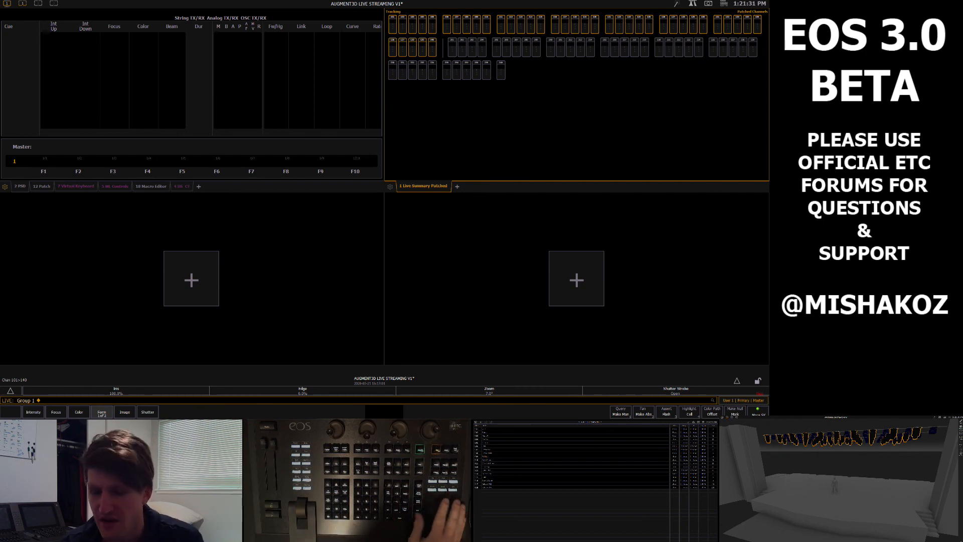
{"action": "scroll", "coordinate": [577, 96], "scroll_direction": "up", "scroll_amount": 4}
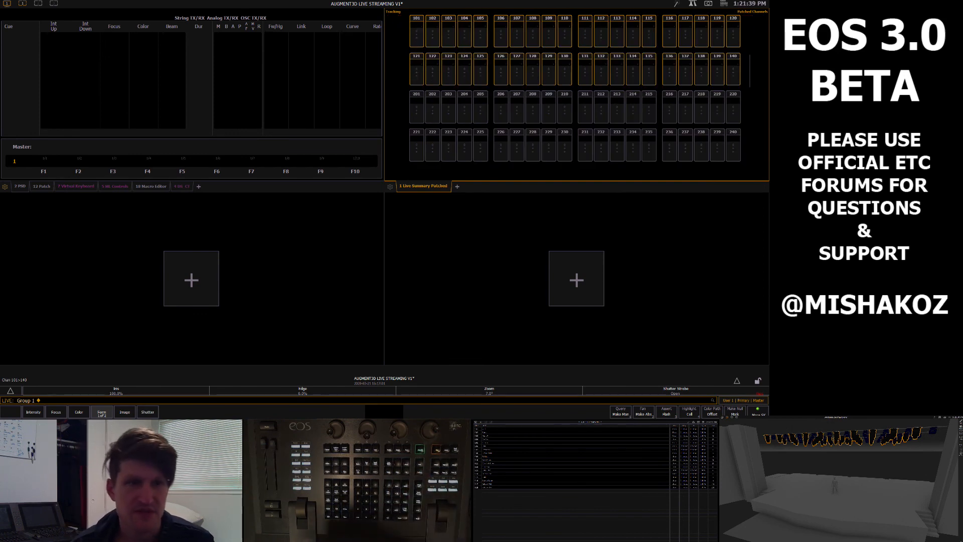
Step: Move the PSD display into the live summary's frame, and bring the patched channel summary back to the front
{"action": "key", "text": "Tab"}
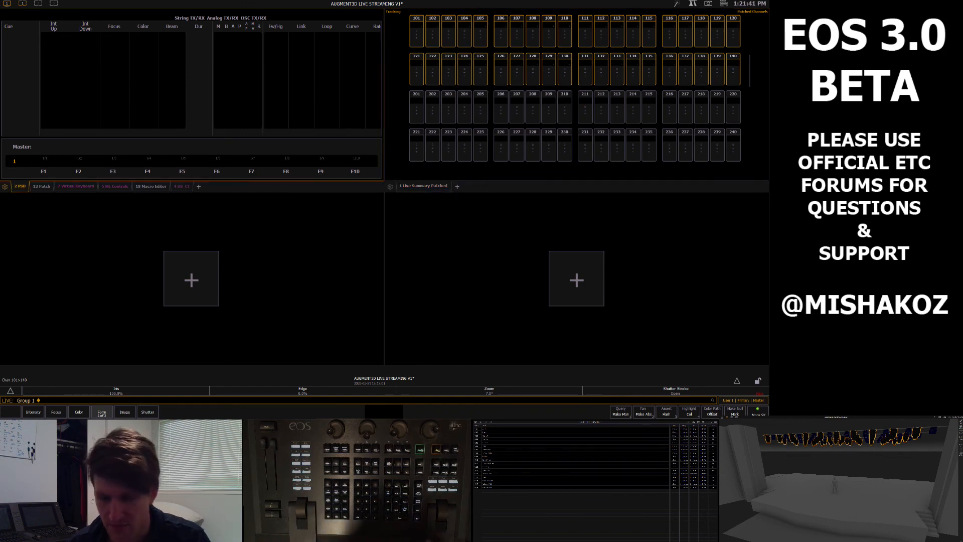
{"action": "key", "text": "Tab+Right"}
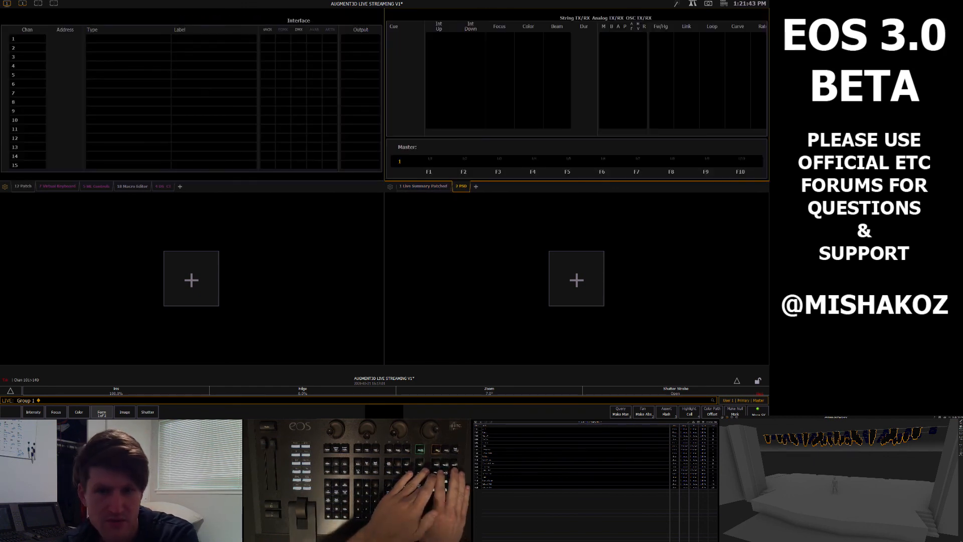
{"action": "left_click", "coordinate": [423, 186]}
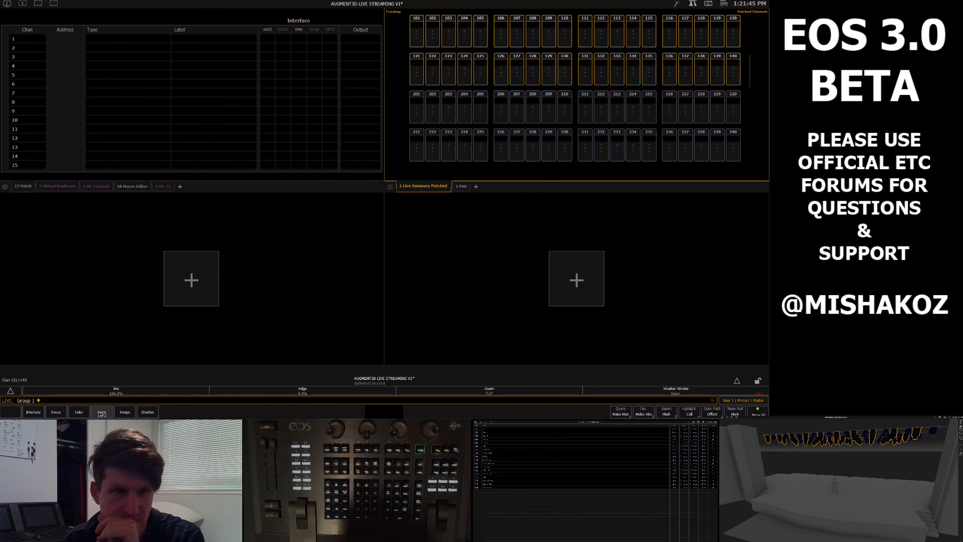
Step: Close the Patch, Virtual Keyboard, ML Controls and Macro Editor displays, leaving only the direct selects in their frame
{"action": "left_click", "coordinate": [164, 187]}
{"action": "key", "text": "Escape"}
{"action": "left_click", "coordinate": [33, 187]}
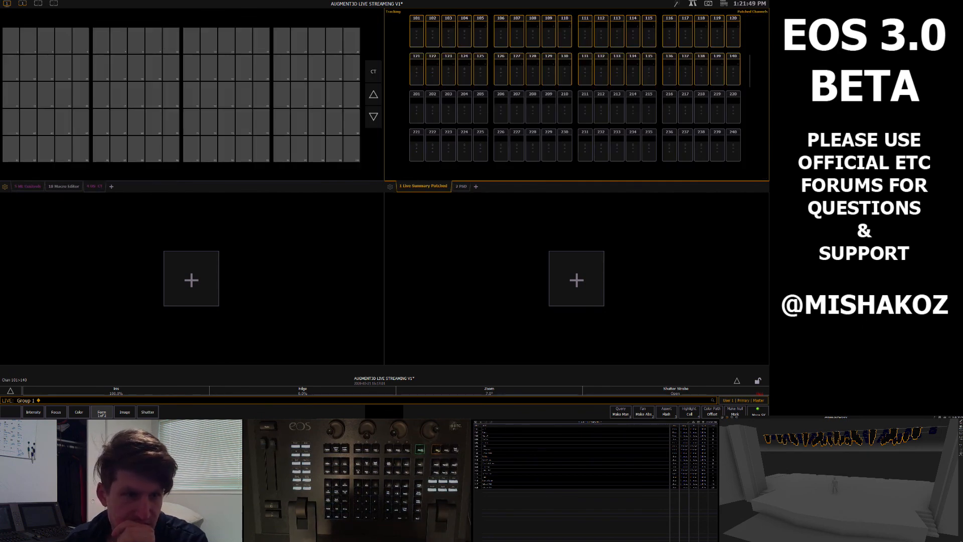
{"action": "left_click", "coordinate": [28, 186]}
{"action": "left_click", "coordinate": [30, 187]}
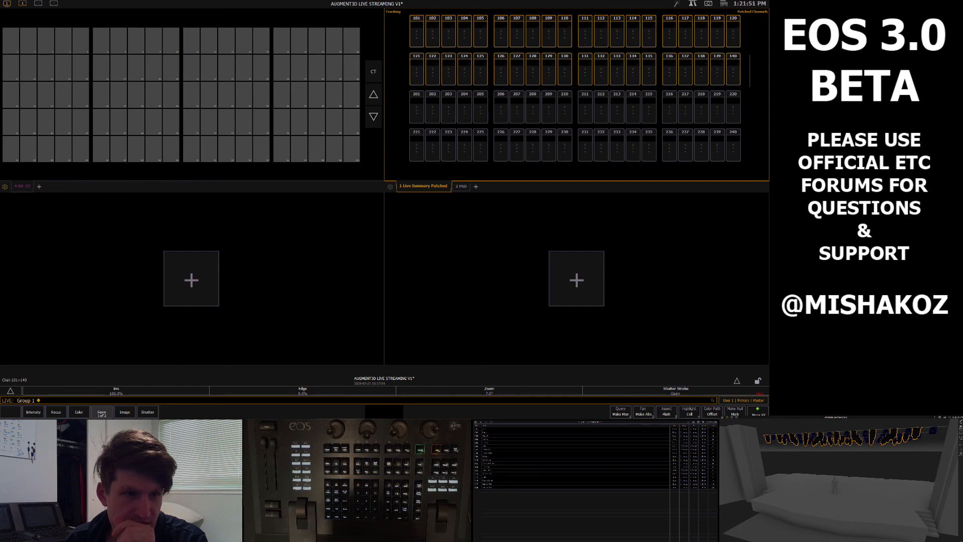
Step: Open the ML Controls in the empty frame below the direct selects
{"action": "left_click", "coordinate": [191, 279]}
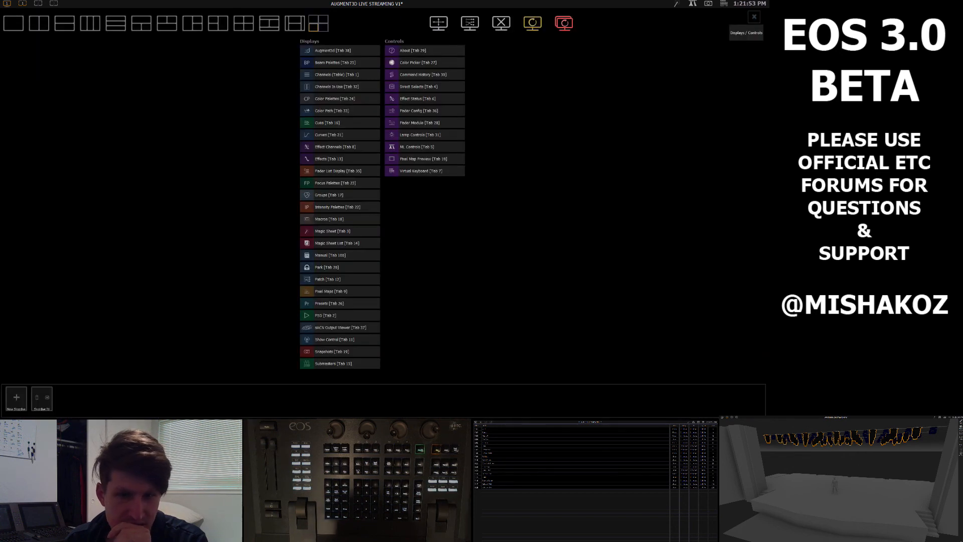
{"action": "left_click", "coordinate": [425, 147]}
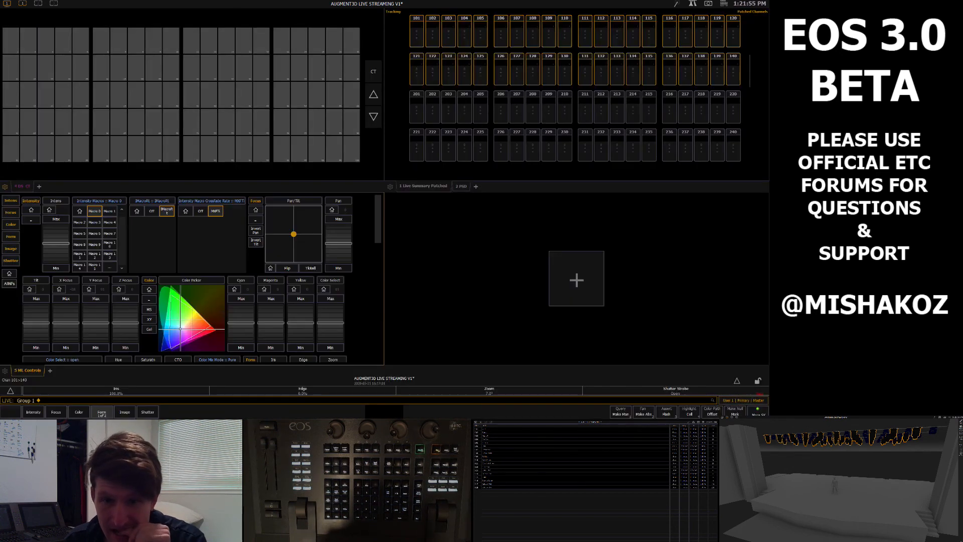
{"action": "left_click", "coordinate": [577, 279]}
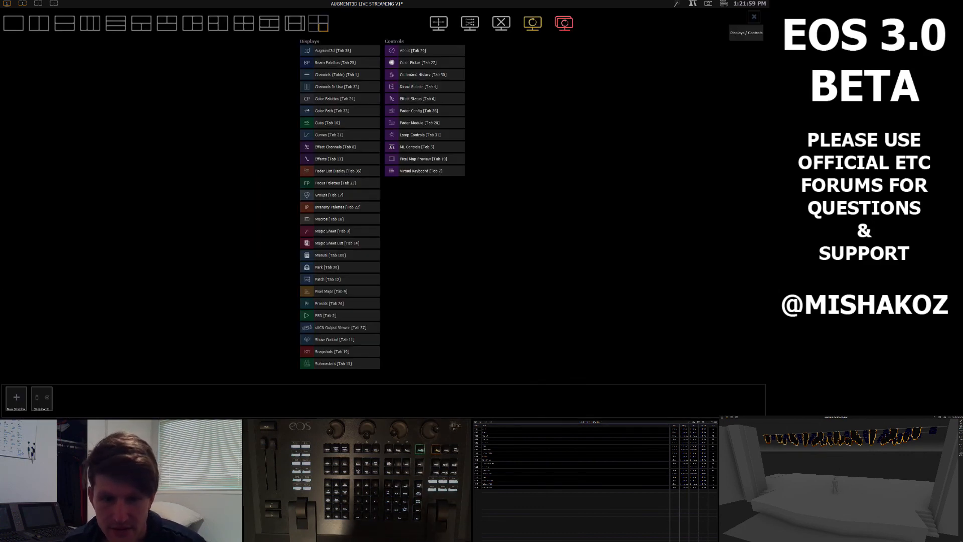
{"action": "left_click", "coordinate": [754, 17]}
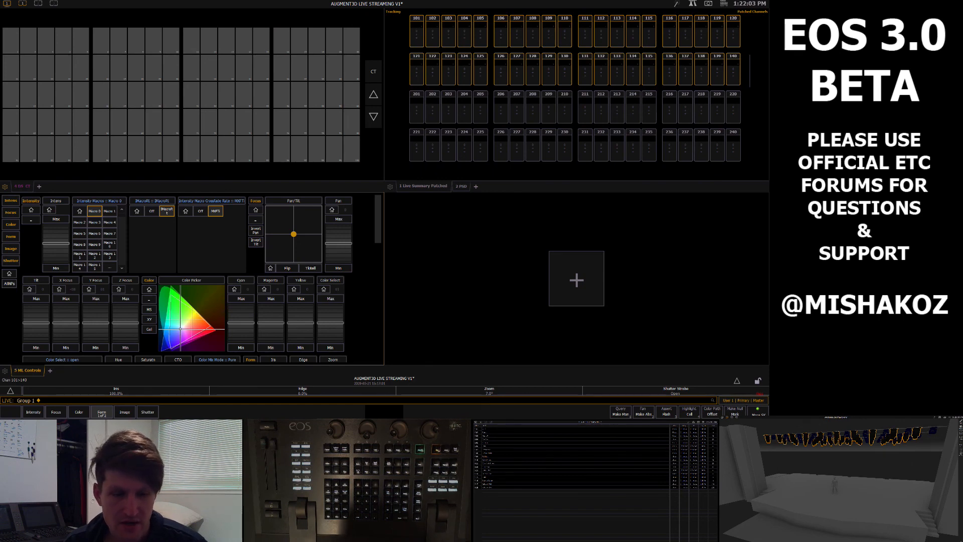
Step: Record snapshot 1 of the workspace on monitor 1 only, excluding monitors 2 and 3
{"action": "key", "text": "r"}
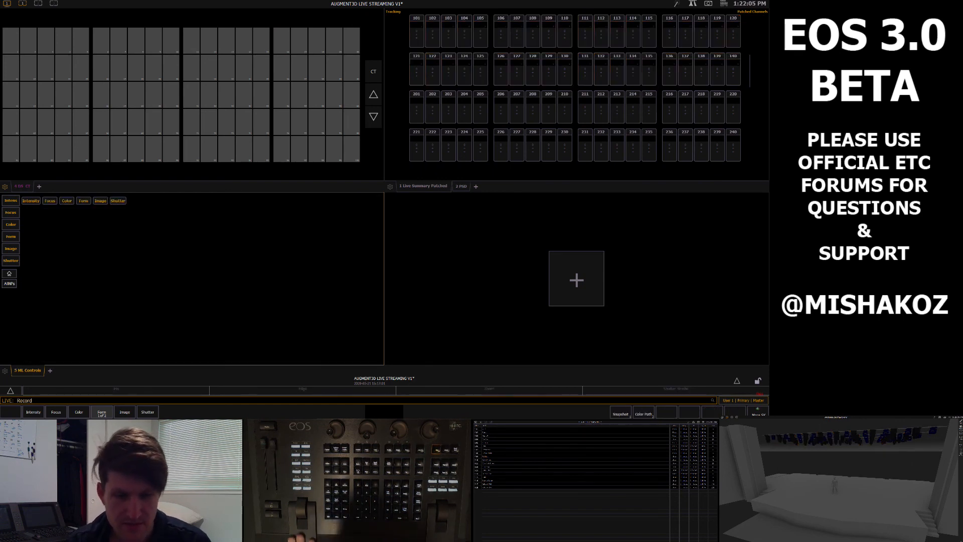
{"action": "left_click", "coordinate": [621, 414]}
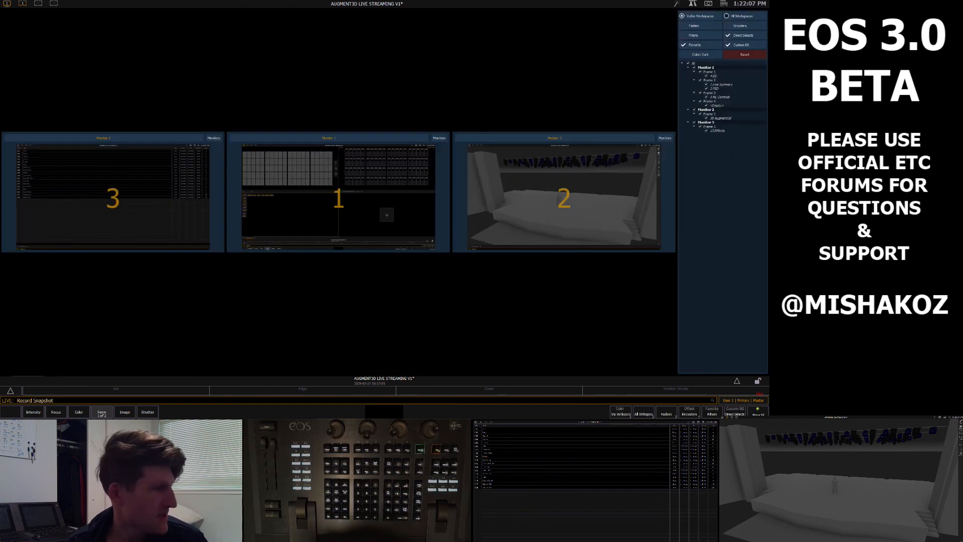
{"action": "type", "text": "1"}
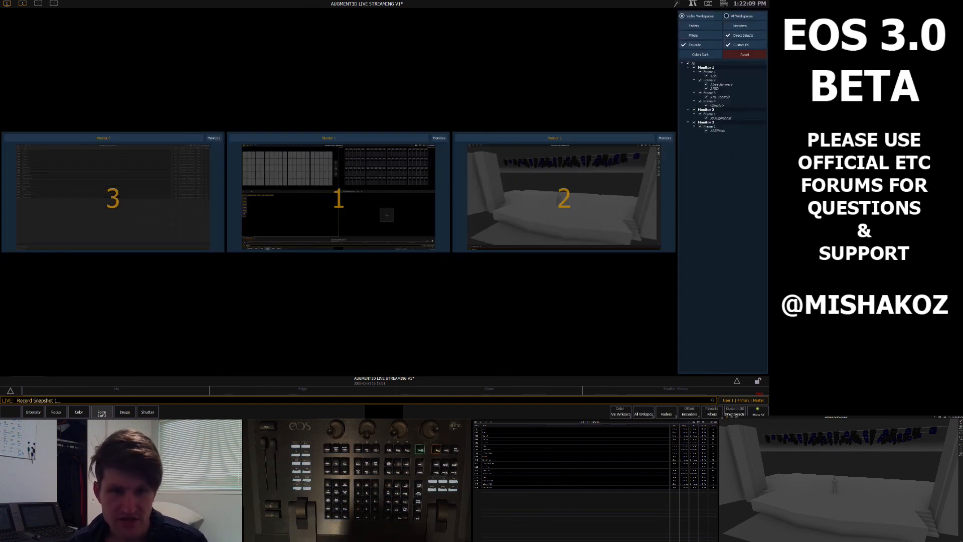
{"action": "left_click", "coordinate": [113, 196]}
{"action": "left_click", "coordinate": [564, 197]}
{"action": "key", "text": "Return"}
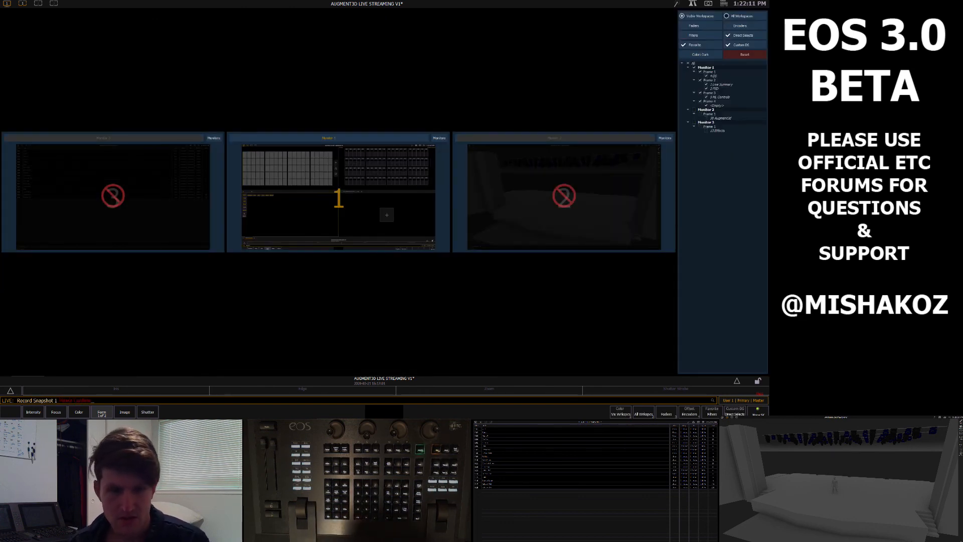
{"action": "key", "text": "Return"}
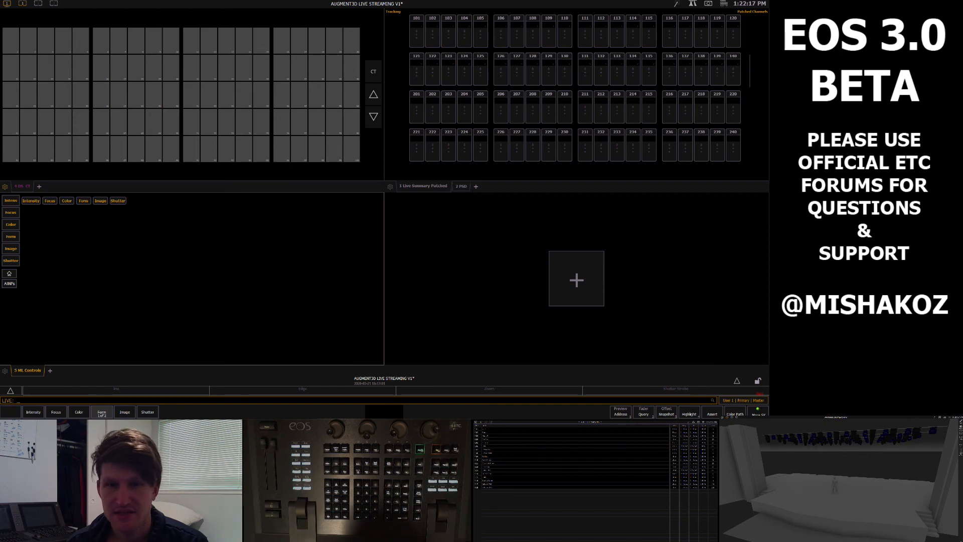
Step: Select group 1 and switch the direct selects from channels to groups
{"action": "type", "text": "g1"}
{"action": "key", "text": "Return"}
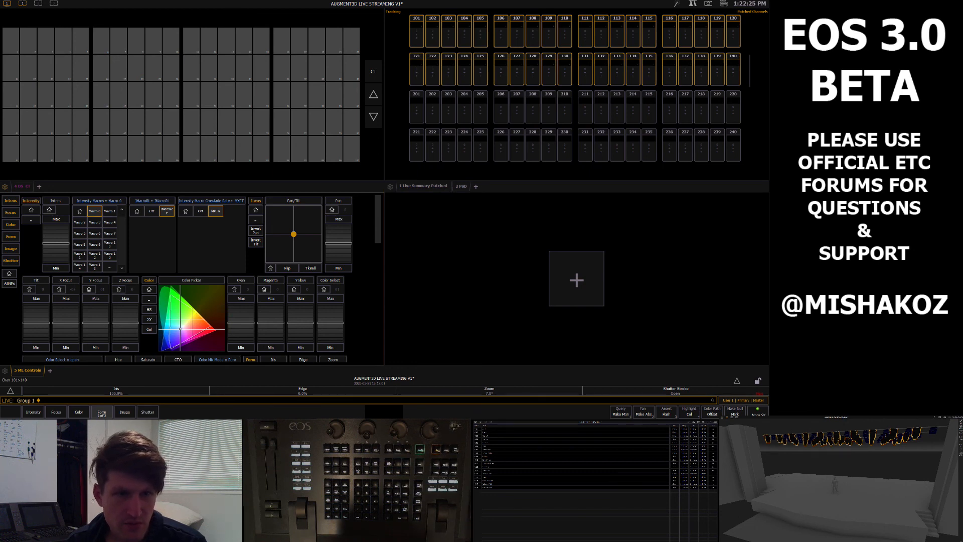
{"action": "left_click", "coordinate": [373, 71]}
{"action": "left_click", "coordinate": [372, 72]}
{"action": "left_click", "coordinate": [373, 71]}
{"action": "left_click", "coordinate": [372, 72]}
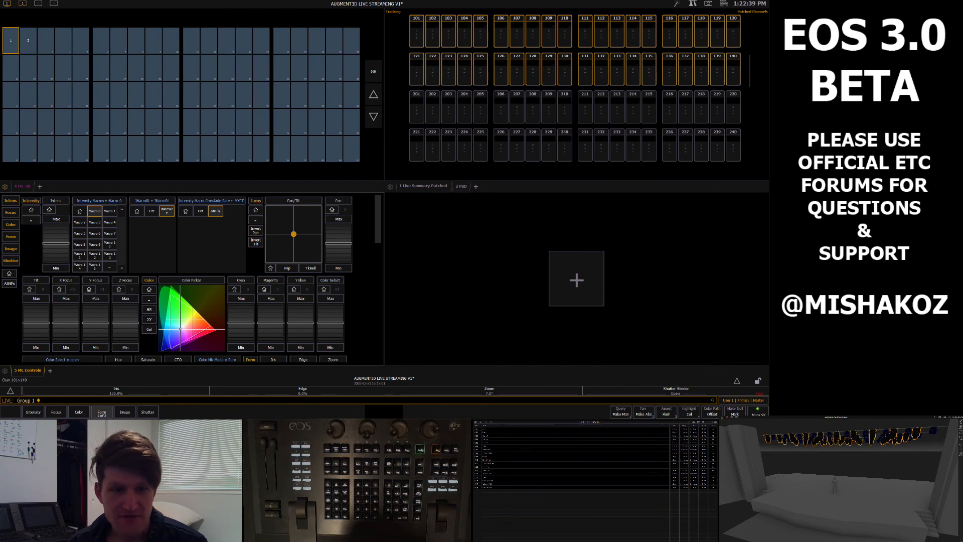
{"action": "key", "text": "BackSpace"}
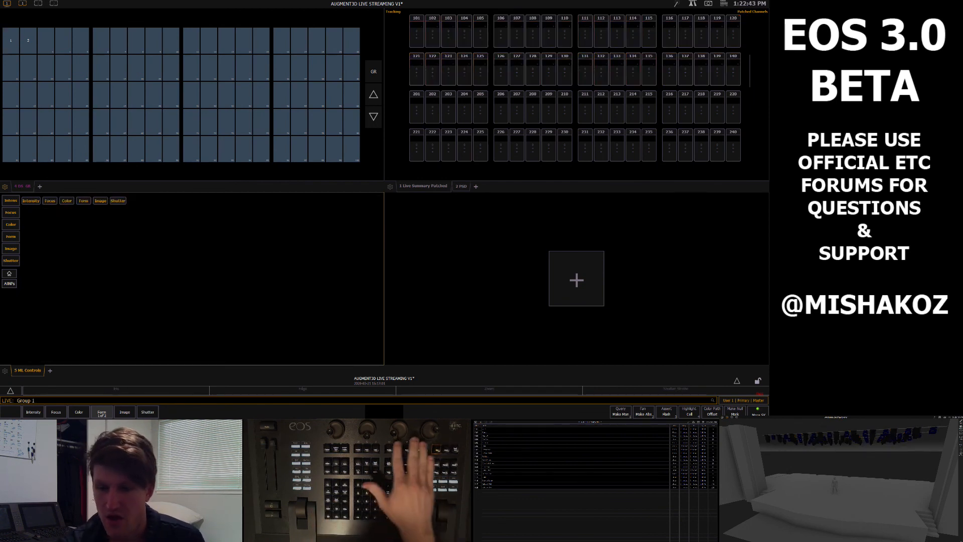
{"action": "key", "text": "alt+5"}
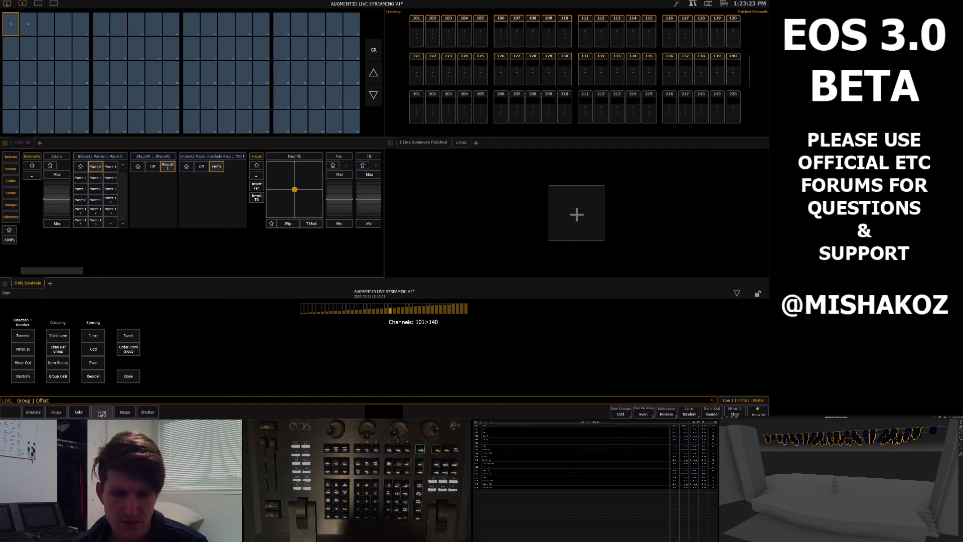
{"action": "key", "text": "shift+BackSpace"}
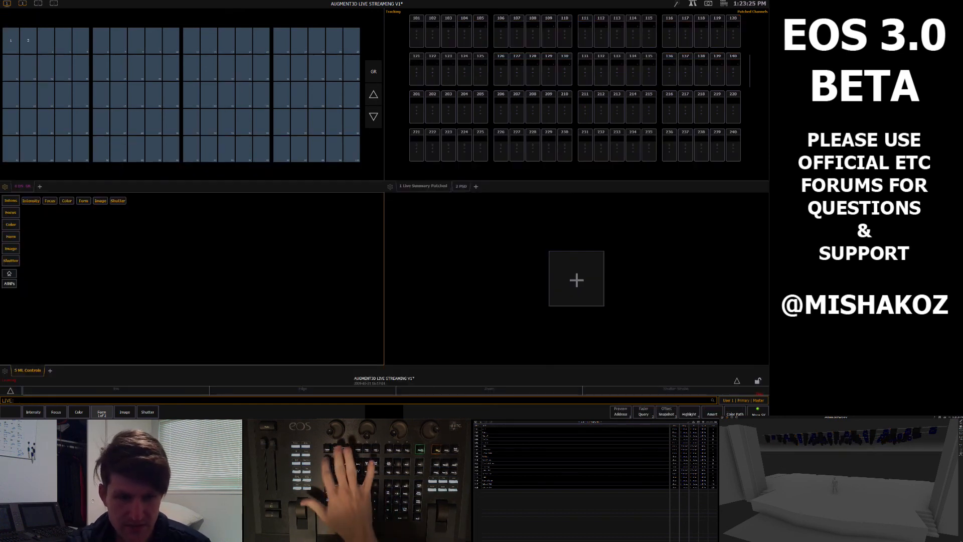
{"action": "type", "text": "9"}
{"action": "key", "text": "Return"}
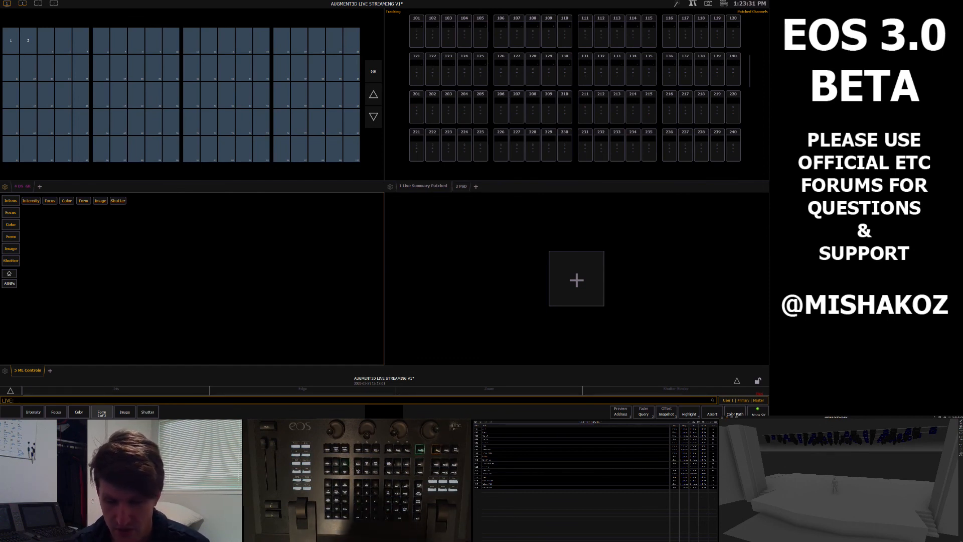
Step: Record the odd-offset channels of group 1 as group 21
{"action": "type", "text": "g1"}
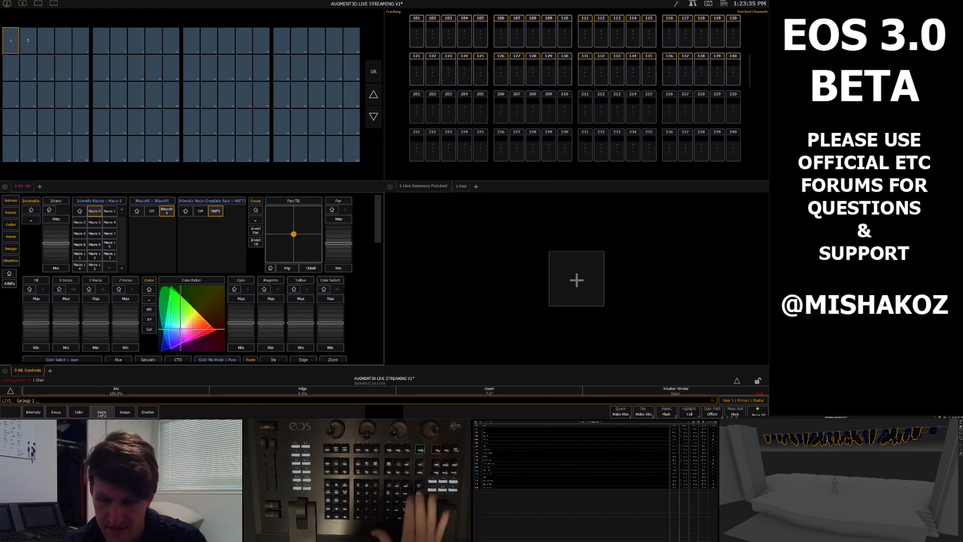
{"action": "key", "text": "alt+o"}
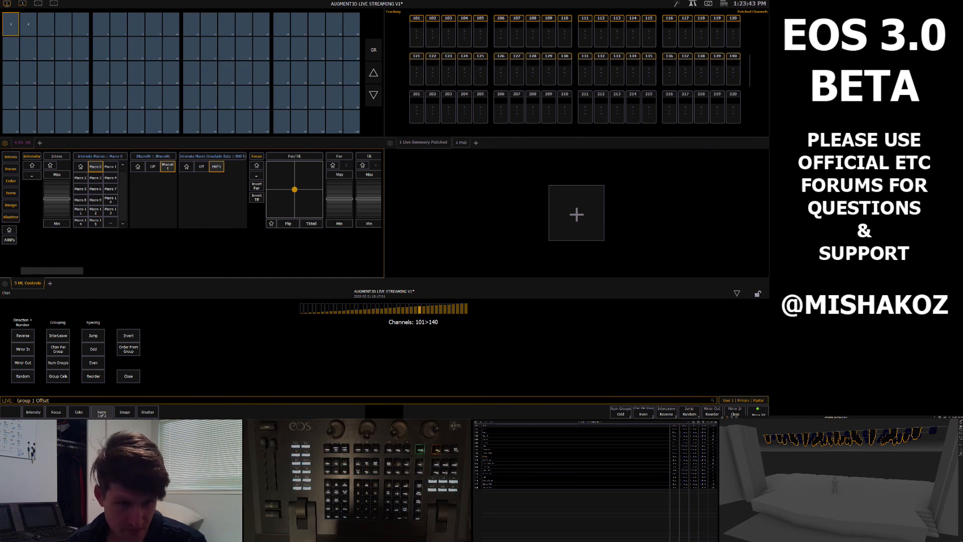
{"action": "left_click", "coordinate": [94, 349]}
{"action": "key", "text": "r"}
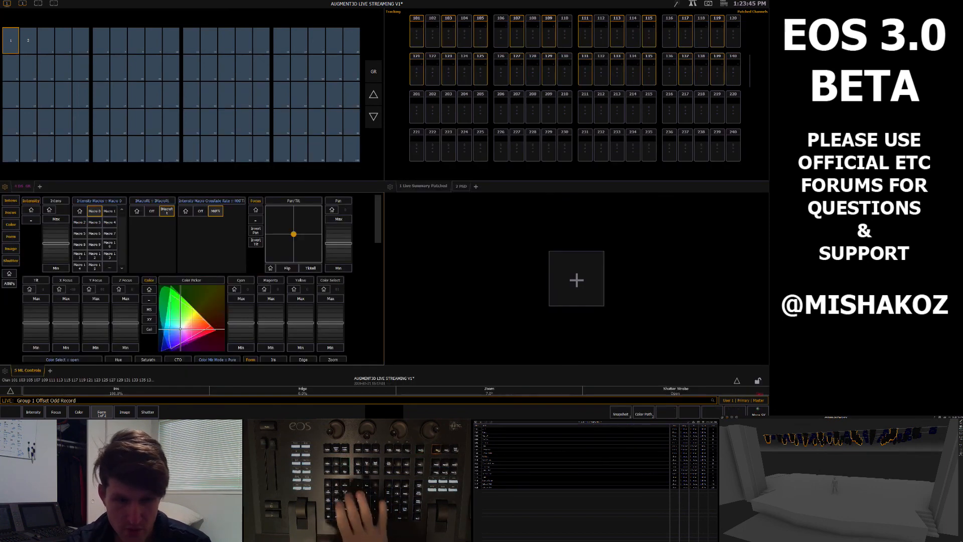
{"action": "key", "text": "g"}
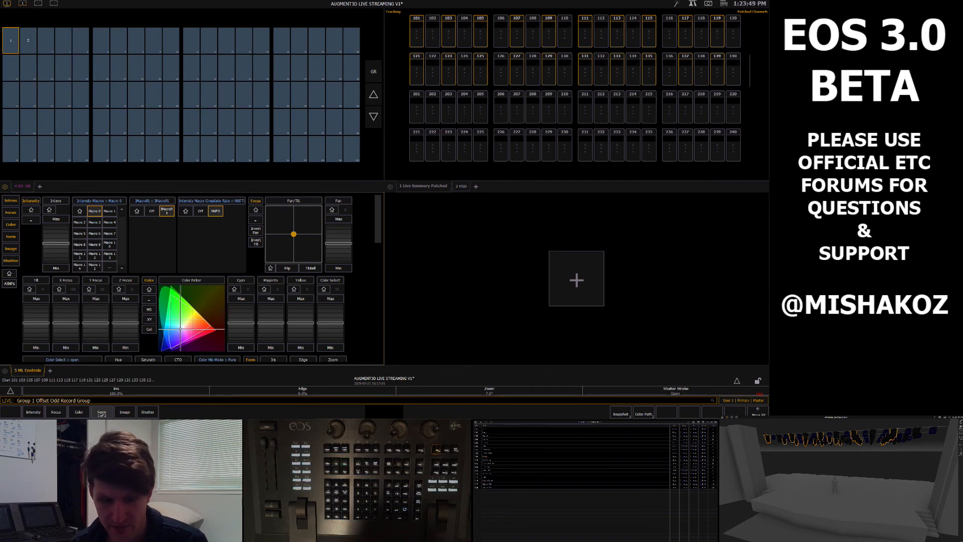
{"action": "type", "text": "21"}
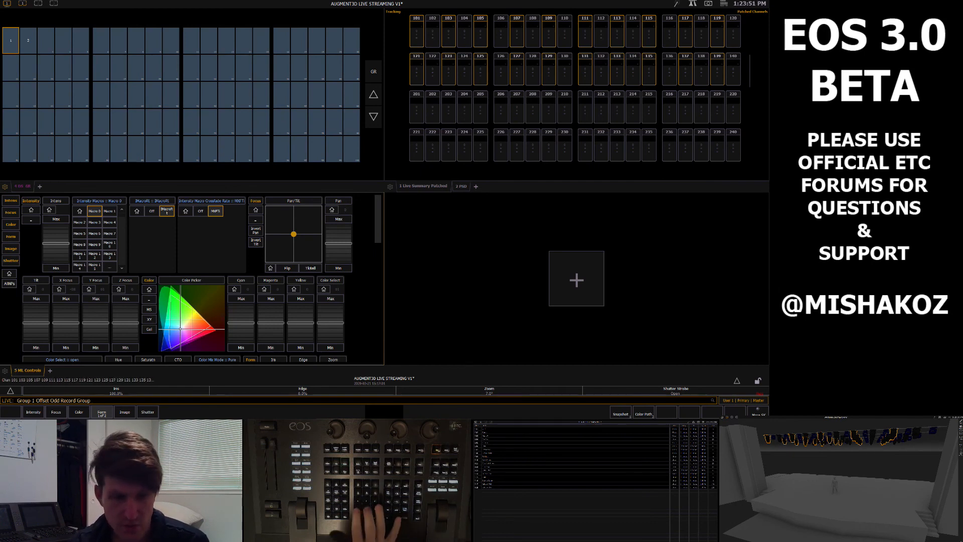
{"action": "key", "text": "Return"}
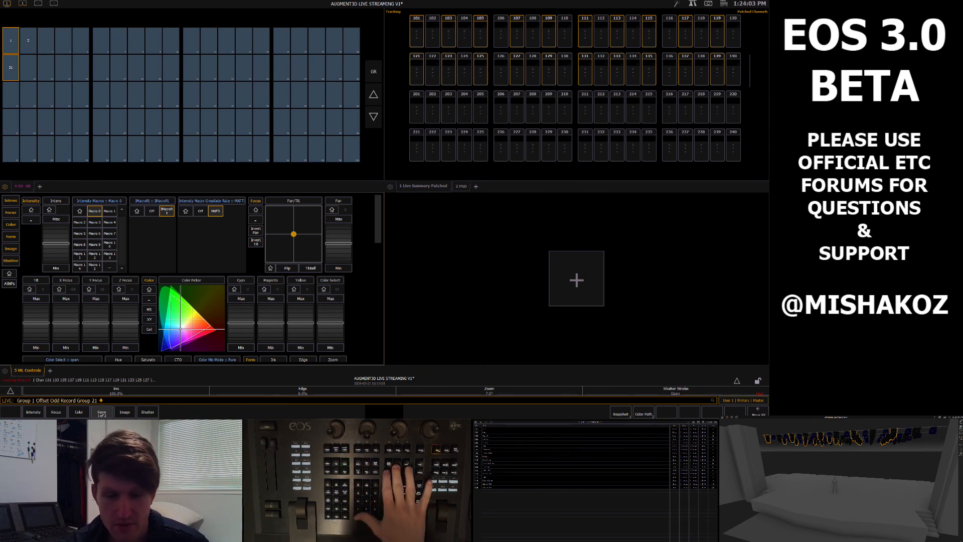
Step: Label group 21 as ODD and finish learning macro 5
{"action": "key", "text": "l"}
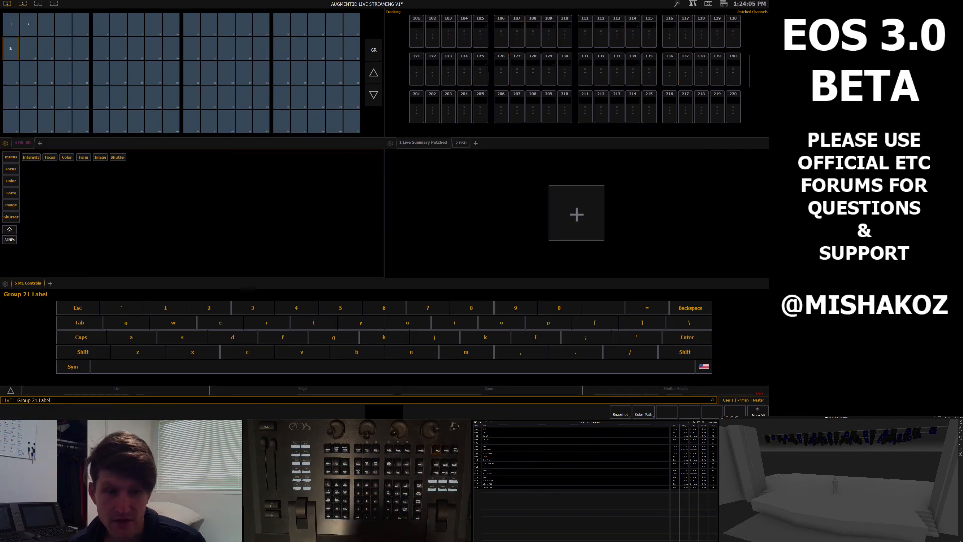
{"action": "type", "text": "o"}
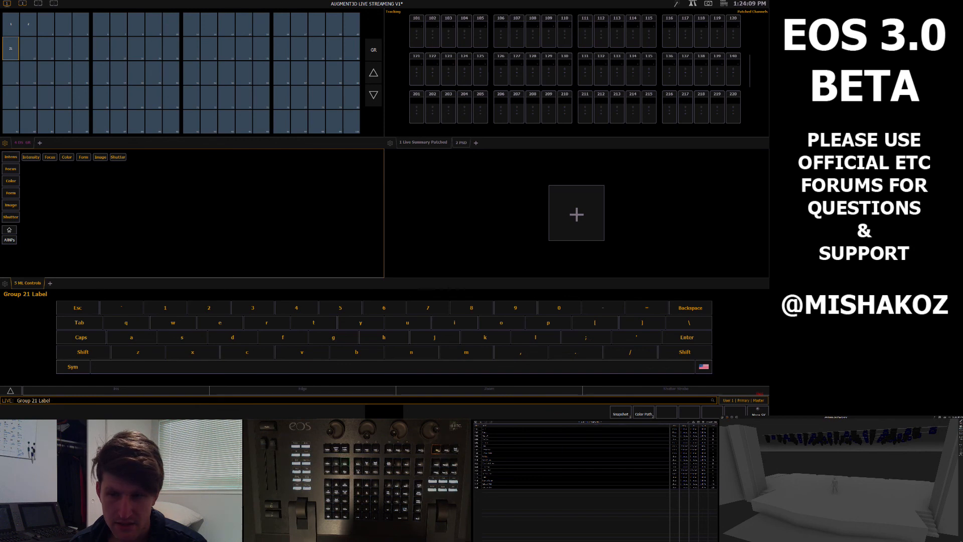
{"action": "key", "text": "Caps_Lock"}
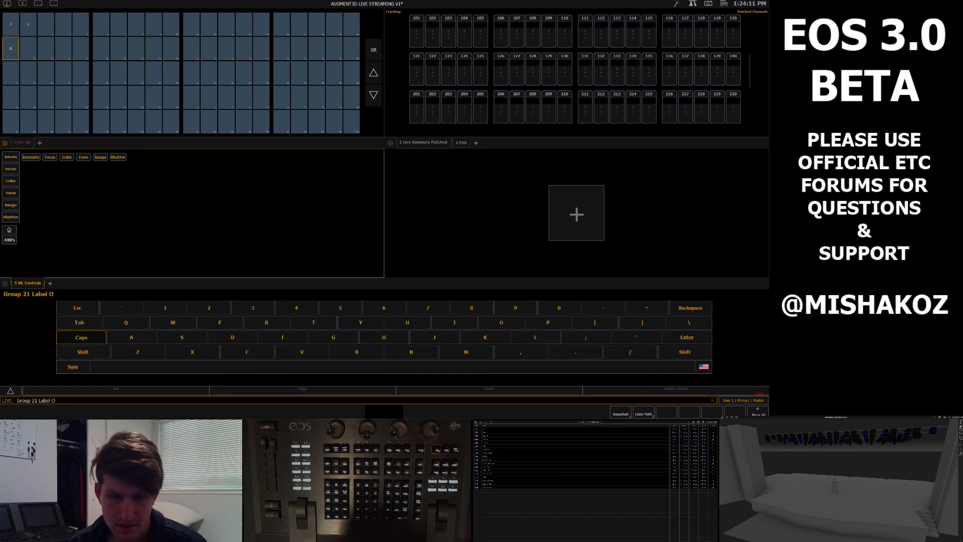
{"action": "key", "text": "Return"}
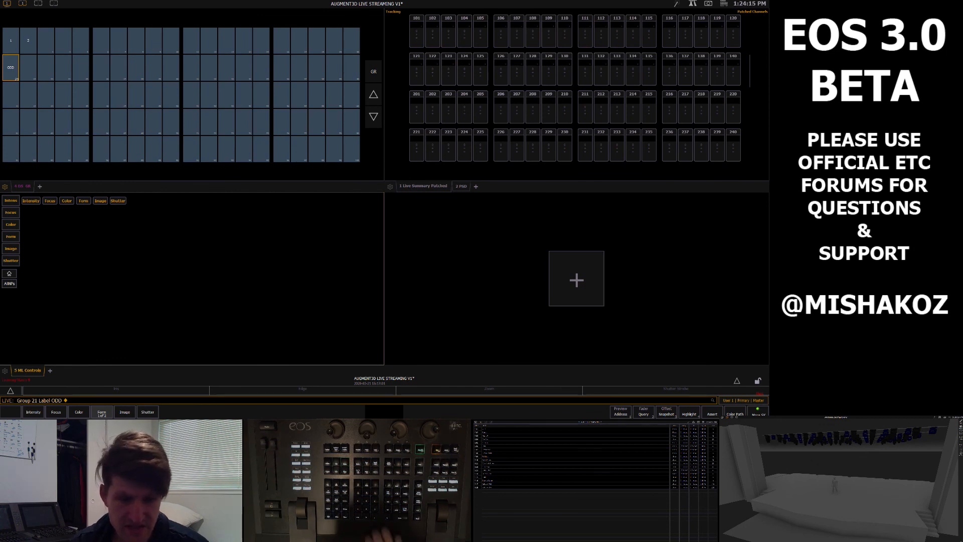
{"action": "key", "text": "alt+l"}
Step: Edit macro 5 in the Macro Editor, replacing the recorded group number 21 with a Wait_For_Enter command
{"action": "key", "text": "m"}
{"action": "key", "text": "m"}
{"action": "type", "text": "5"}
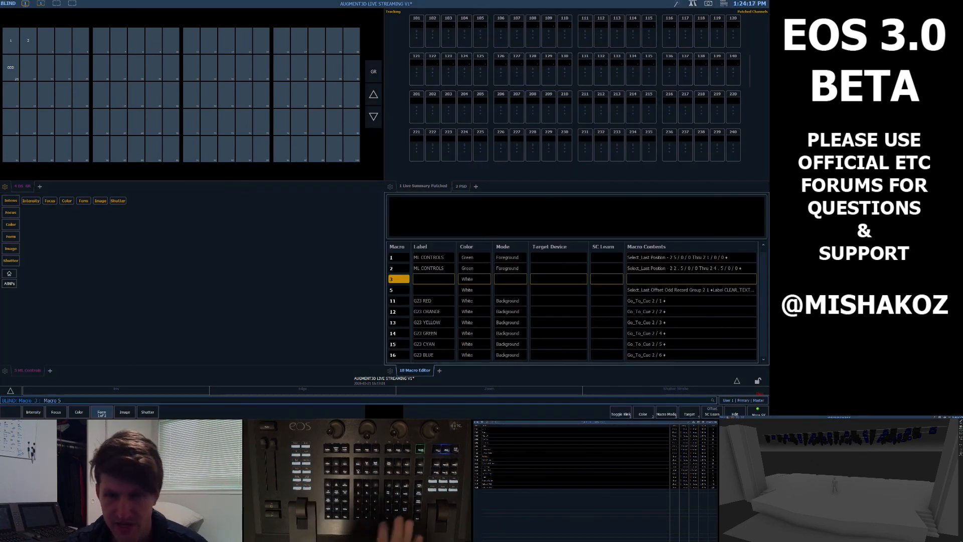
{"action": "key", "text": "Return"}
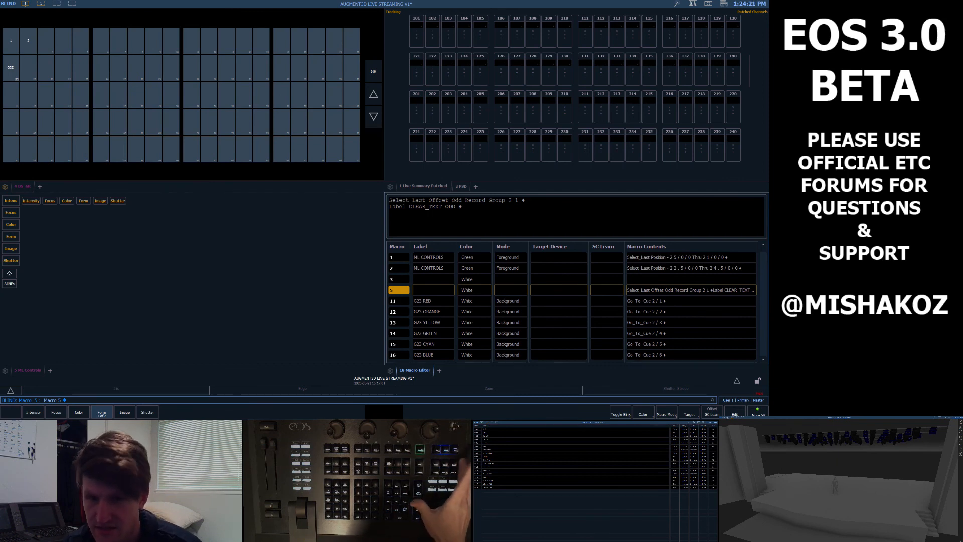
{"action": "key", "text": "F6"}
{"action": "key", "text": "Right"}
{"action": "key", "text": "Right"}
{"action": "key", "text": "Right"}
{"action": "key", "text": "Right"}
{"action": "key", "text": "Right"}
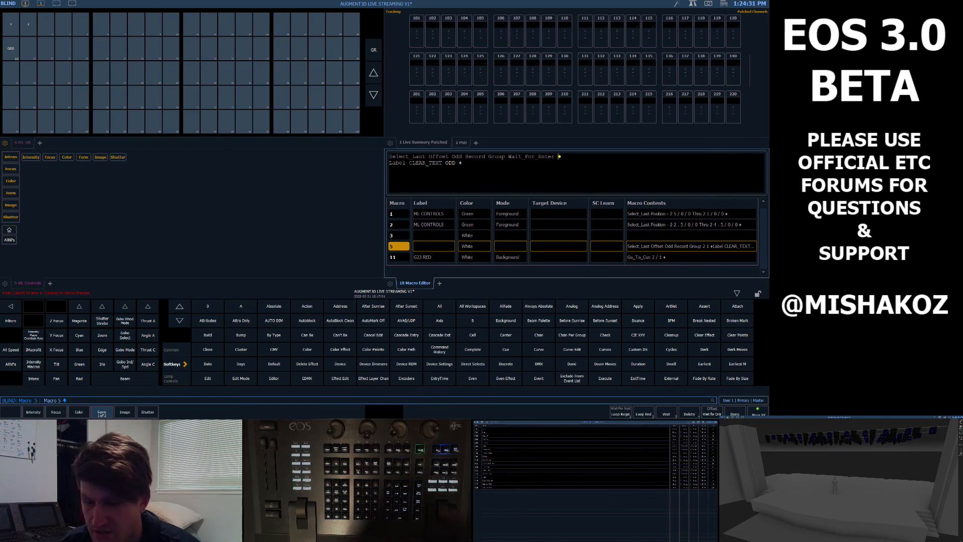
{"action": "key", "text": "Insert"}
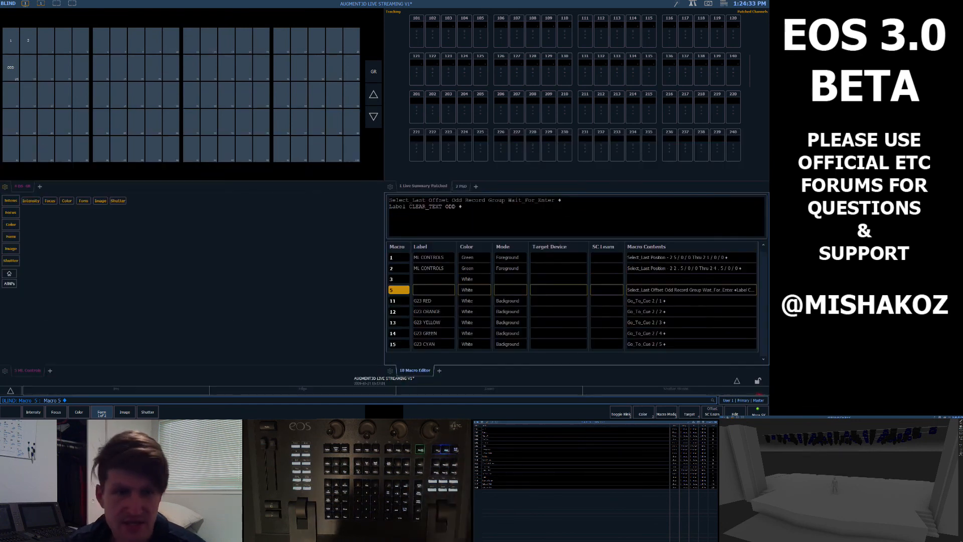
Step: Return to Live, select group 1 and run macro 5, supplying 6 as the number of the group to record
{"action": "key", "text": "F1"}
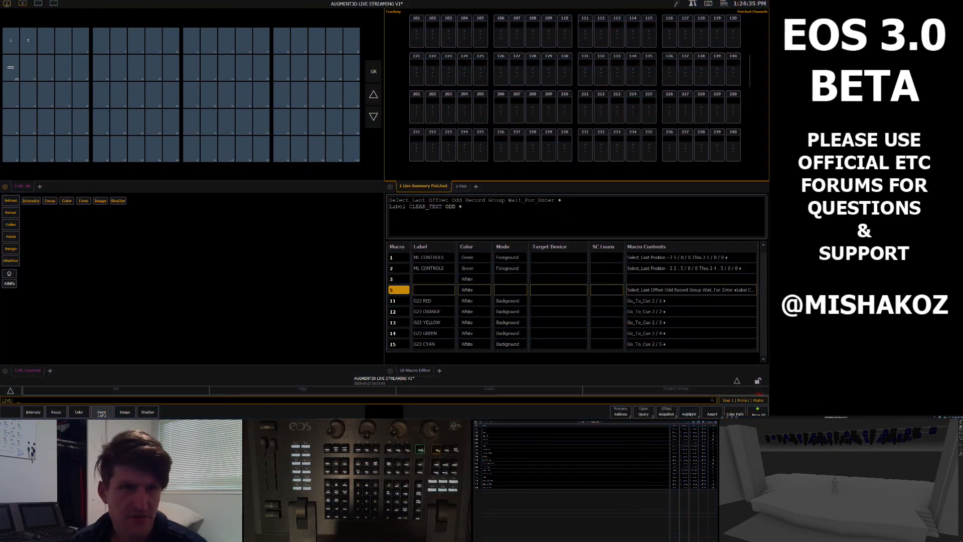
{"action": "key", "text": "g"}
{"action": "key", "text": "1"}
{"action": "key", "text": "Return"}
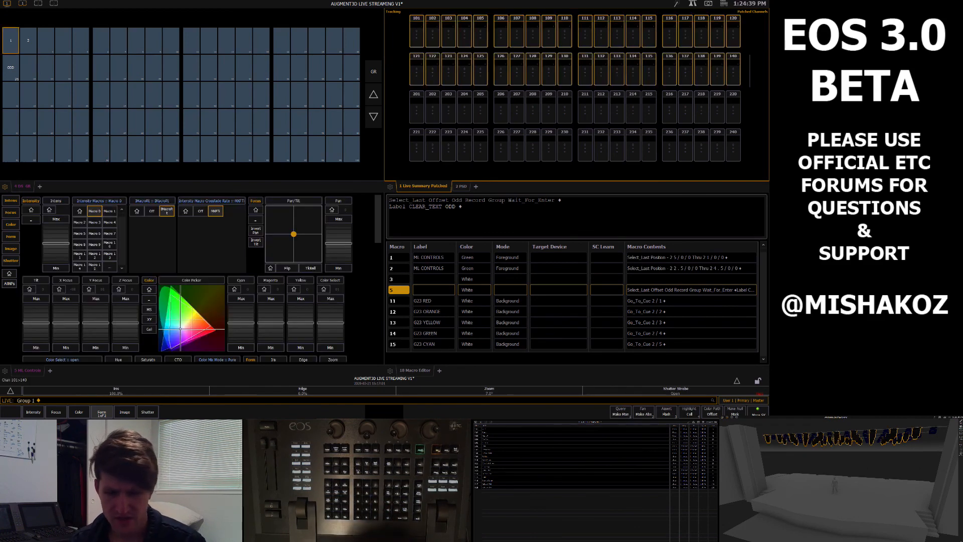
{"action": "key", "text": "BackSpace"}
{"action": "key", "text": "m"}
{"action": "key", "text": "5"}
{"action": "key", "text": "Return"}
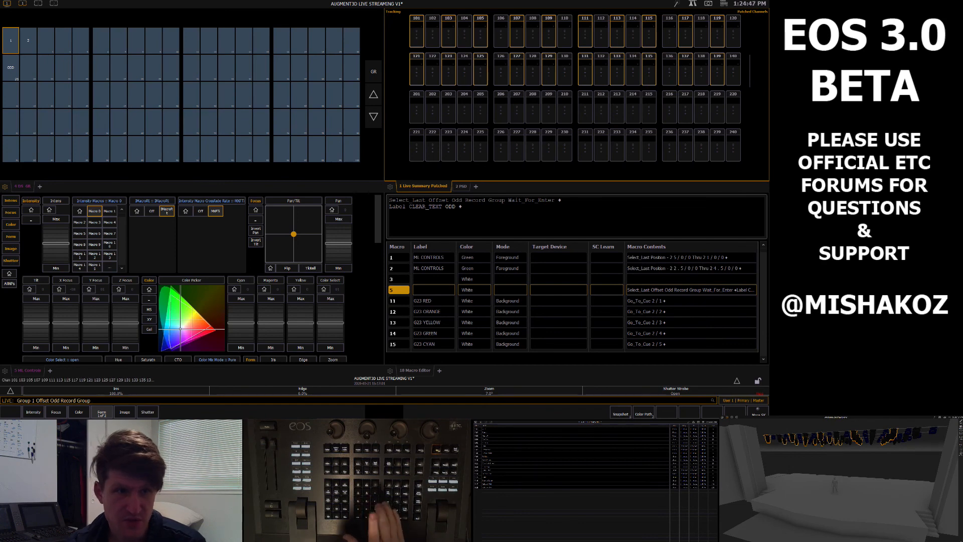
{"action": "type", "text": "6"}
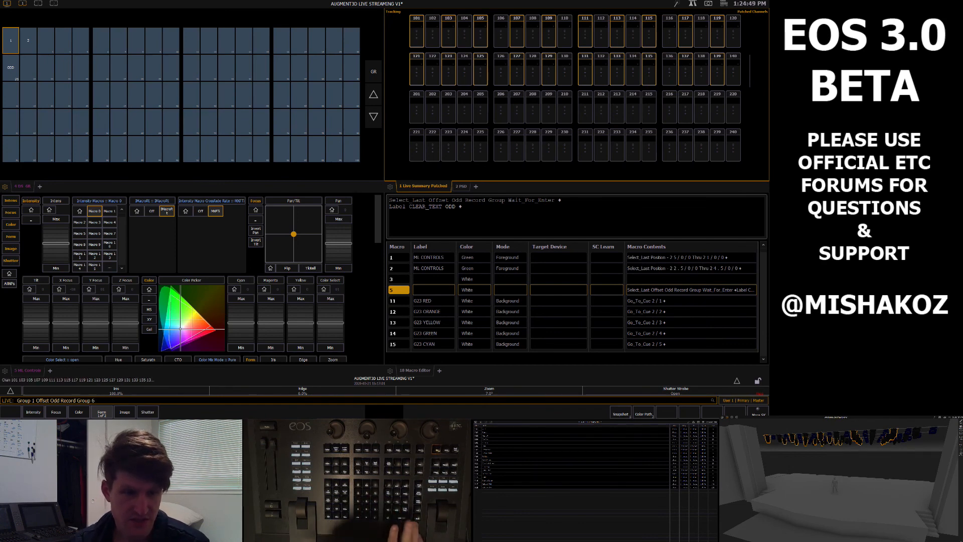
{"action": "key", "text": "Return"}
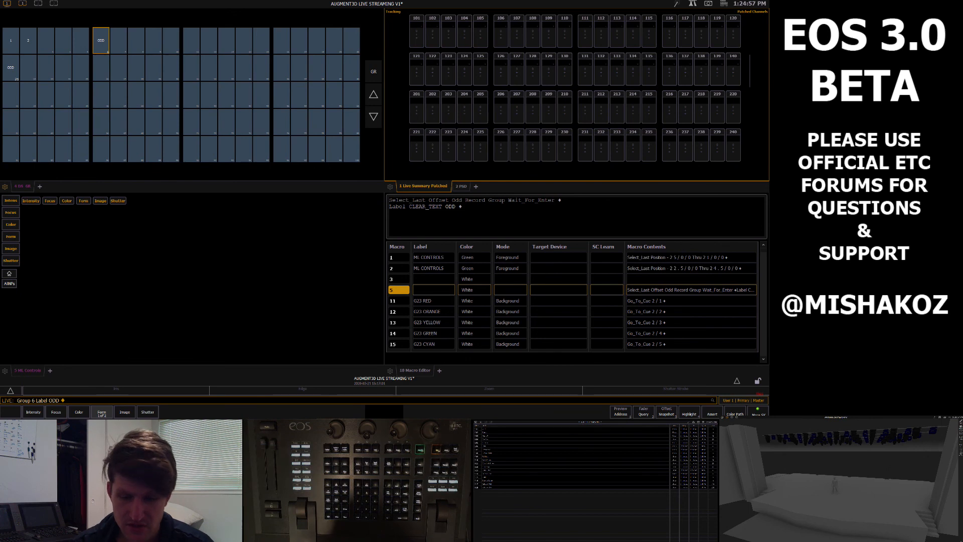
Step: Copy macro 5 to macro 6 in the Macro Editor
{"action": "key", "text": "m"}
{"action": "key", "text": "m"}
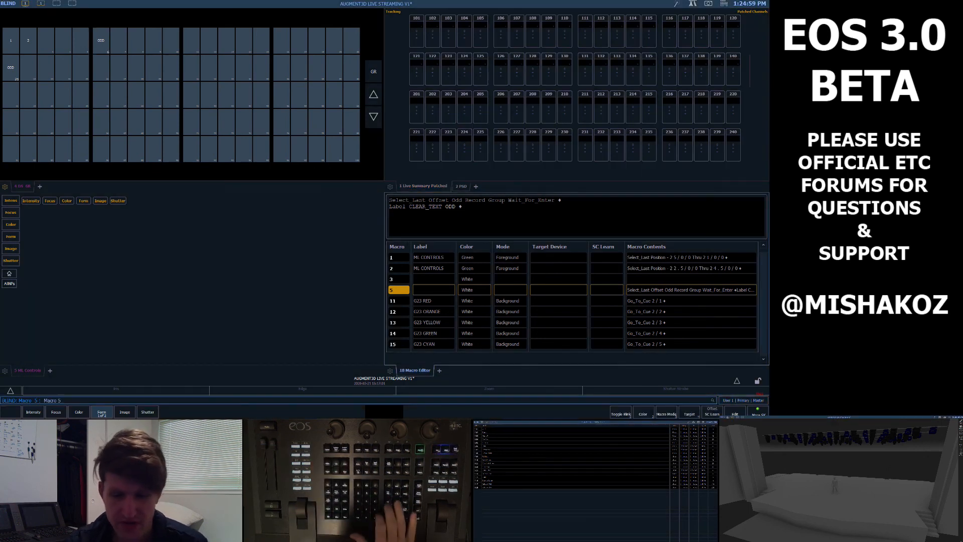
{"action": "type", "text": "cro 6"}
{"action": "key", "text": "Return"}
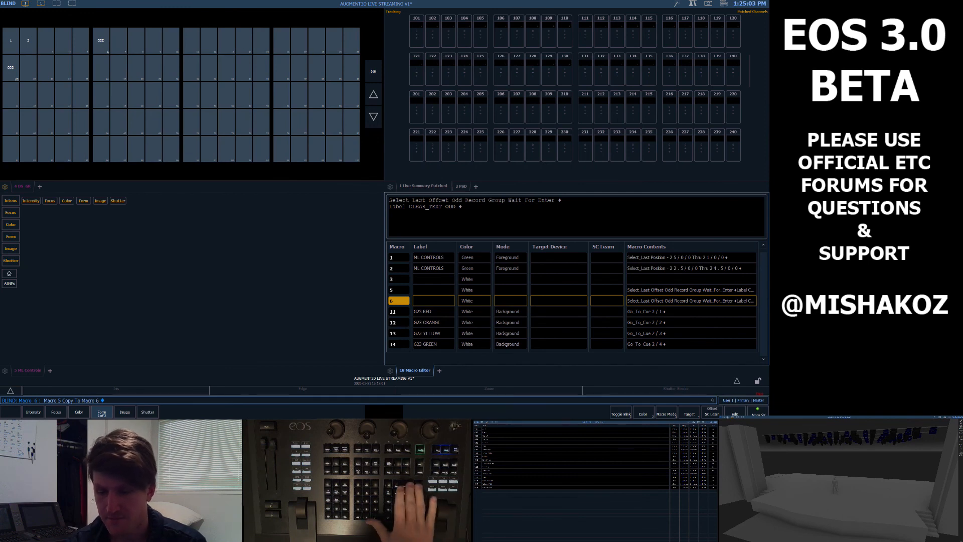
Step: Replace the Odd offset command with Even in the contents of macro 6
{"action": "key", "text": "F12"}
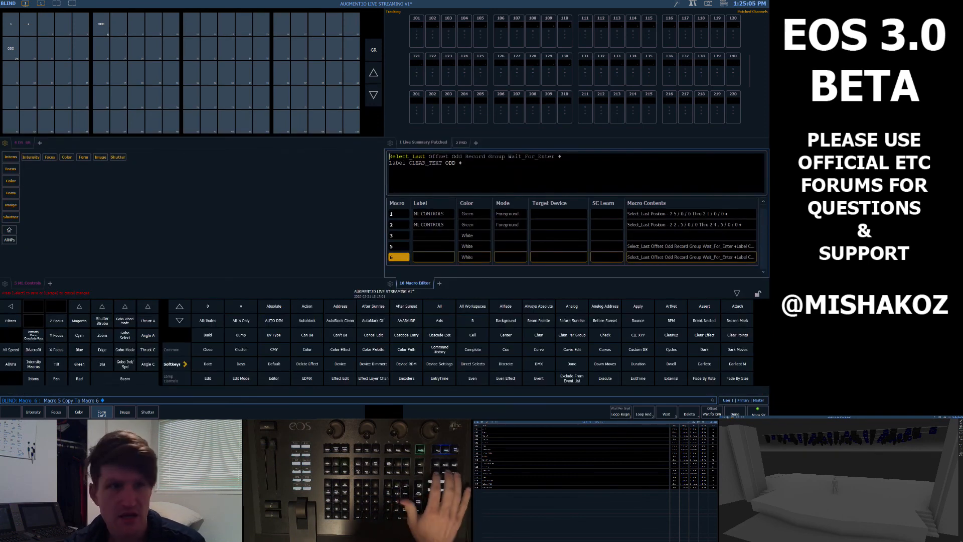
{"action": "key", "text": "Right"}
{"action": "key", "text": "Right"}
{"action": "key", "text": "Right"}
{"action": "key", "text": "Right"}
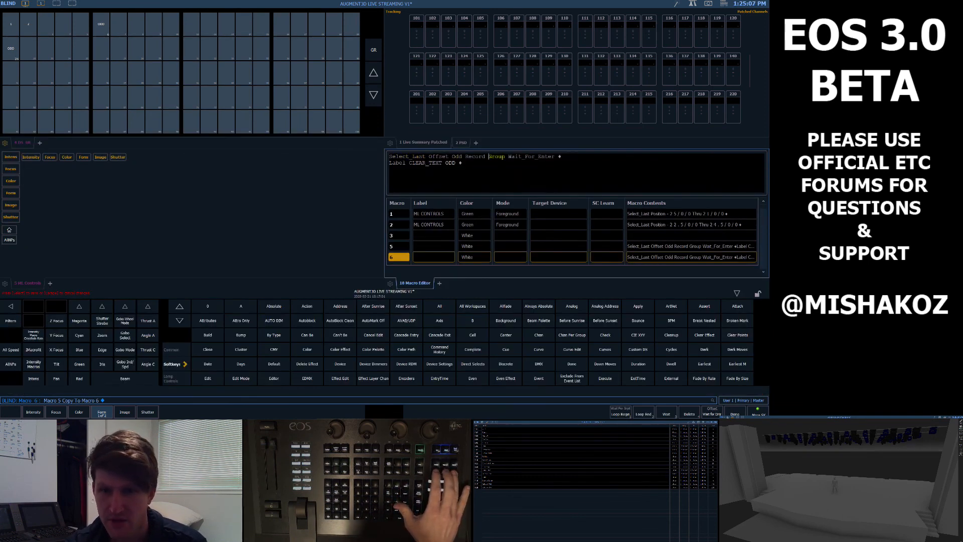
{"action": "key", "text": "Left"}
{"action": "key", "text": "Left"}
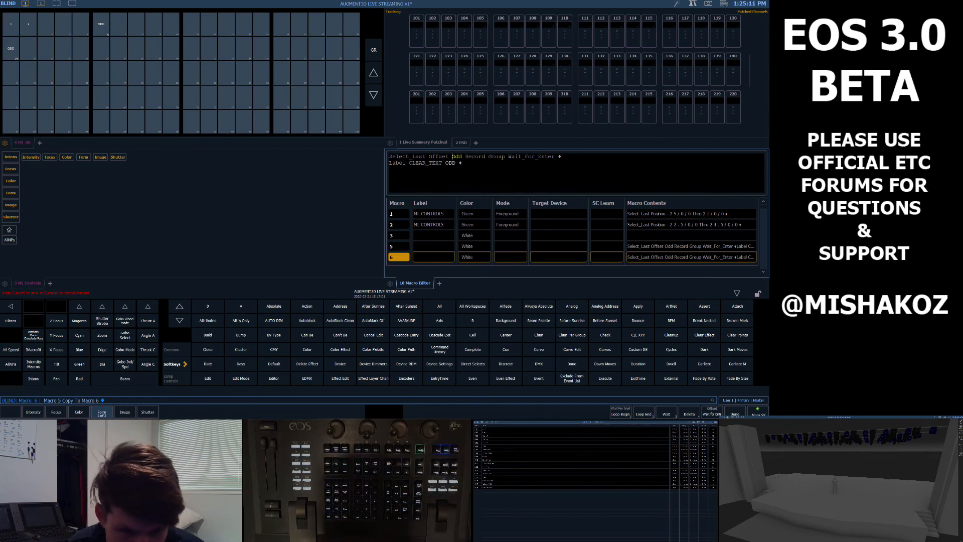
{"action": "left_click", "coordinate": [179, 320]}
{"action": "left_click", "coordinate": [179, 320]}
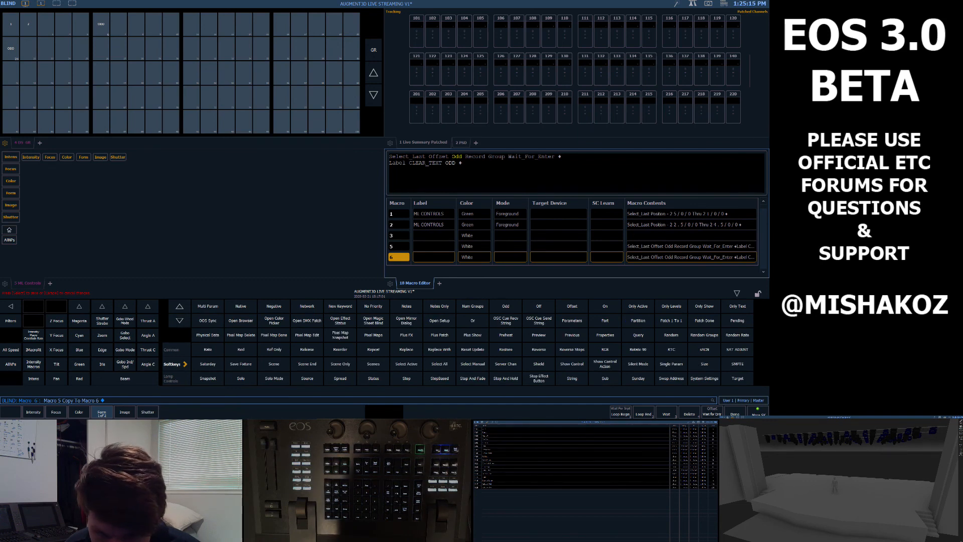
{"action": "left_click", "coordinate": [180, 306]}
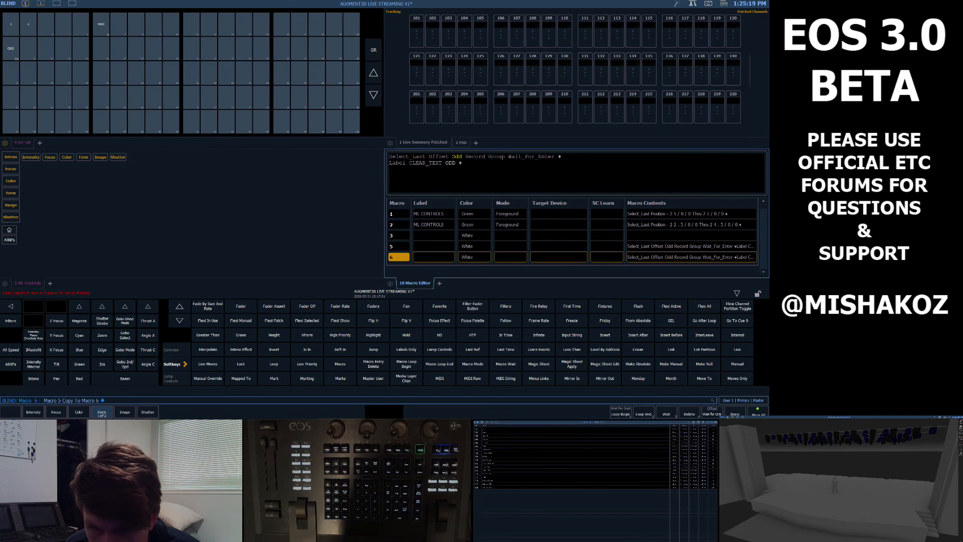
{"action": "left_click", "coordinate": [180, 307]}
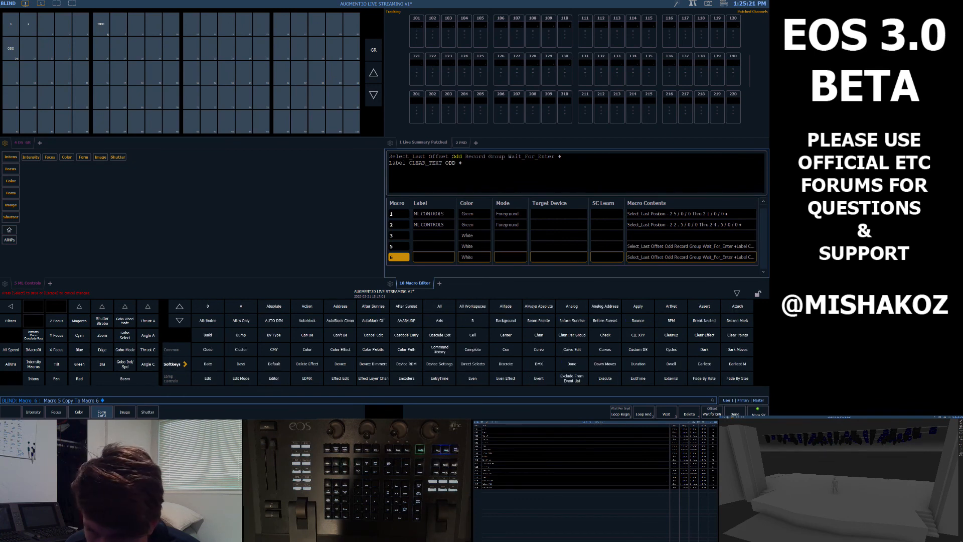
{"action": "left_click", "coordinate": [473, 379]}
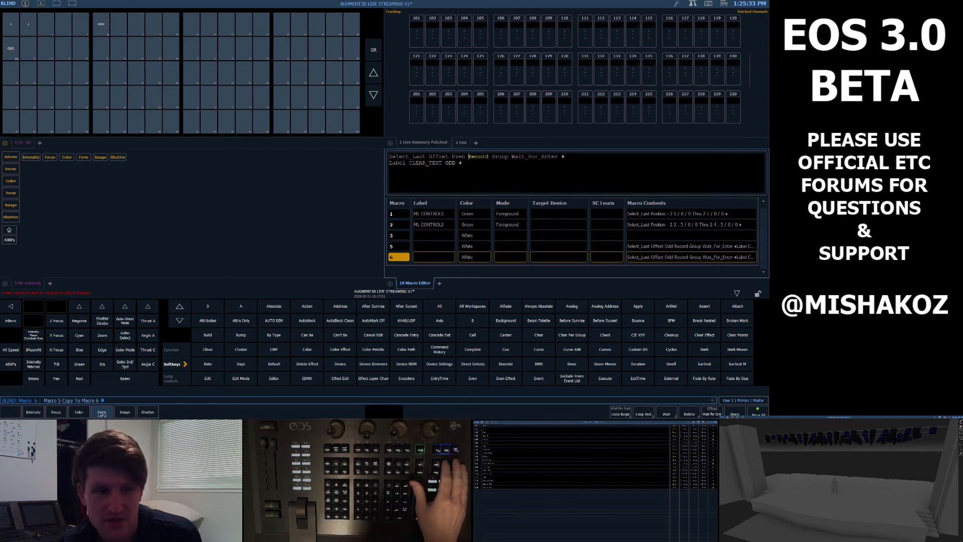
{"action": "key", "text": "End"}
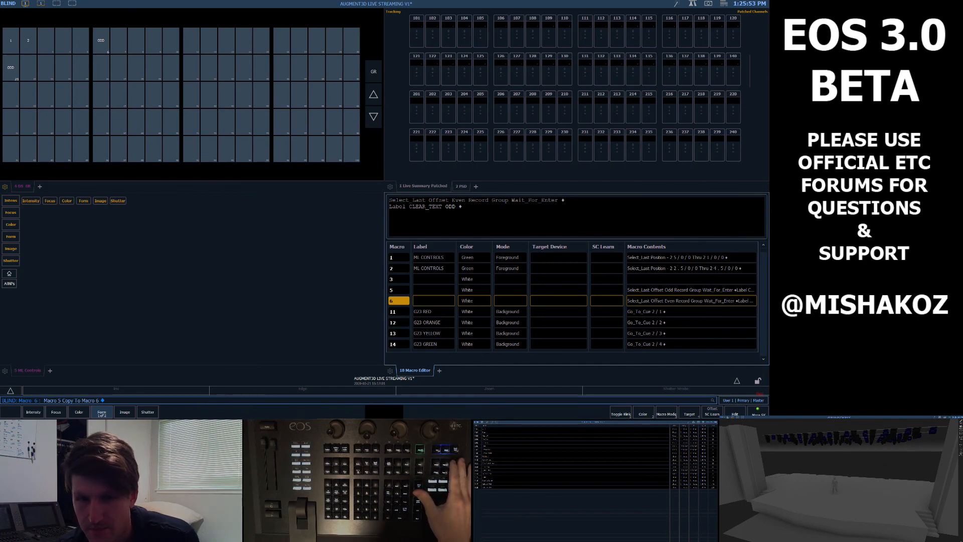
Step: Append a Macro_Button 7 command line to the end of macro 6
{"action": "key", "text": "F6"}
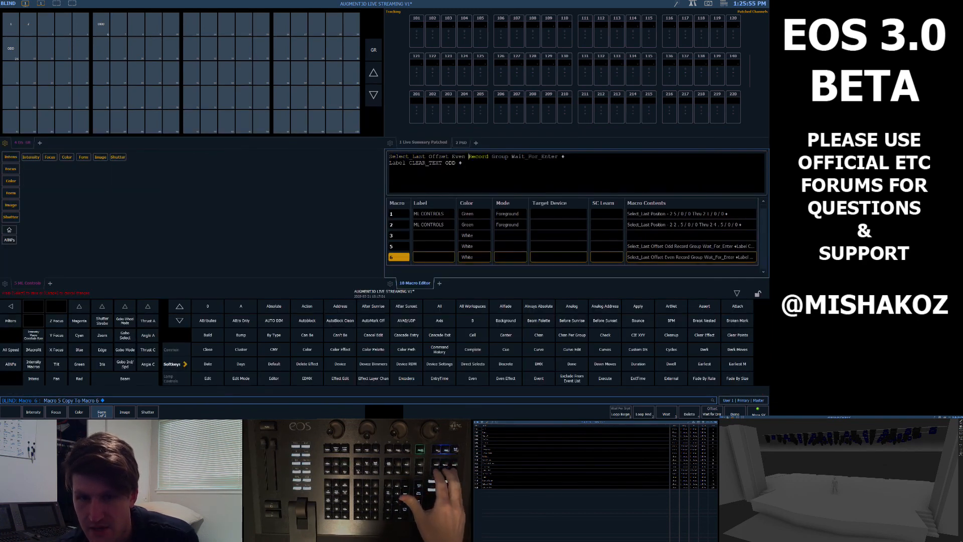
{"action": "key", "text": "m"}
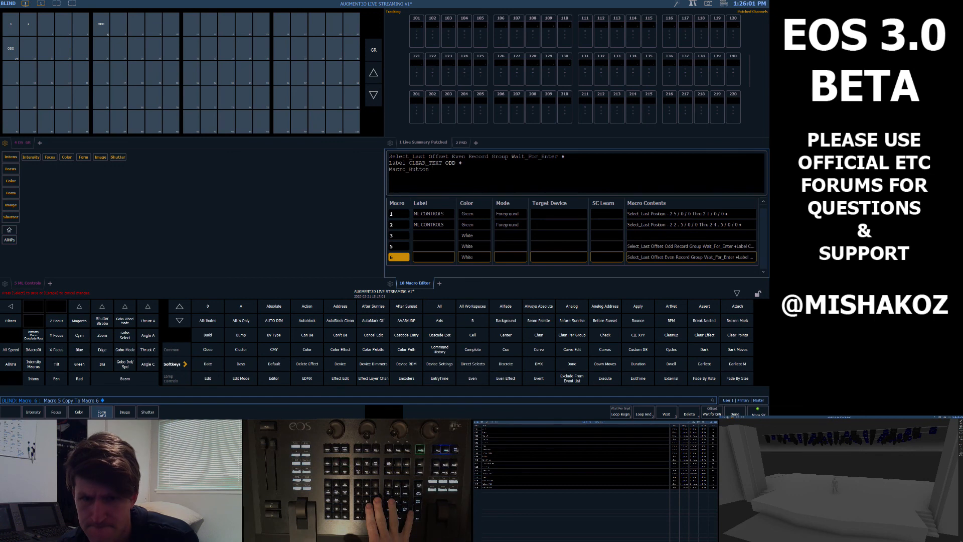
{"action": "type", "text": "7 ♦"}
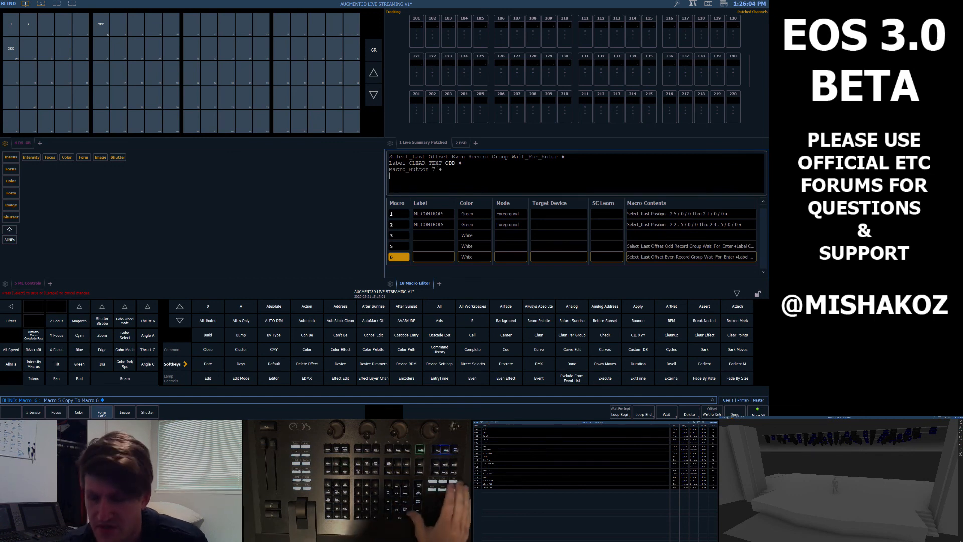
{"action": "key", "text": "Return"}
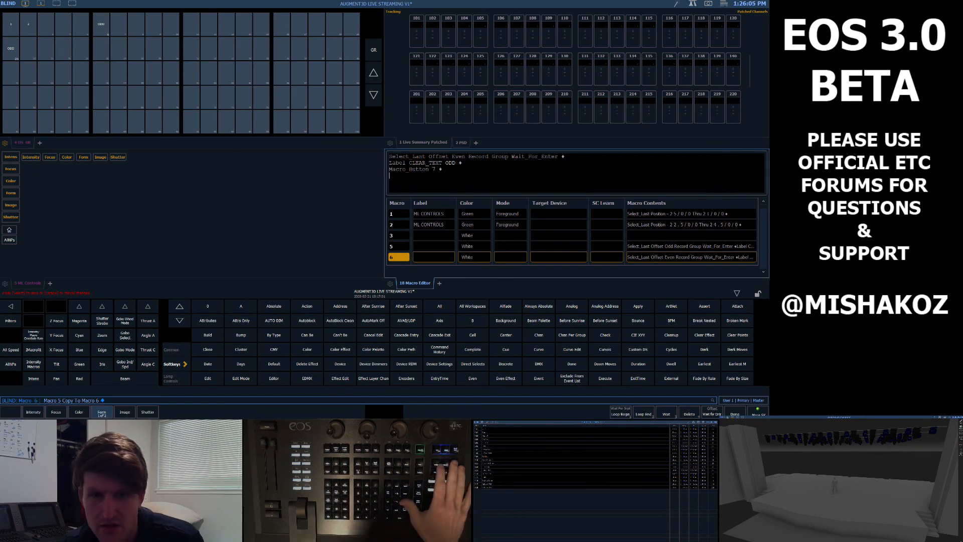
{"action": "key", "text": "End"}
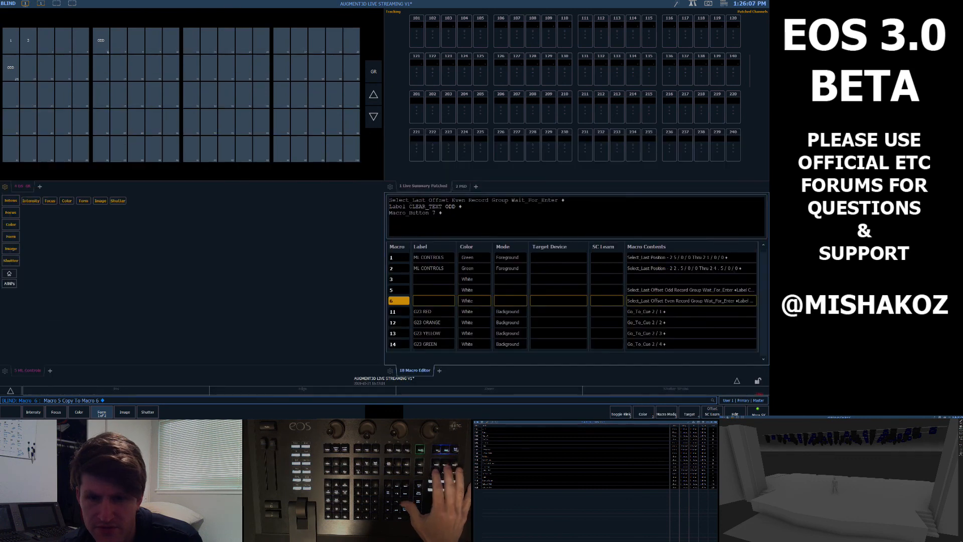
Step: Append a Macro_Button 6 command line, terminated with Enter, to the end of macro 5's contents
{"action": "type", "text": "5"}
{"action": "key", "text": "Return"}
{"action": "key", "text": "F12"}
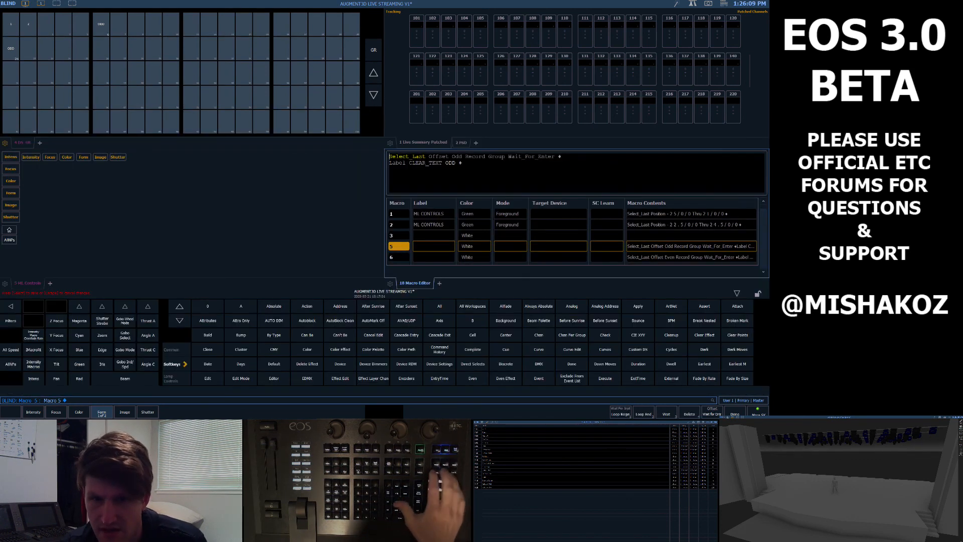
{"action": "key", "text": "m"}
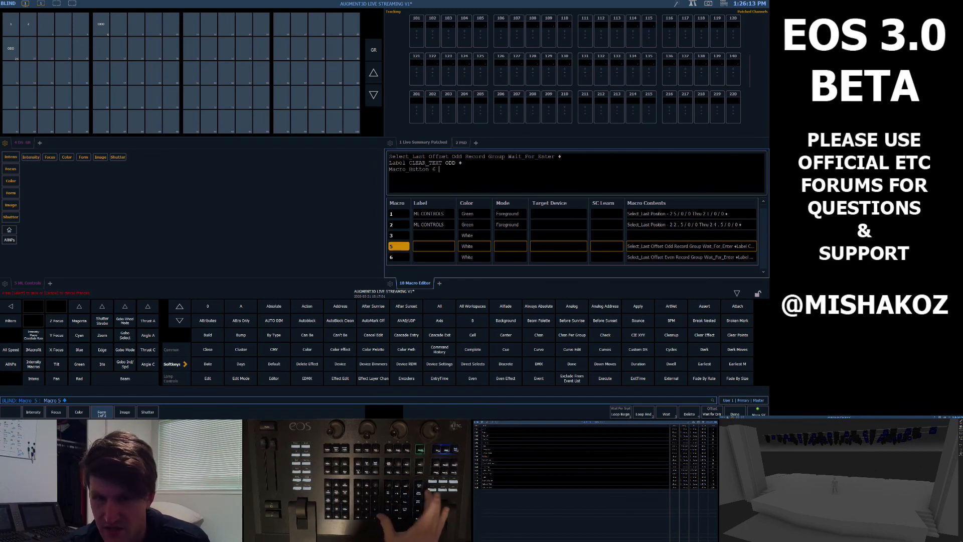
{"action": "key", "text": "End"}
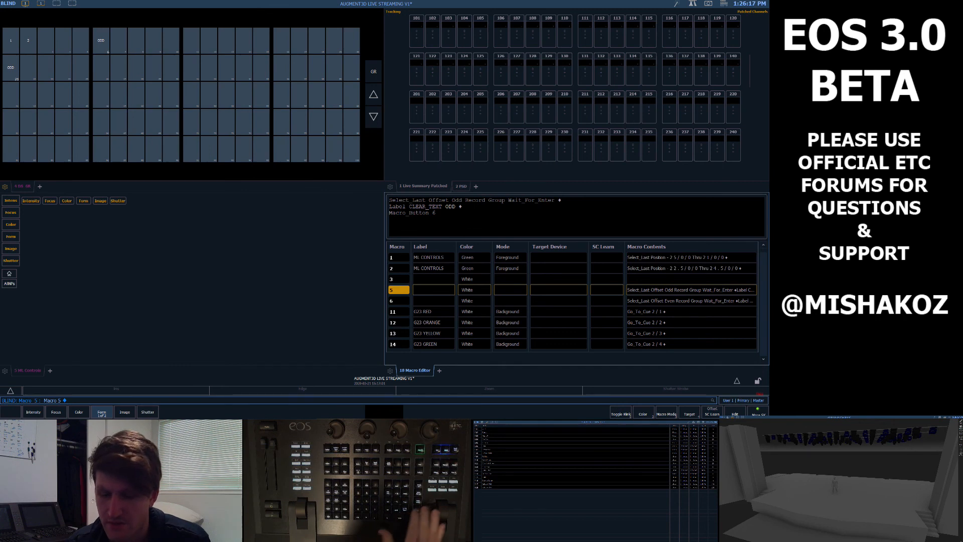
{"action": "key", "text": "F12"}
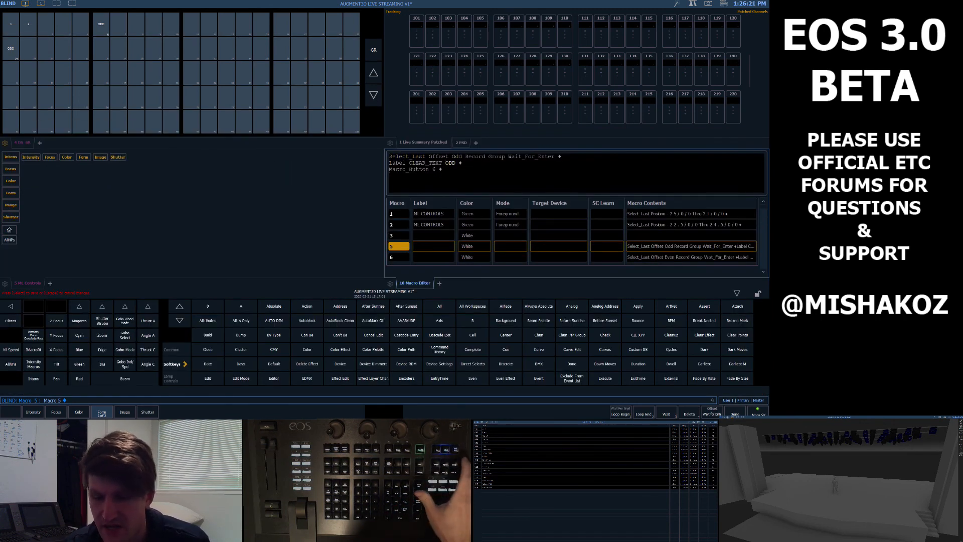
{"action": "key", "text": "End"}
Step: Return to Live, select group 1 and run macro 5, supplying 7 and 8 as the numbers of the groups to record
{"action": "key", "text": "F1"}
{"action": "key", "text": "g"}
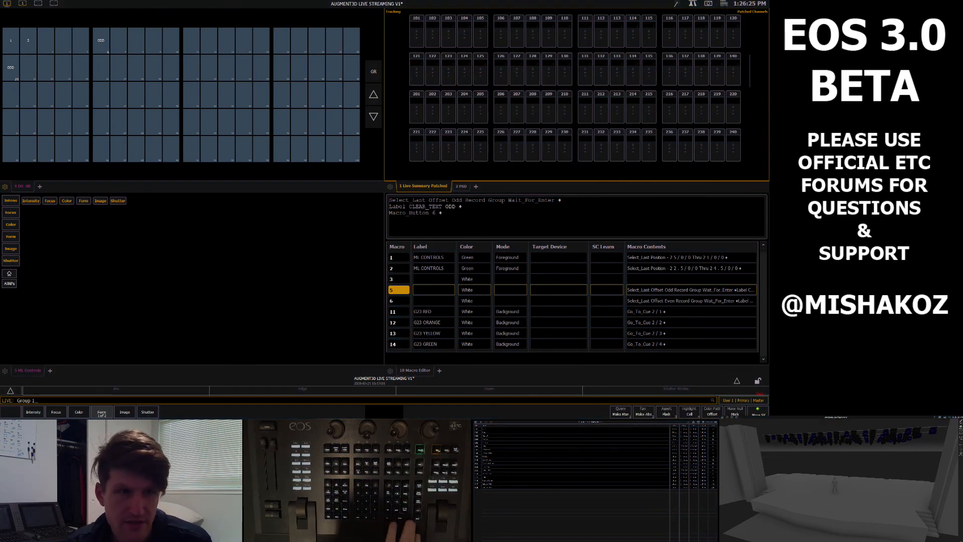
{"action": "key", "text": "1"}
{"action": "key", "text": "Return"}
{"action": "key", "text": "m"}
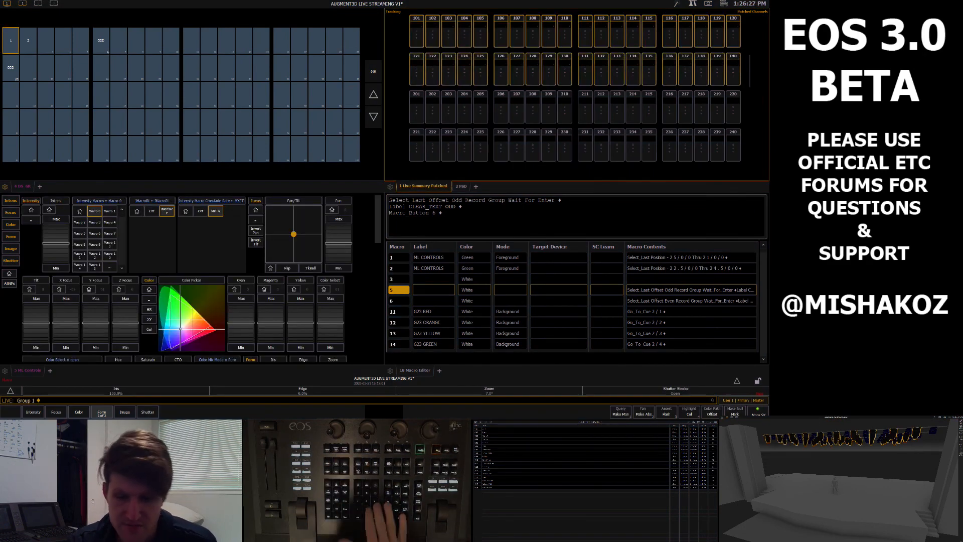
{"action": "key", "text": "5"}
{"action": "key", "text": "Return"}
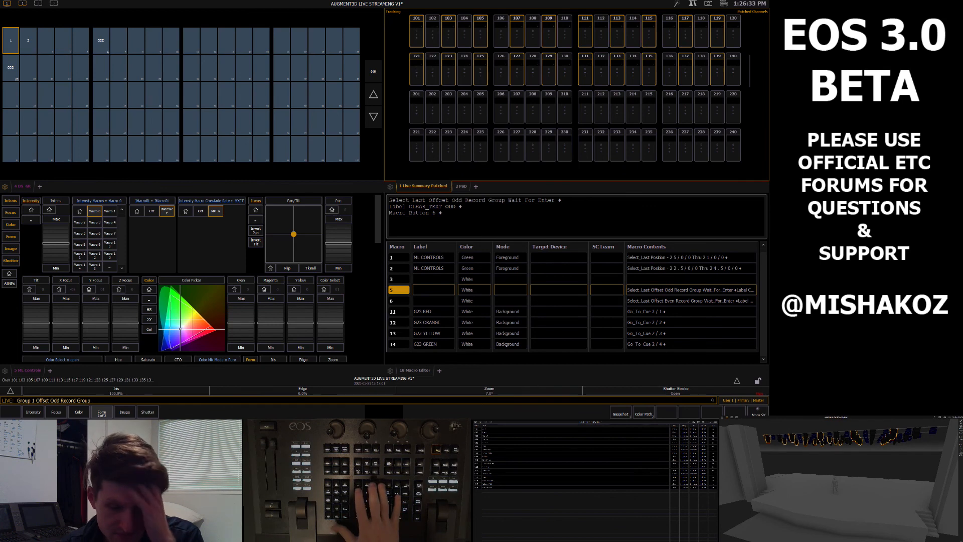
{"action": "type", "text": "7"}
{"action": "key", "text": "Return"}
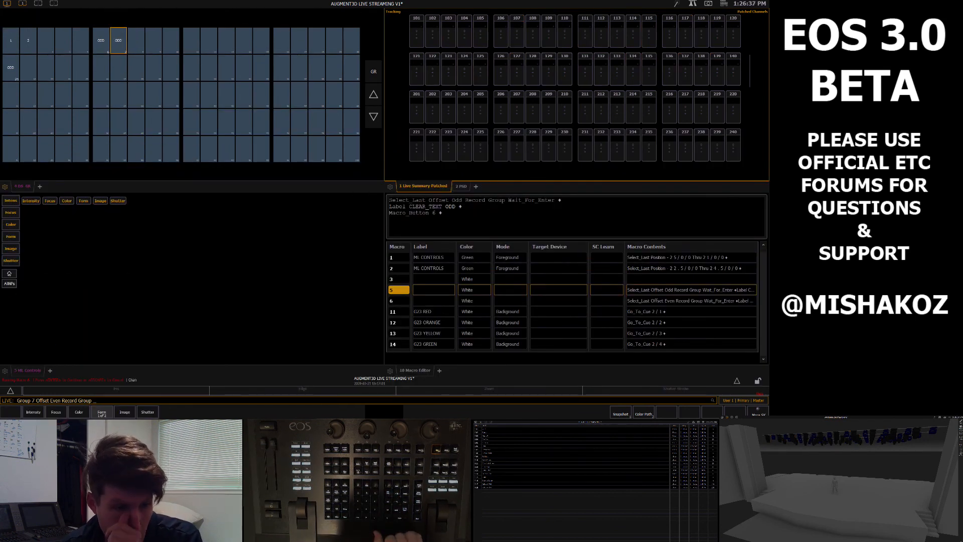
{"action": "type", "text": "8"}
{"action": "key", "text": "Return"}
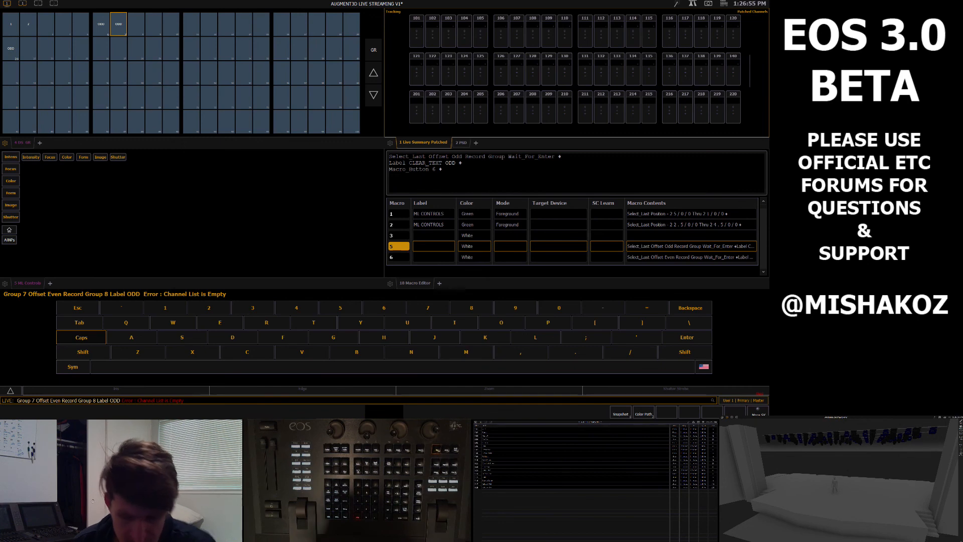
Step: Clear the leftover group 8 record and label command from the command line
{"action": "key", "text": "BackSpace"}
{"action": "key", "text": "BackSpace"}
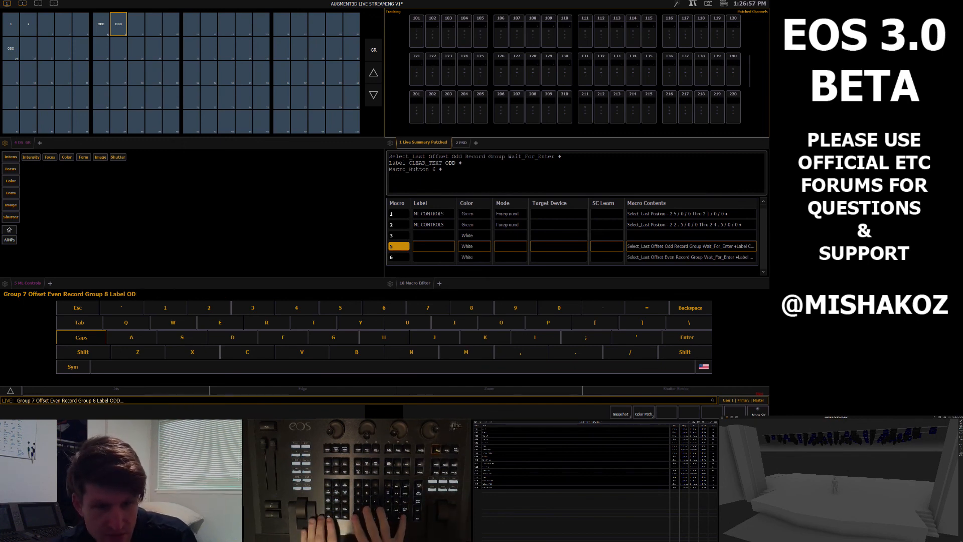
{"action": "key", "text": "BackSpace"}
{"action": "key", "text": "BackSpace"}
{"action": "key", "text": "BackSpace"}
{"action": "key", "text": "BackSpace"}
{"action": "key", "text": "BackSpace"}
{"action": "key", "text": "BackSpace"}
{"action": "key", "text": "BackSpace"}
{"action": "key", "text": "BackSpace"}
{"action": "key", "text": "BackSpace"}
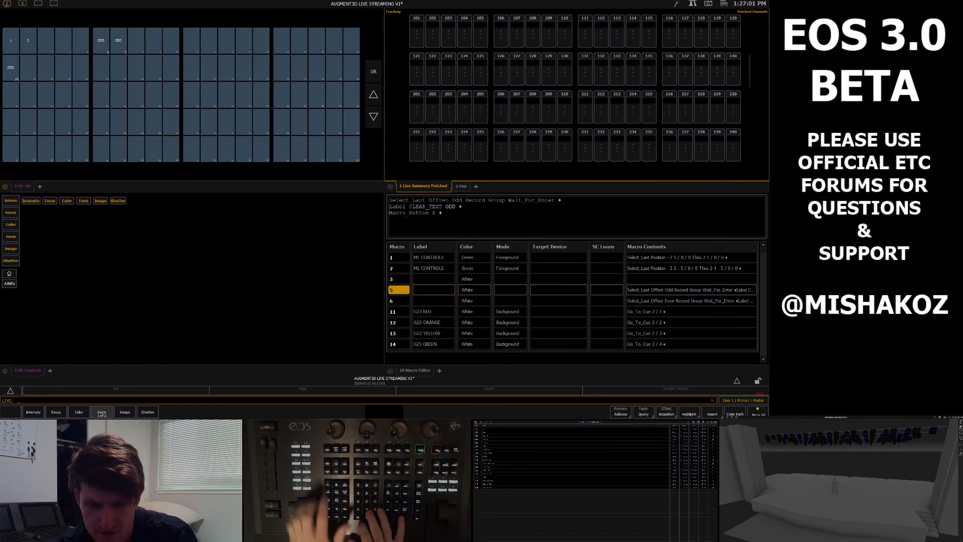
Step: Insert an additional Select_Last command at the start of macro 6's contents and return to Live
{"action": "key", "text": "m"}
{"action": "key", "text": "m"}
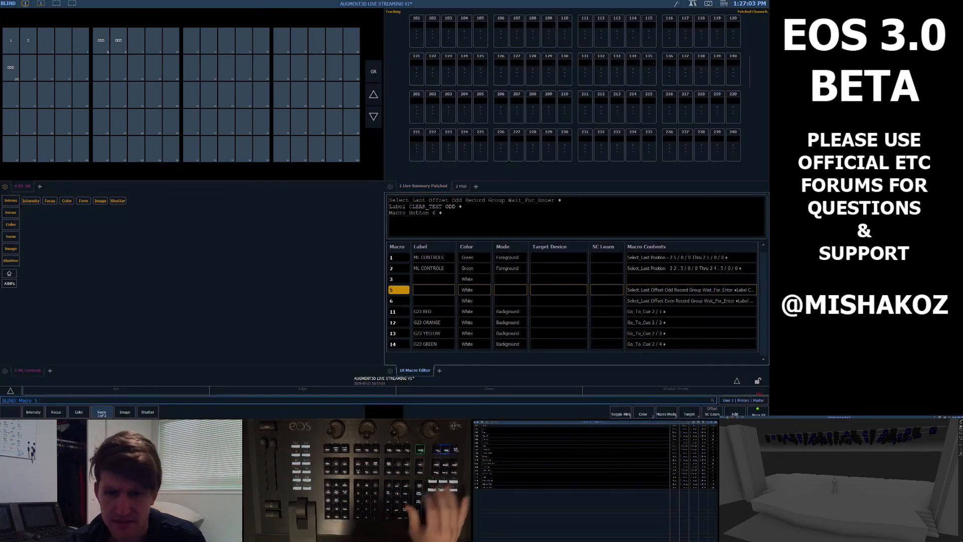
{"action": "type", "text": "6"}
{"action": "key", "text": "Return"}
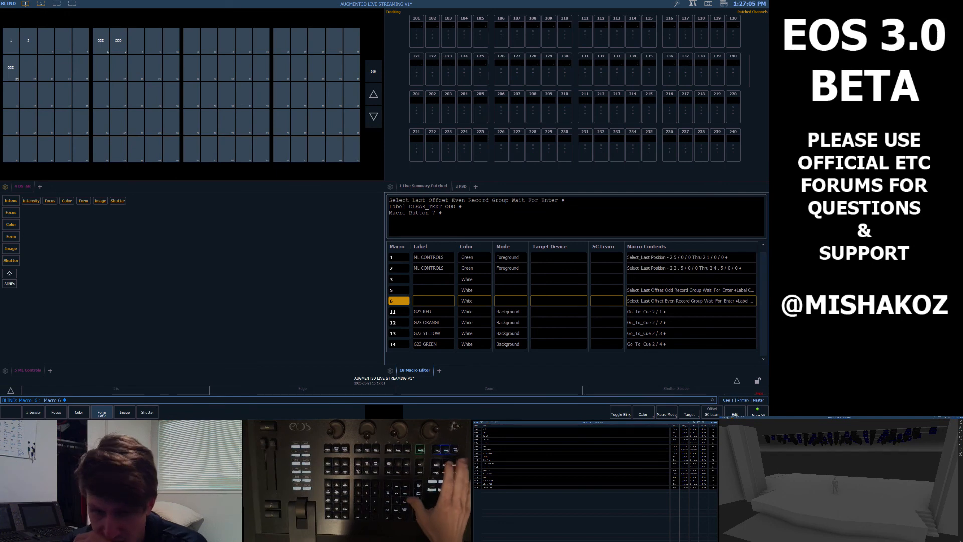
{"action": "key", "text": "F6"}
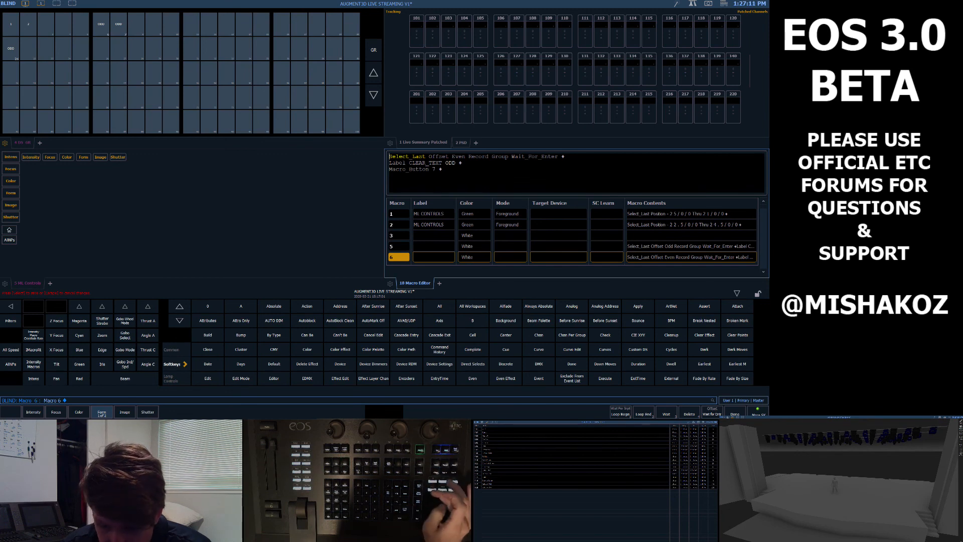
{"action": "key", "text": "alt+Return"}
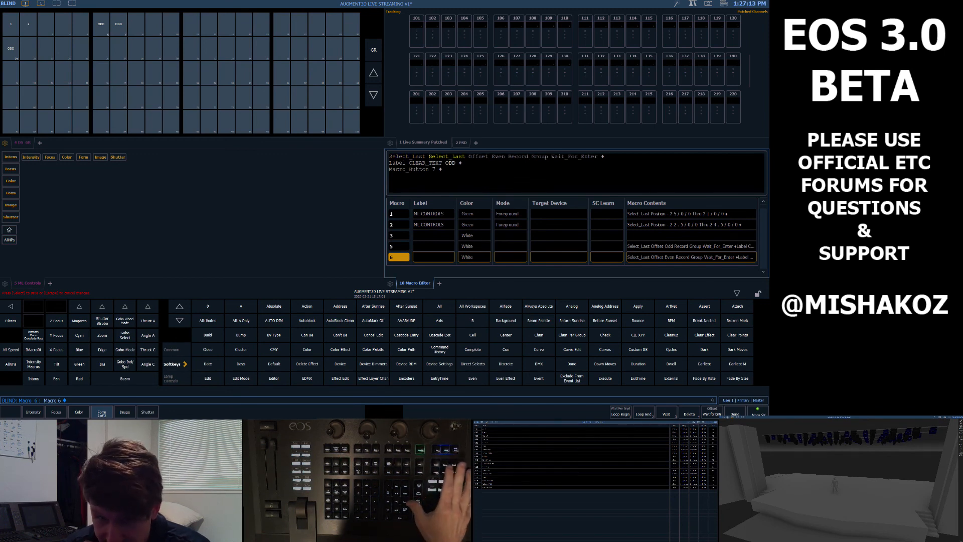
{"action": "key", "text": "End"}
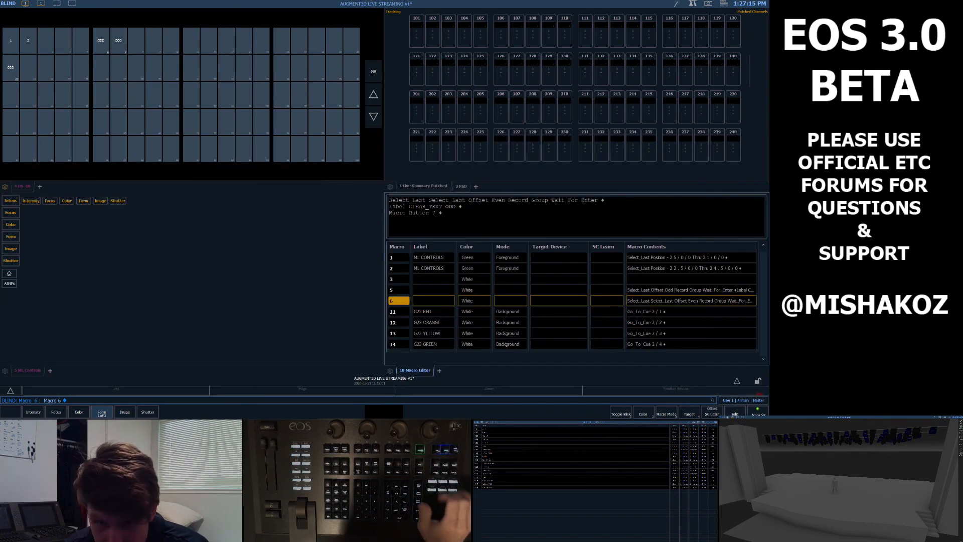
{"action": "key", "text": "F1"}
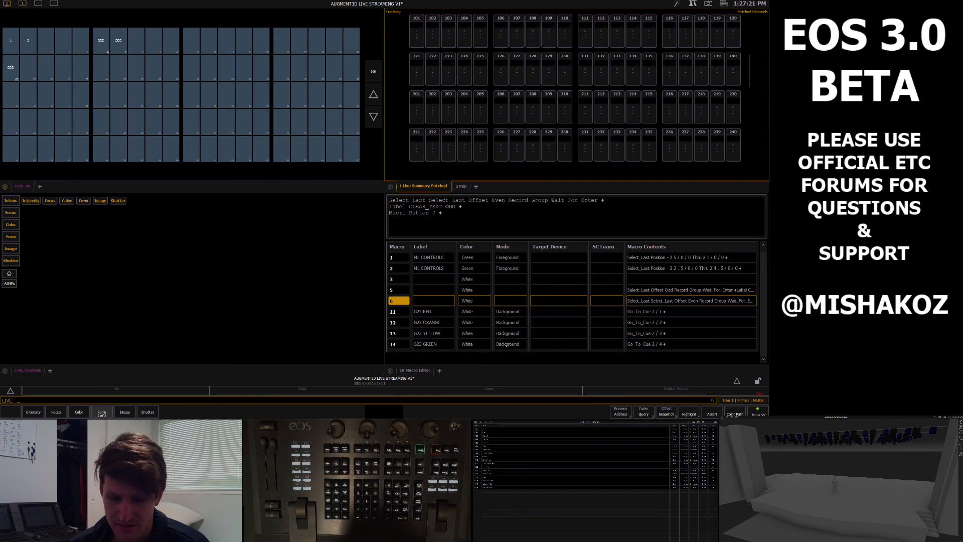
Step: Select individual channels one after another in Live, starting with 1 and 2, clearing the command line between them
{"action": "key", "text": "1"}
{"action": "key", "text": "Return"}
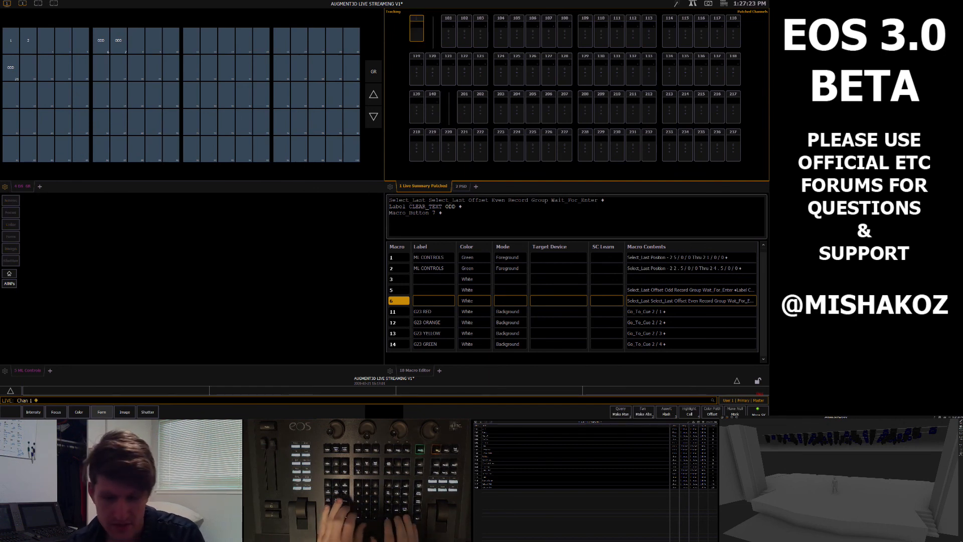
{"action": "key", "text": "BackSpace"}
{"action": "type", "text": "2"}
{"action": "key", "text": "Return"}
{"action": "key", "text": "BackSpace"}
{"action": "type", "text": "3"}
{"action": "key", "text": "BackSpace"}
{"action": "key", "text": "BackSpace"}
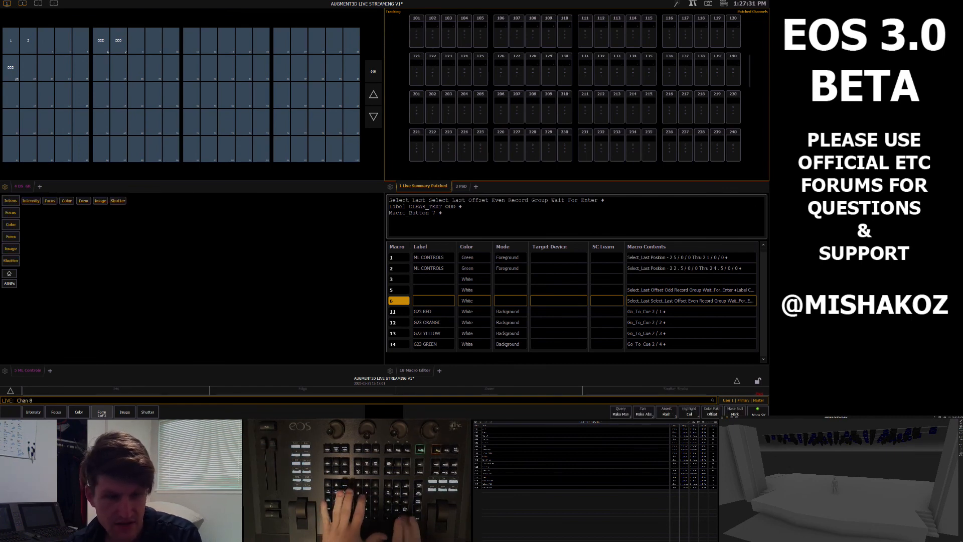
{"action": "type", "text": "10"}
{"action": "key", "text": "Return"}
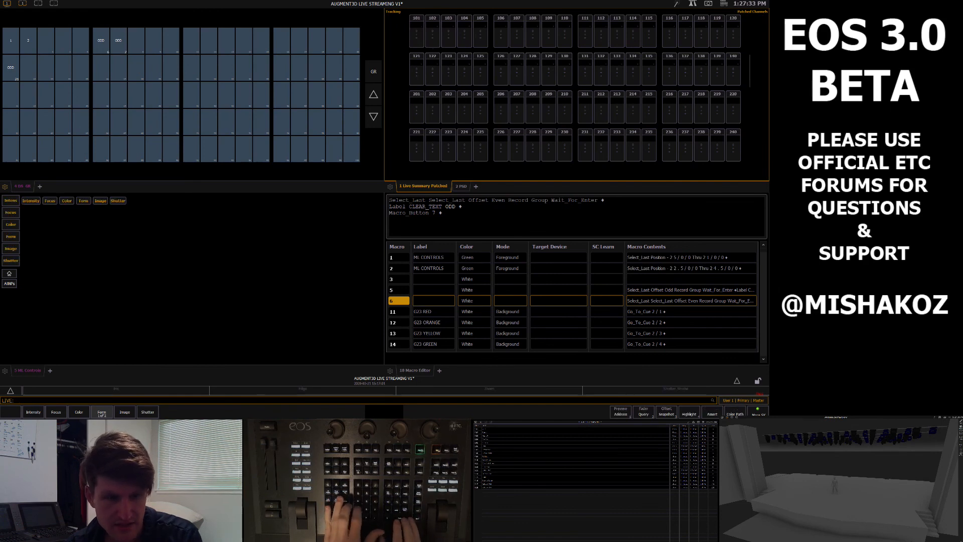
{"action": "key", "text": "BackSpace"}
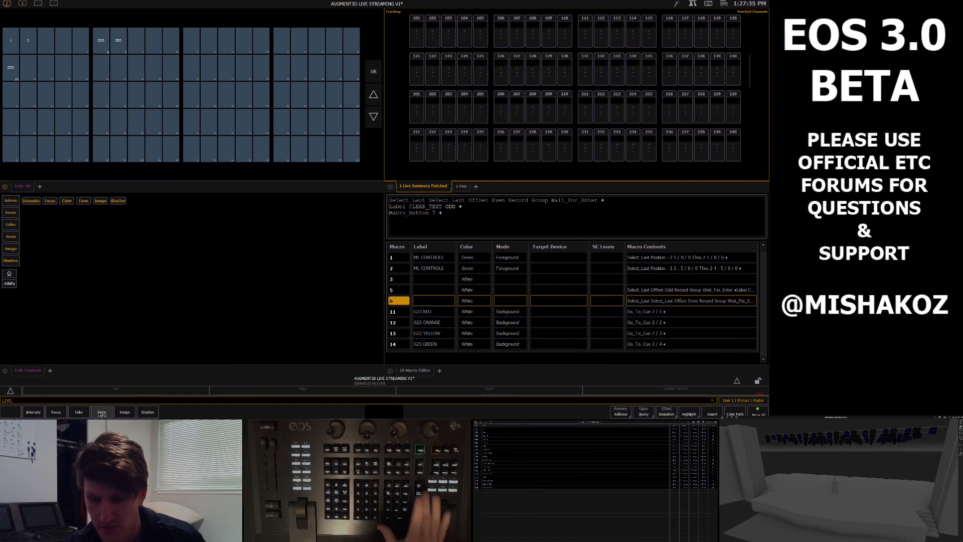
{"action": "type", "text": "10"}
{"action": "key", "text": "BackSpace"}
{"action": "type", "text": "7"}
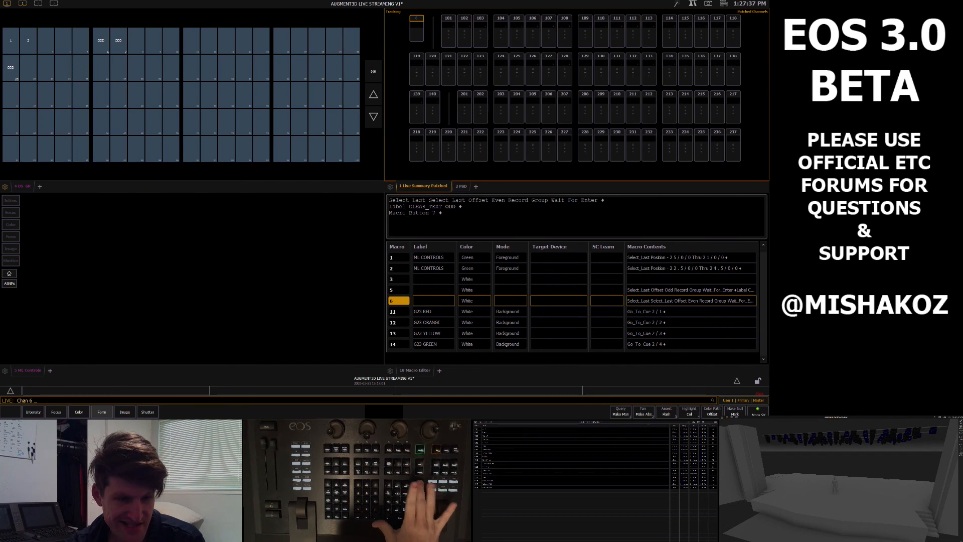
{"action": "key", "text": "Return"}
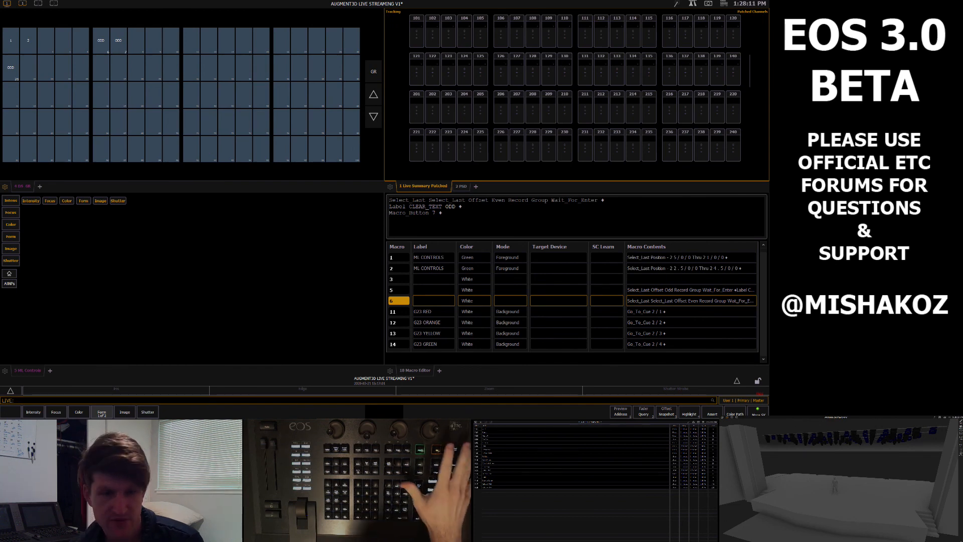
Step: Select group 1 and run macro 5 again, supplying 8 and 9 as the numbers of the groups to record
{"action": "key", "text": "g"}
{"action": "key", "text": "1"}
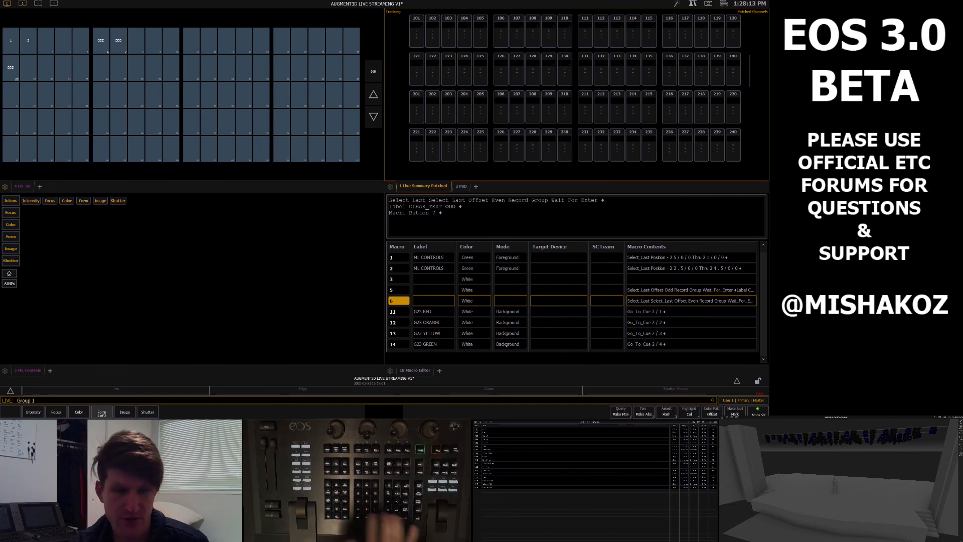
{"action": "key", "text": "Return"}
{"action": "key", "text": "m"}
{"action": "key", "text": "Return"}
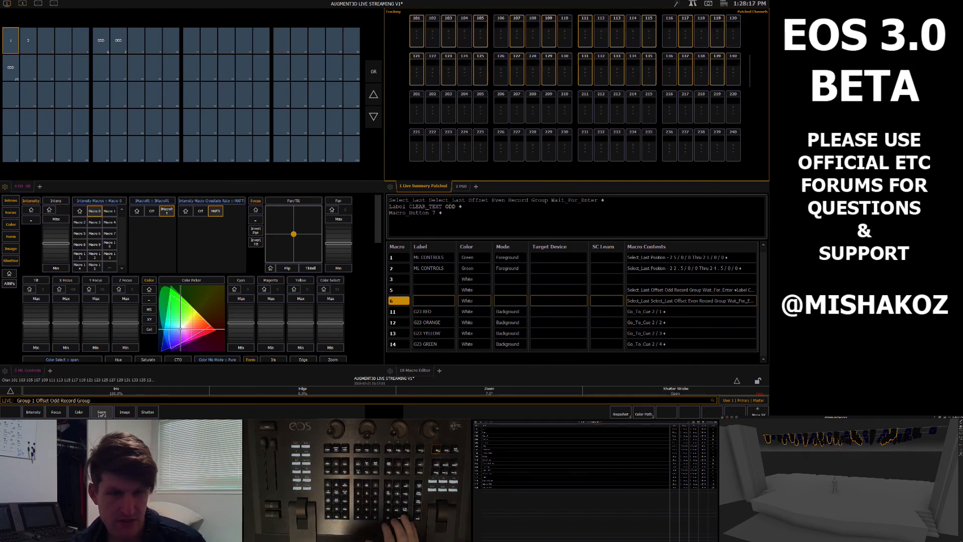
{"action": "key", "text": "Return"}
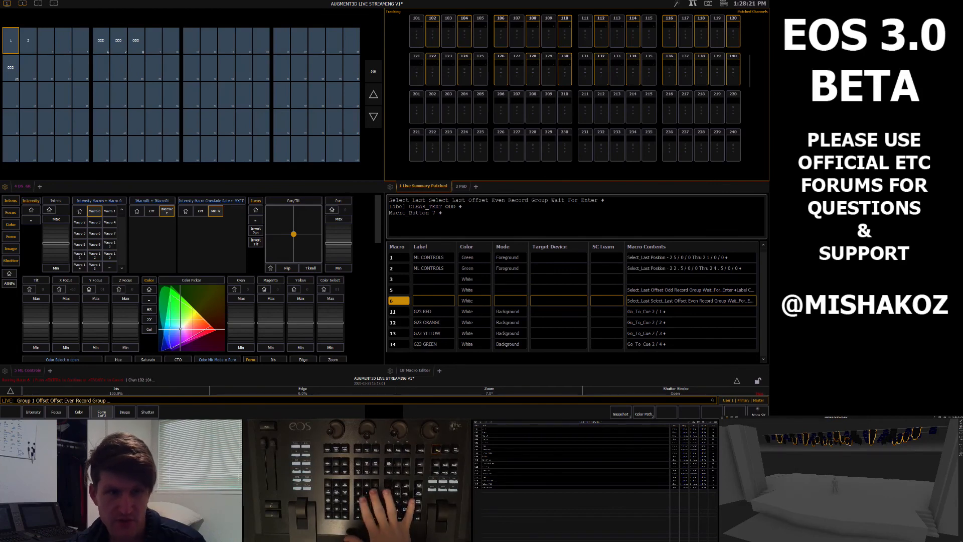
{"action": "key", "text": "Return"}
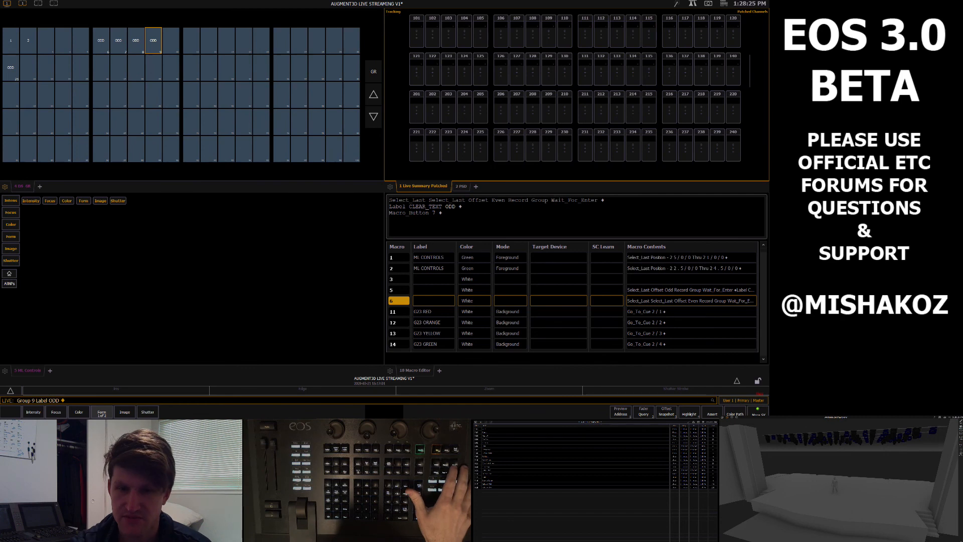
Step: Open macro 6's contents for editing and remove the ODD text after CLEAR_TEXT in its label line
{"action": "key", "text": "Tab"}
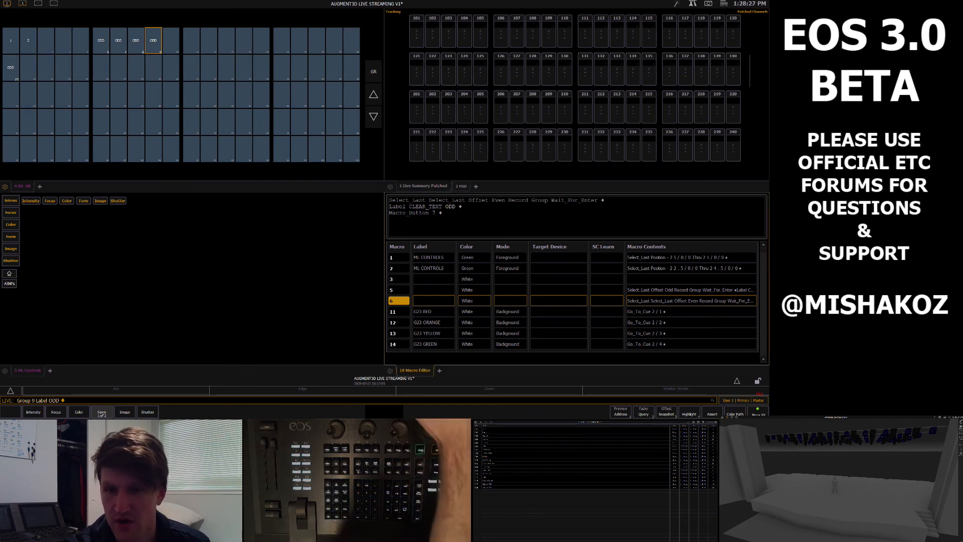
{"action": "key", "text": "F2"}
{"action": "key", "text": "F12"}
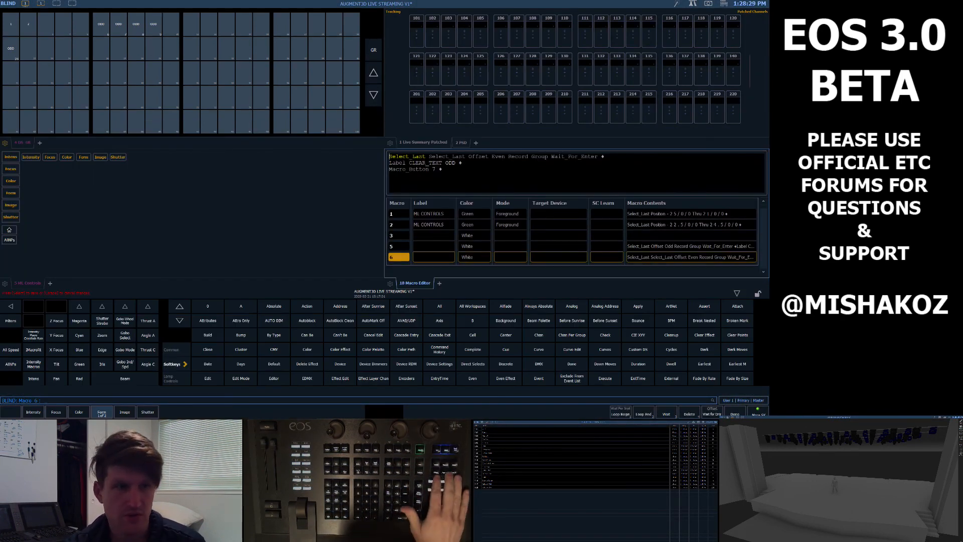
{"action": "key", "text": "Right"}
{"action": "key", "text": "Down"}
{"action": "key", "text": "Left"}
{"action": "key", "text": "Left"}
{"action": "key", "text": "Right"}
{"action": "key", "text": "Left"}
{"action": "key", "text": "Right"}
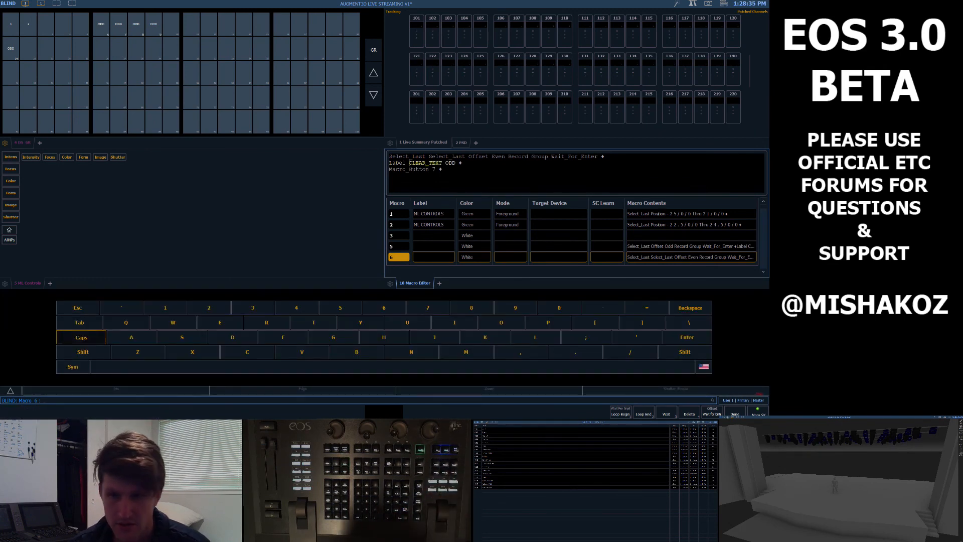
{"action": "key", "text": "Left"}
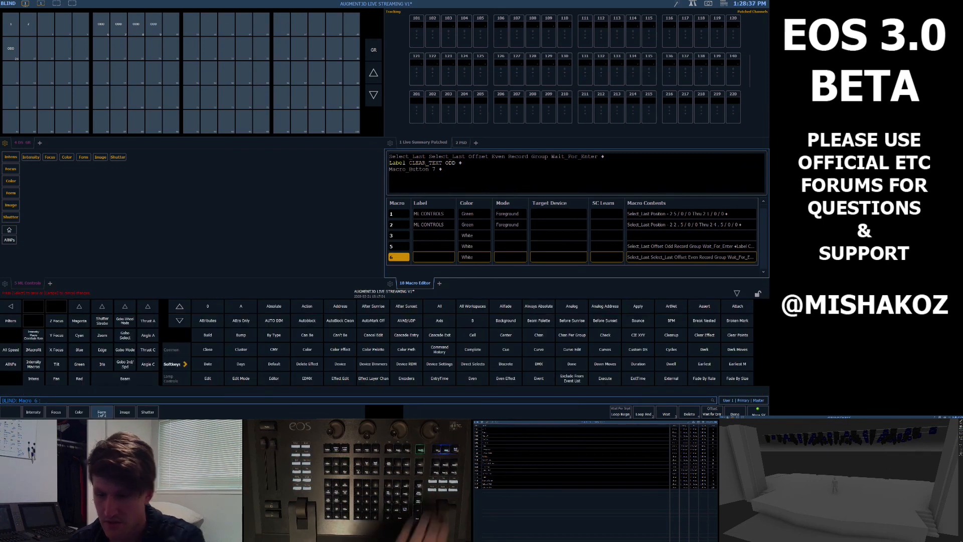
{"action": "key", "text": "Right"}
{"action": "key", "text": "Right"}
{"action": "key", "text": "Right"}
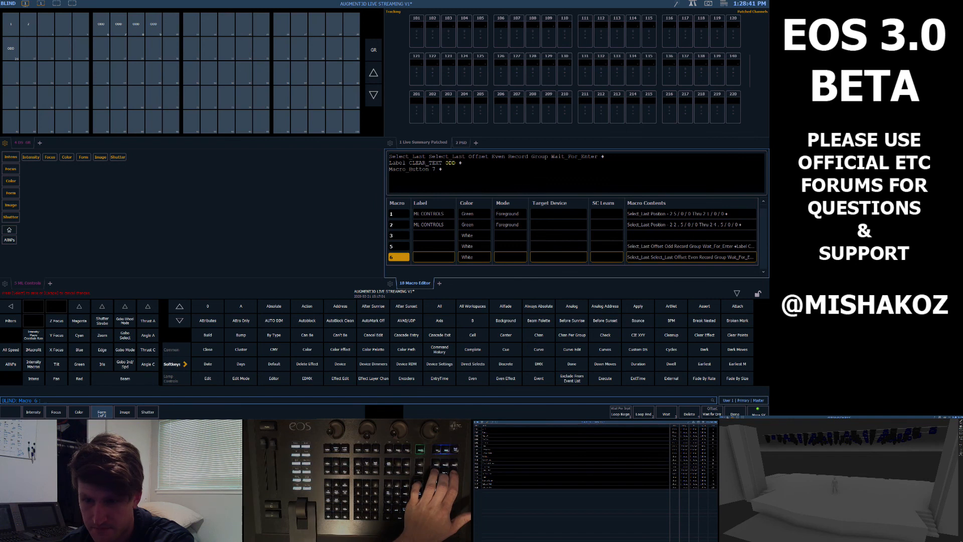
{"action": "key", "text": "shift+BackSpace"}
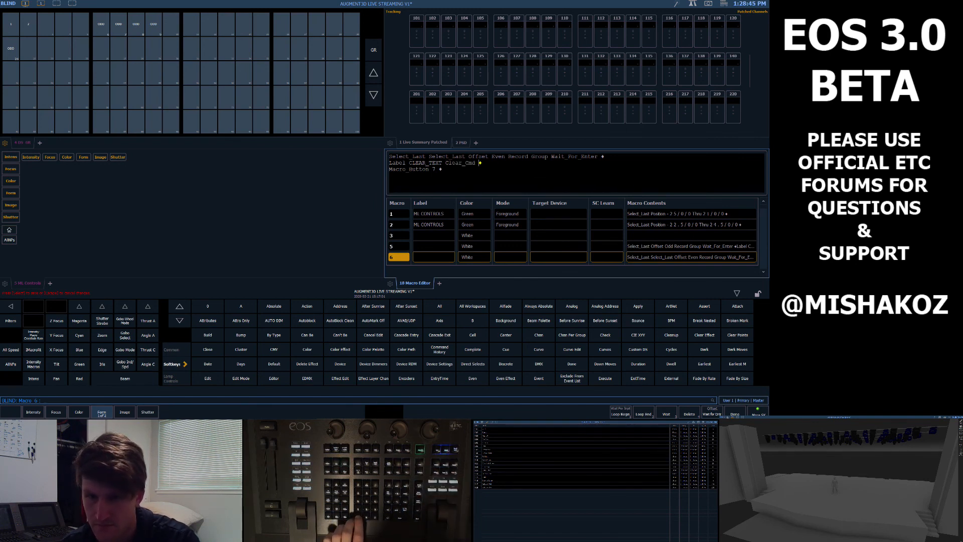
{"action": "key", "text": "BackSpace"}
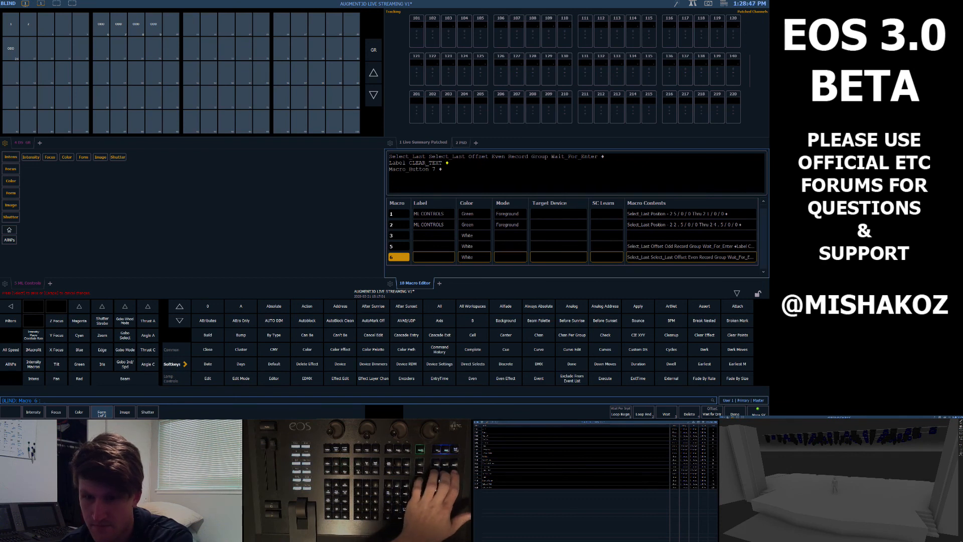
Step: Insert the text EVEN\ ahead of CLEAR_TEXT in macro 6's label line
{"action": "key", "text": "Left"}
{"action": "key", "text": "Left"}
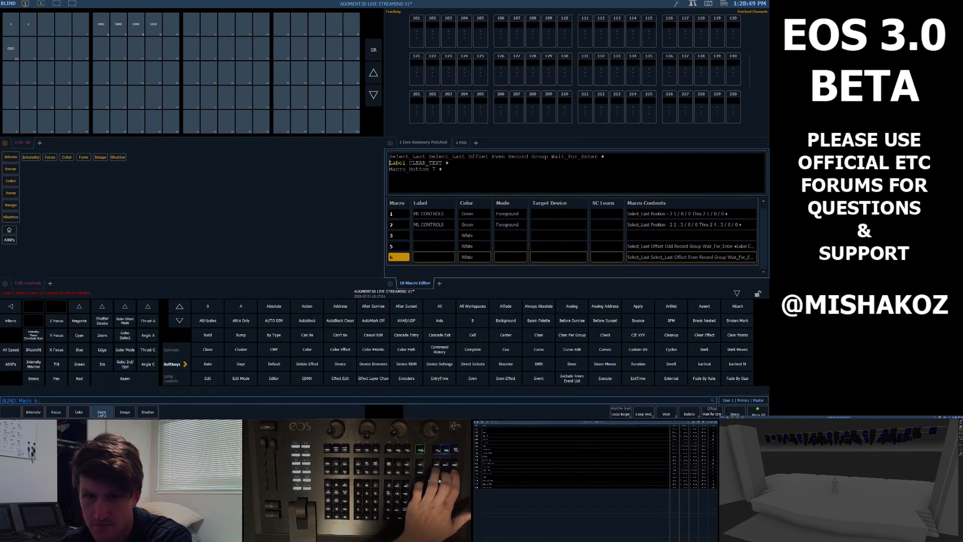
{"action": "key", "text": "Right"}
{"action": "type", "text": "EVEN"}
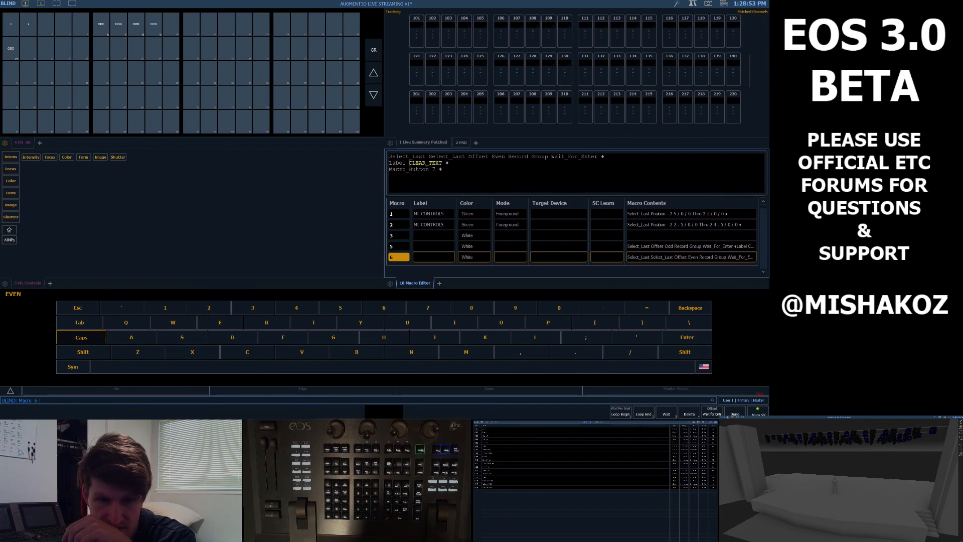
{"action": "type", "text": "\\"}
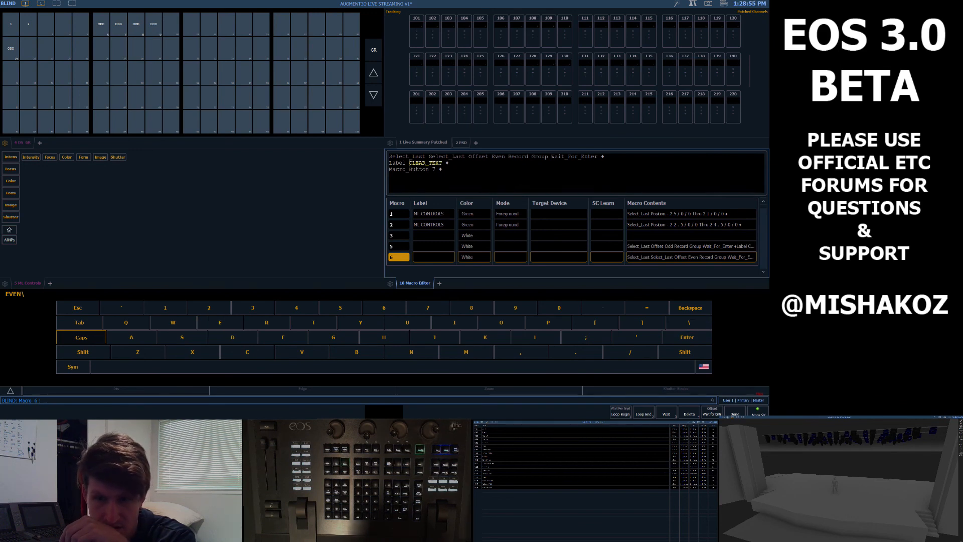
{"action": "key", "text": "Return"}
Step: Delete the EVEN\ text and the CLEAR_TEXT command from macro 6's label line, leaving only Label
{"action": "key", "text": "Left"}
{"action": "key", "text": "Left"}
{"action": "key", "text": "Left"}
{"action": "key", "text": "Left"}
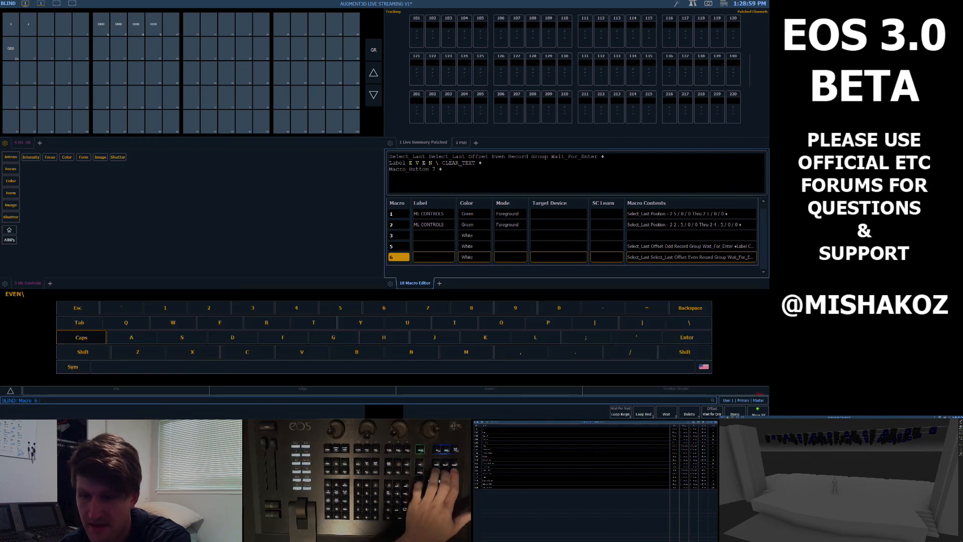
{"action": "key", "text": "BackSpace"}
{"action": "key", "text": "BackSpace"}
{"action": "key", "text": "BackSpace"}
{"action": "key", "text": "BackSpace"}
{"action": "key", "text": "BackSpace"}
{"action": "key", "text": "BackSpace"}
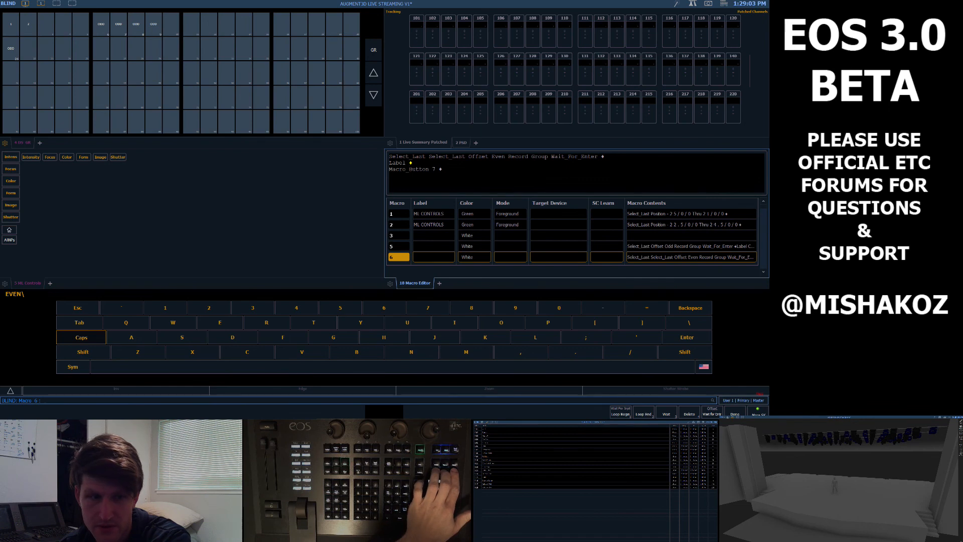
{"action": "key", "text": "BackSpace"}
{"action": "key", "text": "BackSpace"}
{"action": "key", "text": "BackSpace"}
{"action": "key", "text": "BackSpace"}
{"action": "key", "text": "BackSpace"}
{"action": "key", "text": "BackSpace"}
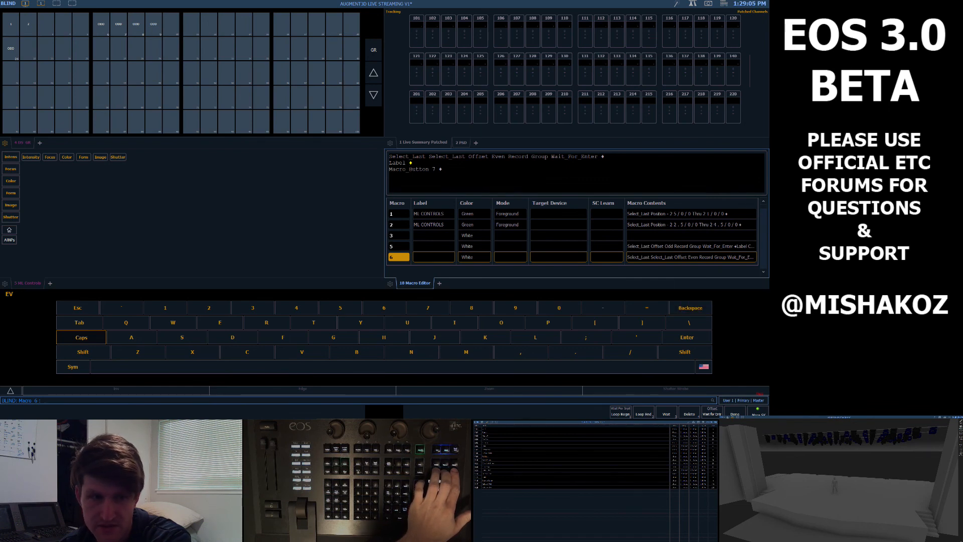
Step: Add a second Label command followed by the text EVEN to macro 6's label line and finish editing
{"action": "key", "text": "Right"}
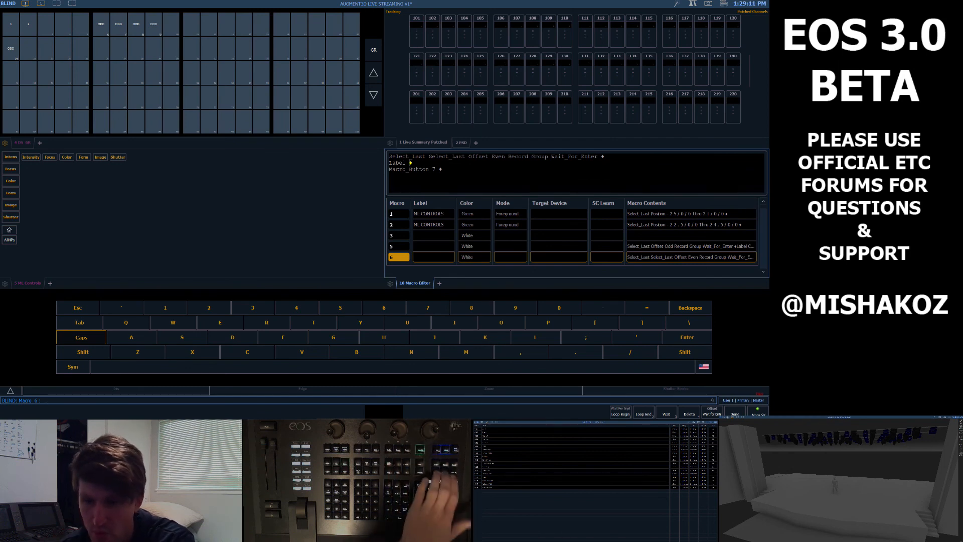
{"action": "key", "text": "Left"}
{"action": "key", "text": "Right"}
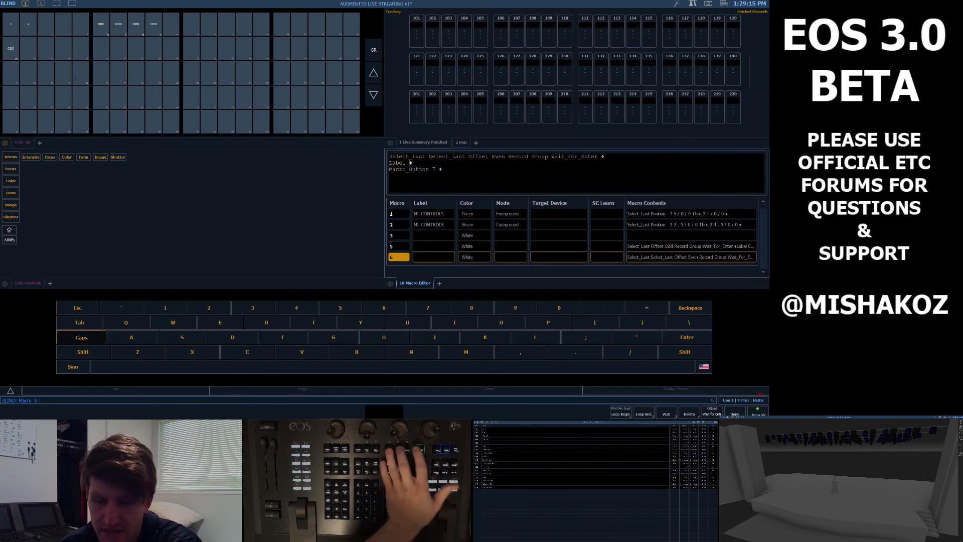
{"action": "key", "text": "l"}
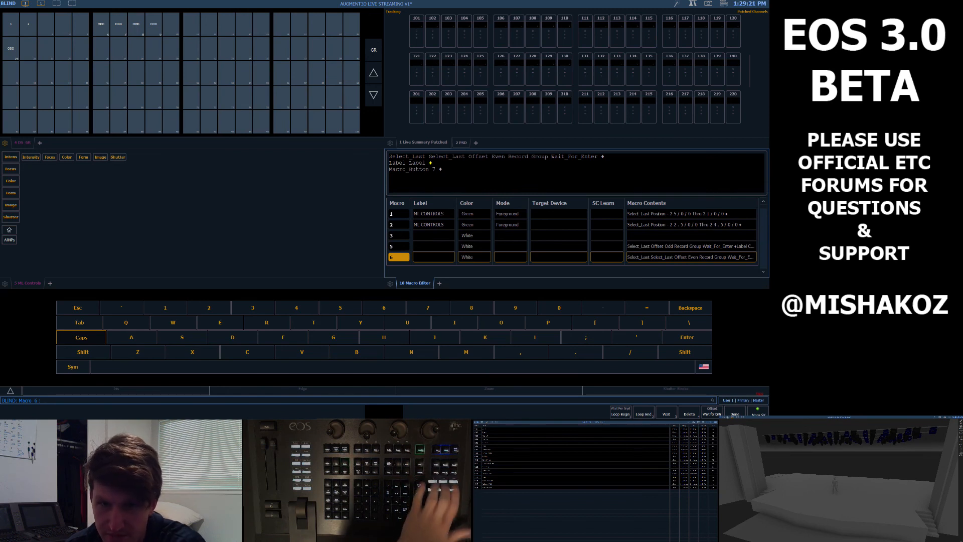
{"action": "type", "text": "E"}
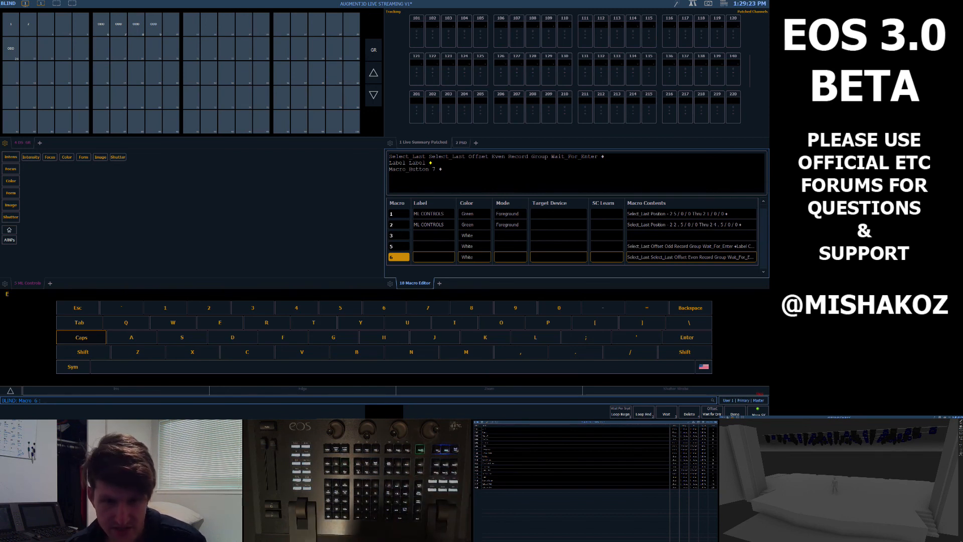
{"action": "type", "text": "VEN"}
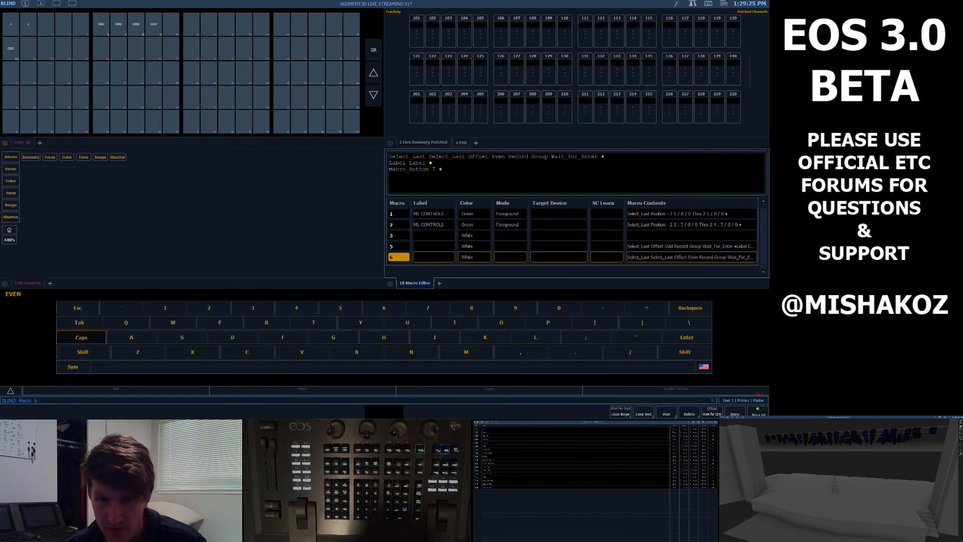
{"action": "key", "text": "Return"}
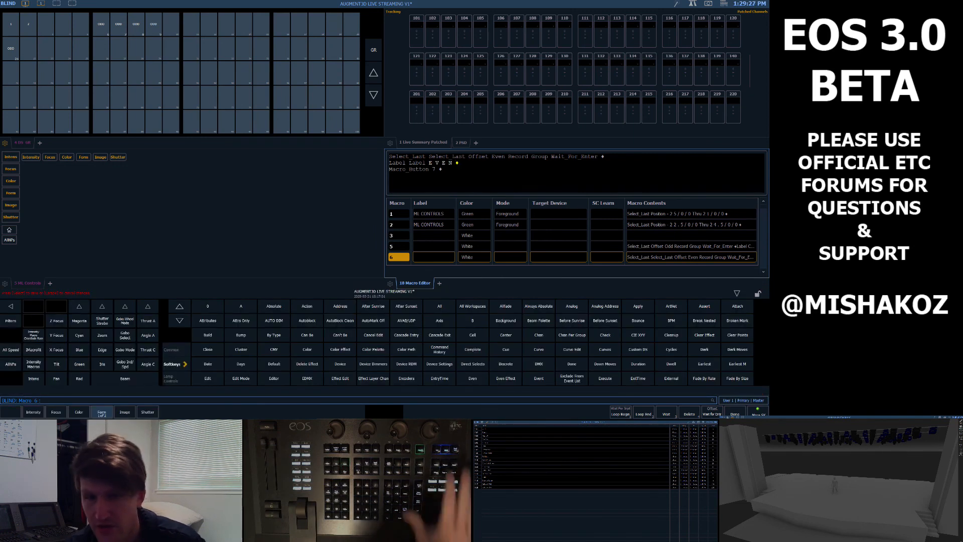
{"action": "key", "text": "End"}
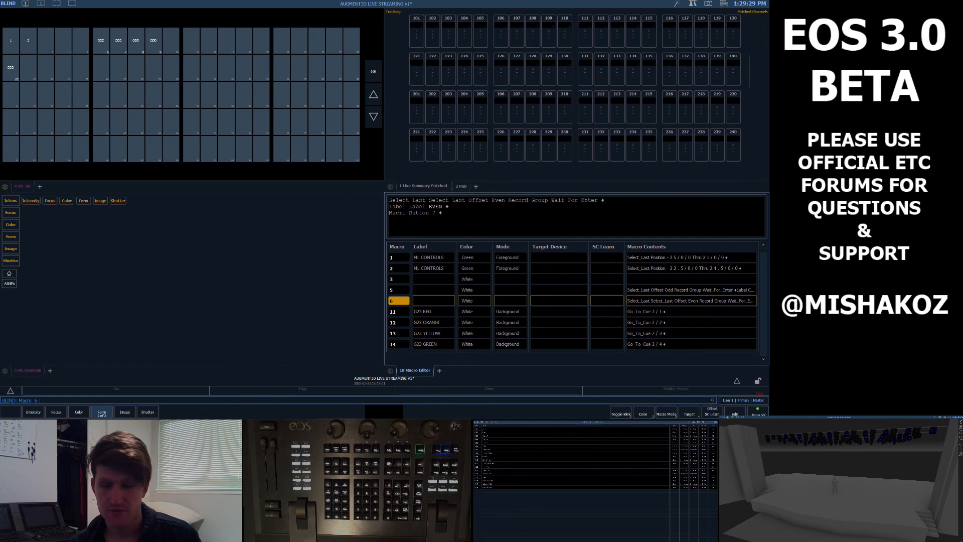
Step: Copy macro 6 to macro 7
{"action": "key", "text": "F6"}
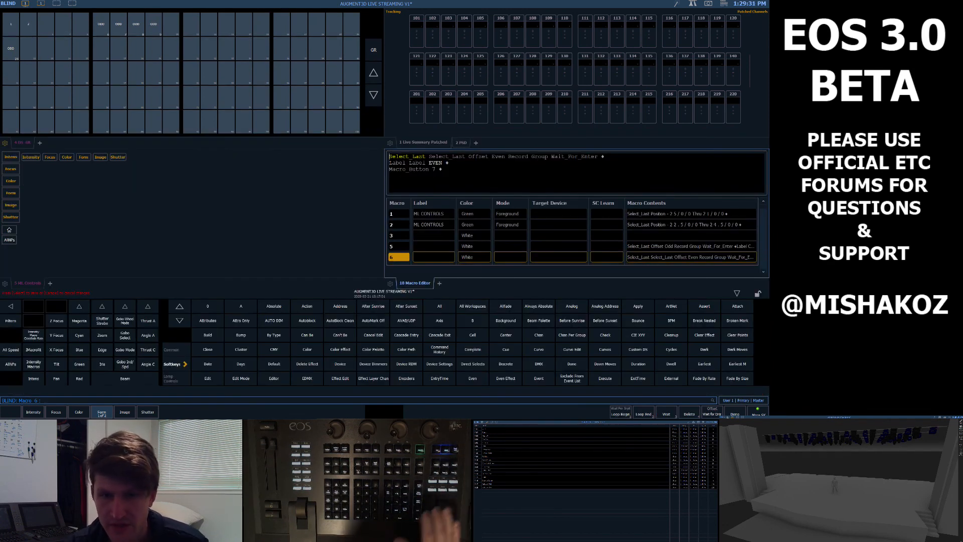
{"action": "key", "text": "End"}
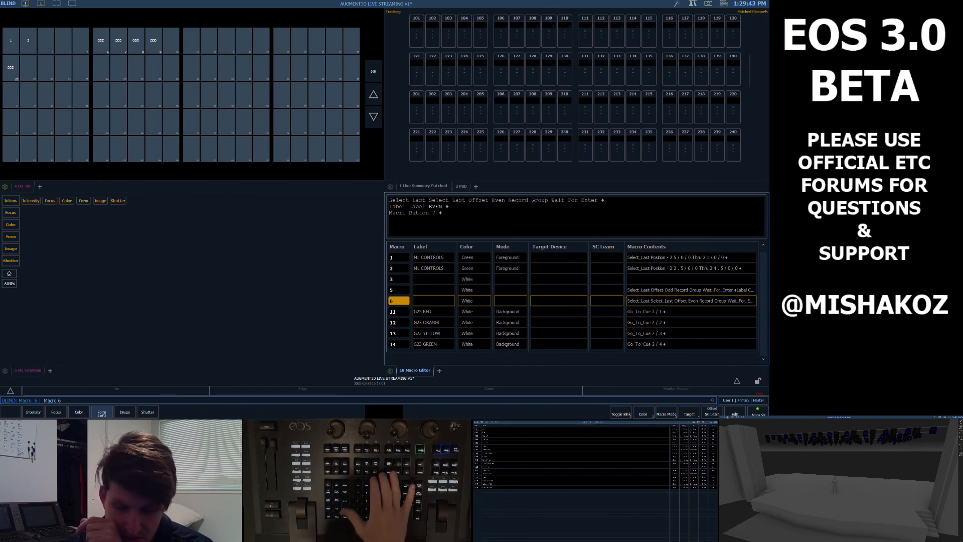
{"action": "type", "text": "cro 7"}
{"action": "key", "text": "Return"}
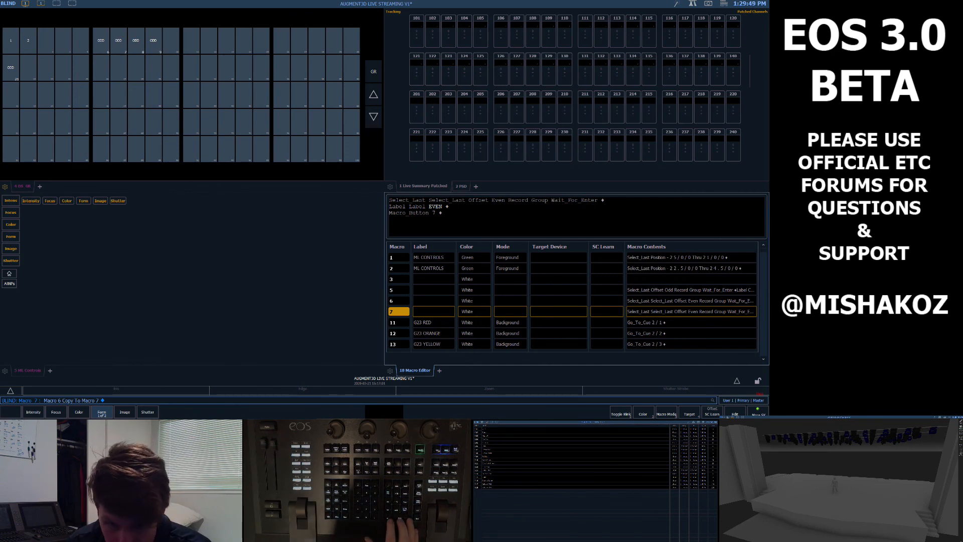
Step: Open macro 7's contents and examine its group recording and label lines without changing them
{"action": "key", "text": "F12"}
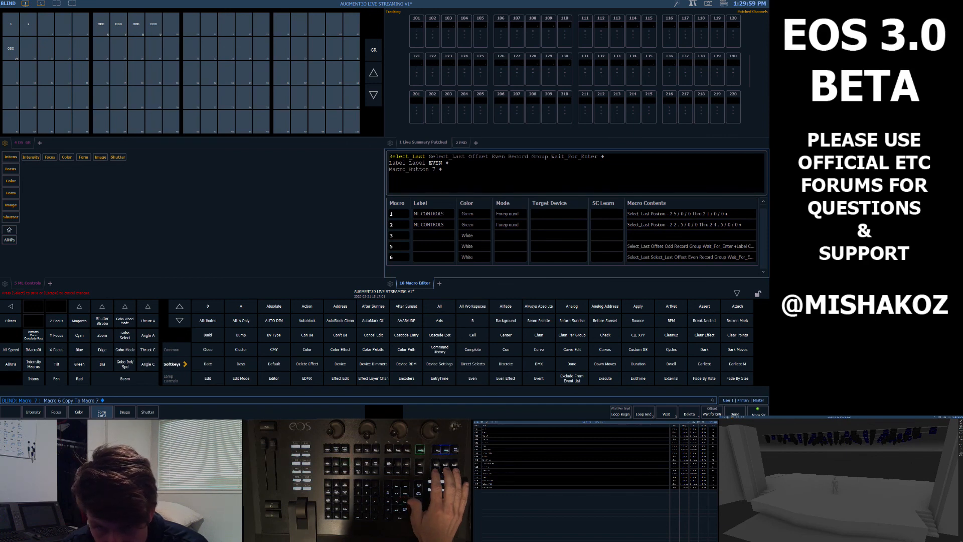
{"action": "key", "text": "Right"}
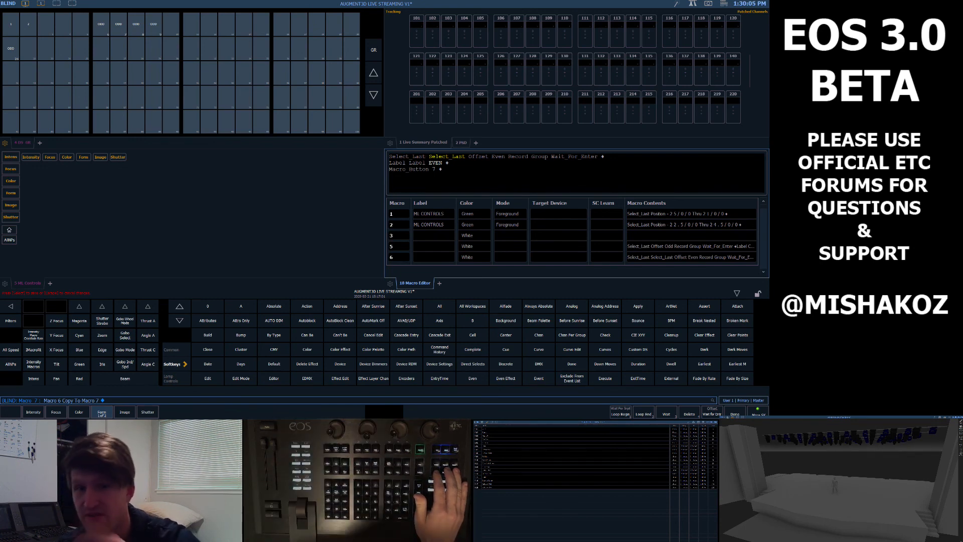
{"action": "key", "text": "Left"}
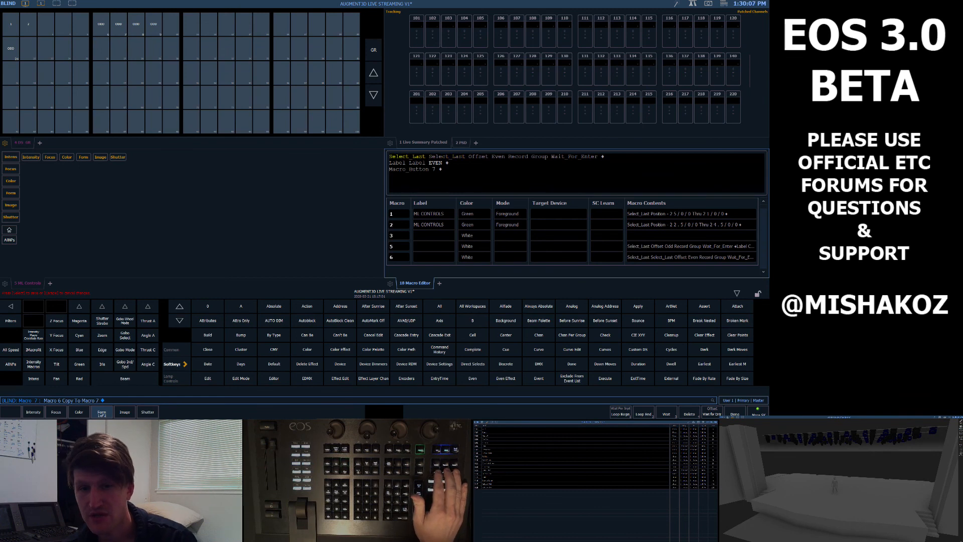
{"action": "key", "text": "Right"}
{"action": "key", "text": "Right"}
{"action": "key", "text": "Down"}
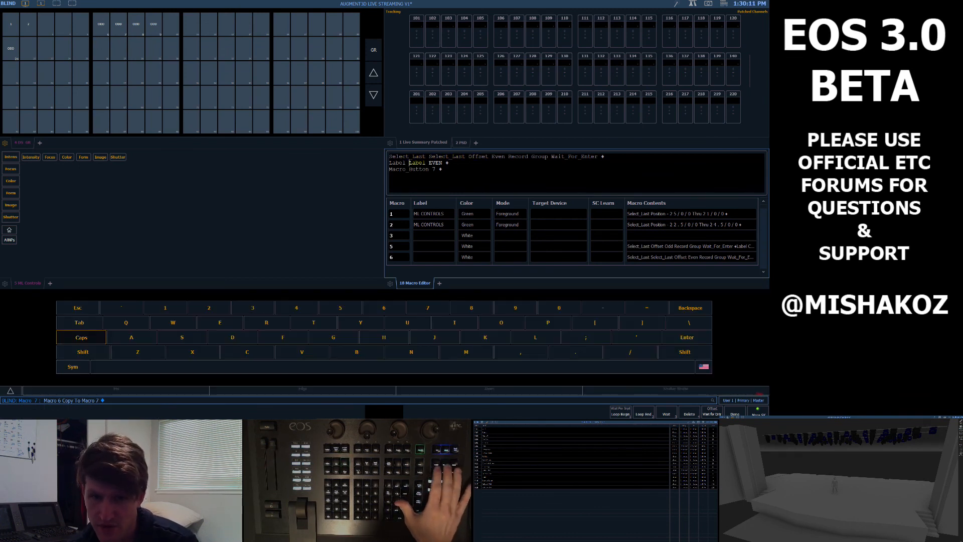
{"action": "key", "text": "Left"}
{"action": "key", "text": "Left"}
{"action": "key", "text": "Left"}
{"action": "key", "text": "Left"}
{"action": "key", "text": "Left"}
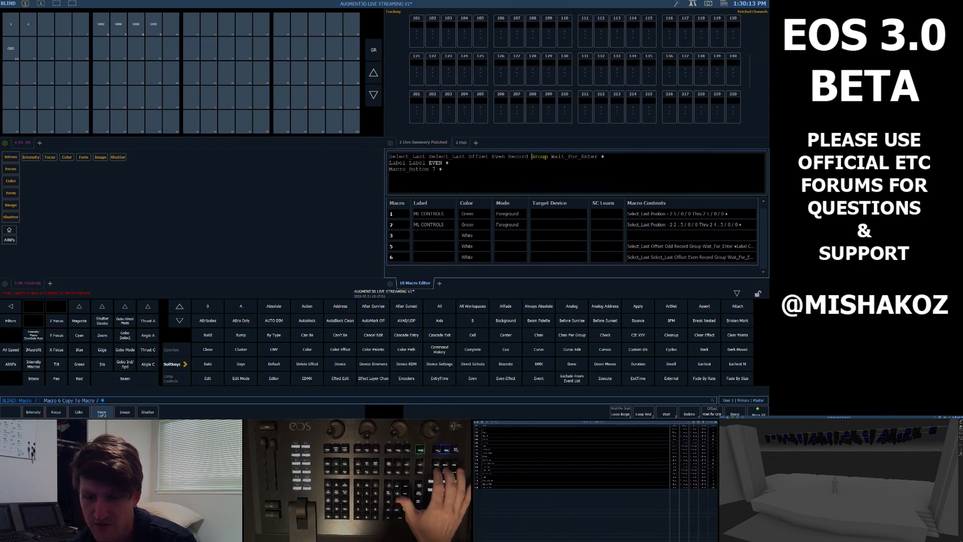
{"action": "key", "text": "F1"}
{"action": "key", "text": "F1"}
{"action": "key", "text": "Escape"}
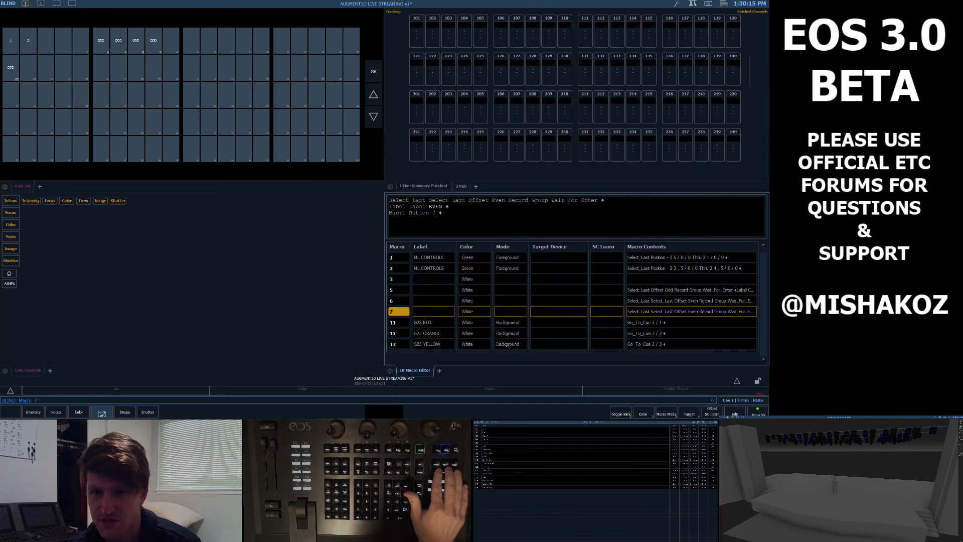
Step: Reopen macro 7's contents and examine the Select_Last, Offset, Even and Record commands in its first line
{"action": "key", "text": "F6"}
{"action": "key", "text": "Right"}
{"action": "key", "text": "Right"}
{"action": "key", "text": "Right"}
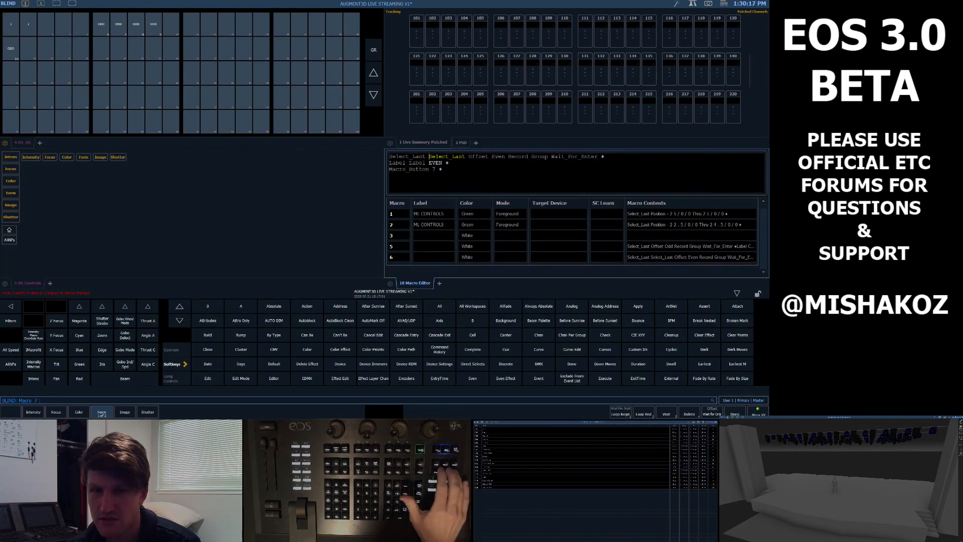
{"action": "key", "text": "Left"}
{"action": "key", "text": "Left"}
{"action": "key", "text": "Right"}
{"action": "key", "text": "Right"}
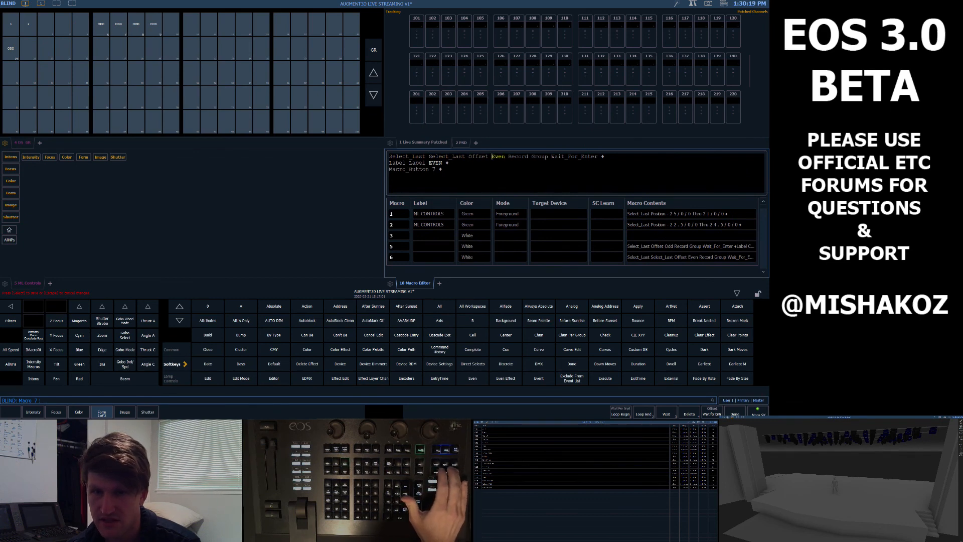
{"action": "key", "text": "Right"}
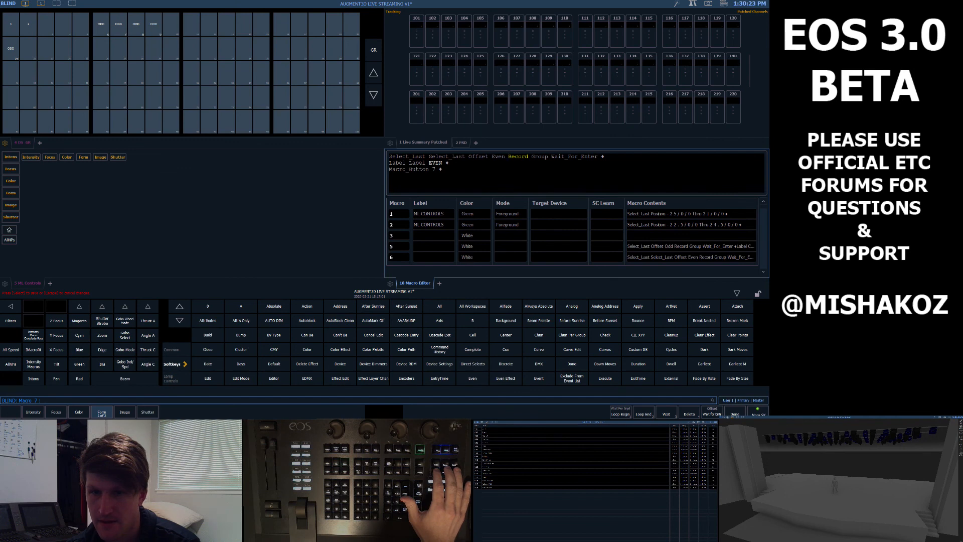
{"action": "key", "text": "Right"}
{"action": "key", "text": "Left"}
{"action": "key", "text": "Left"}
{"action": "key", "text": "Left"}
{"action": "key", "text": "Left"}
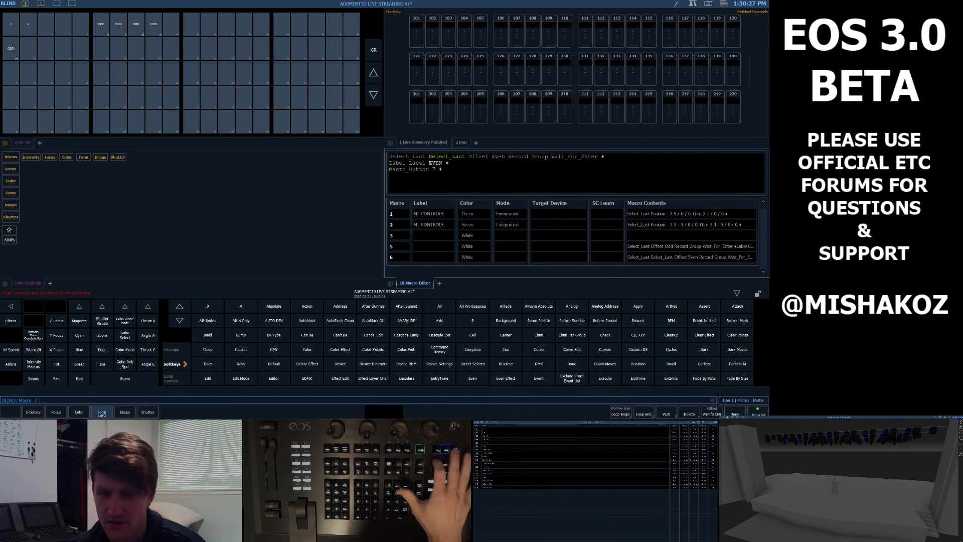
Step: Leave macro editing, reopen the Macros display in the empty frame, and return to Live
{"action": "key", "text": "F1"}
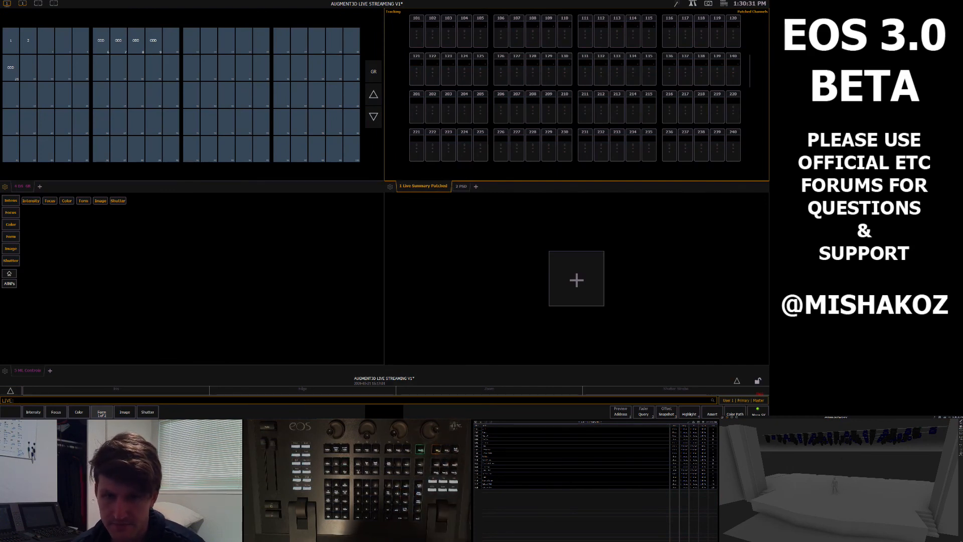
{"action": "left_click", "coordinate": [577, 279]}
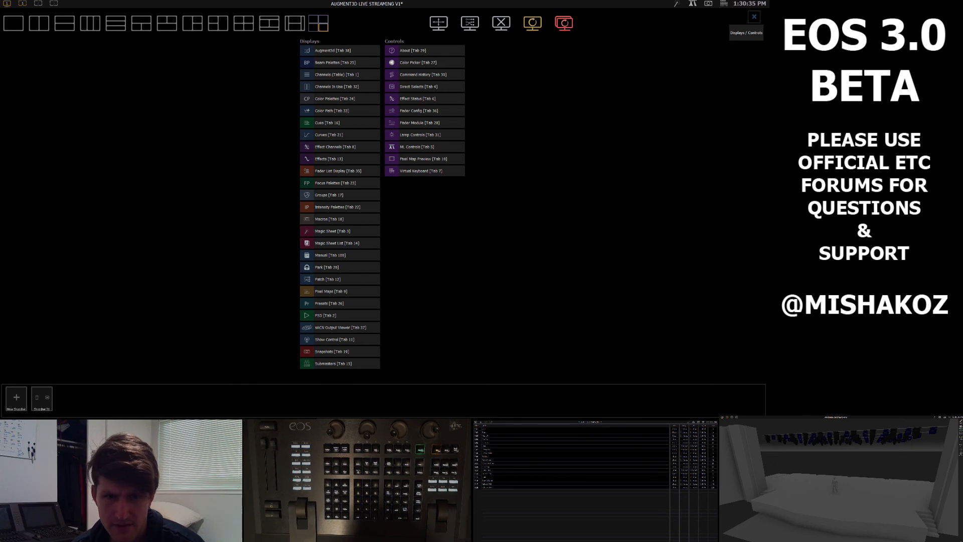
{"action": "left_click", "coordinate": [340, 219]}
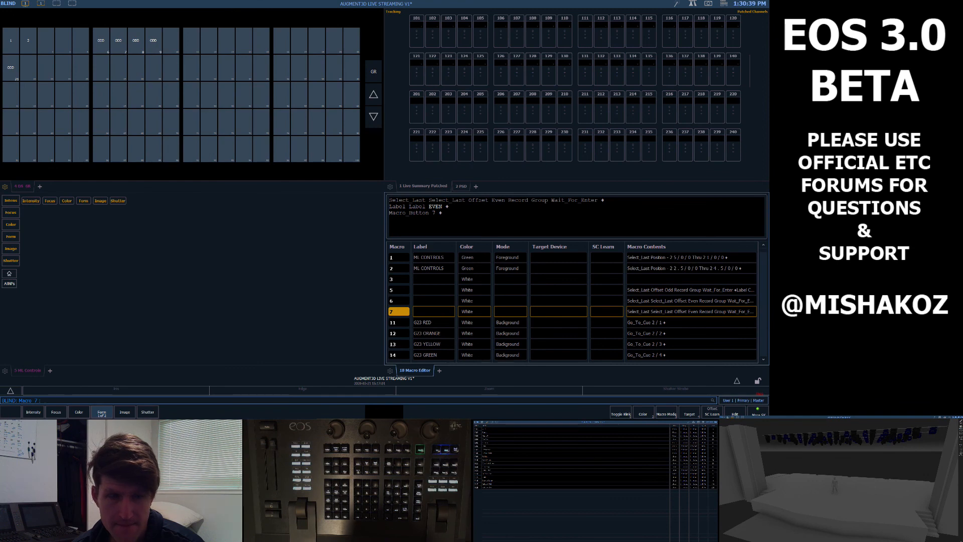
{"action": "key", "text": "F1"}
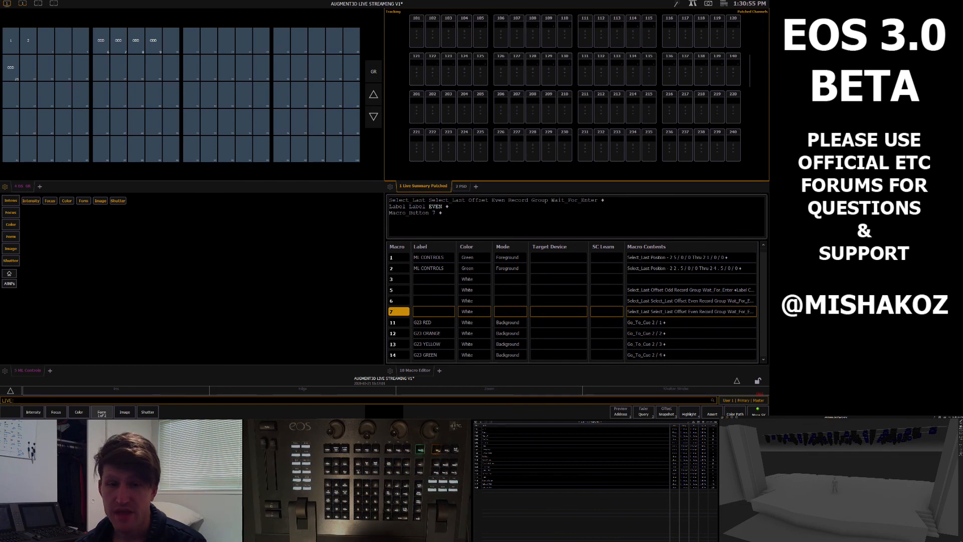
Step: Select group 1 with a Reverse offset to preview its channel order, and clear the command line
{"action": "type", "text": "g1"}
{"action": "key", "text": "Return"}
{"action": "key", "text": "F11"}
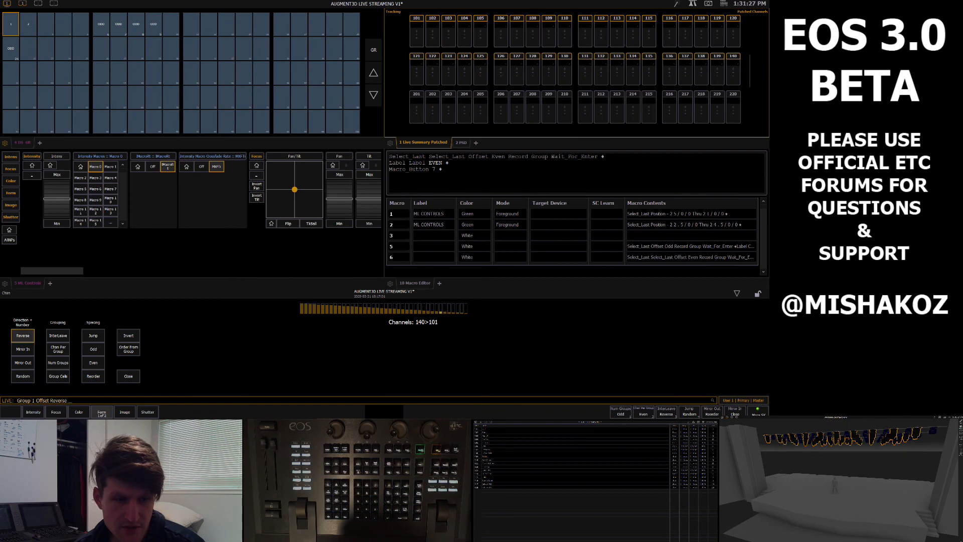
{"action": "key", "text": "shift+BackSpace"}
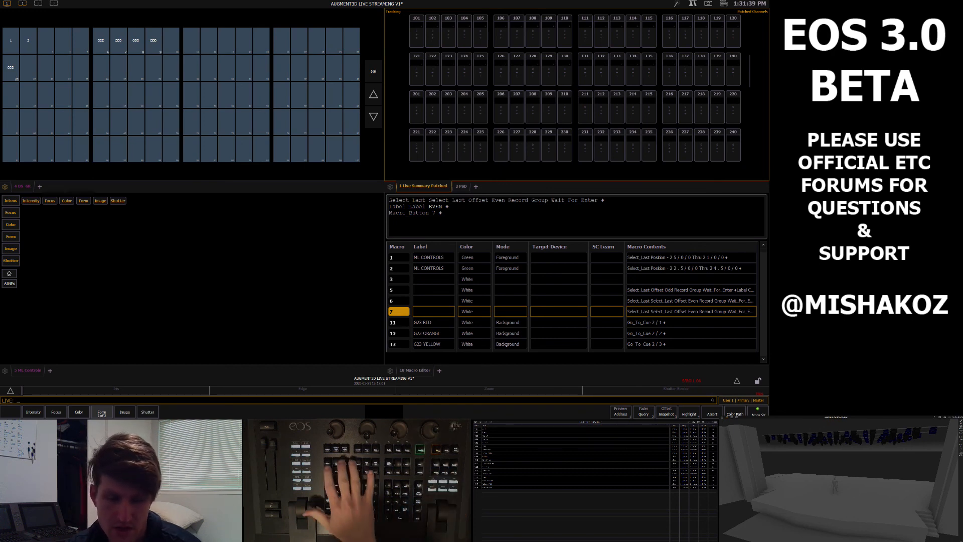
Step: Edit macro 7's first line, replacing the Even command with Reverse
{"action": "left_click", "coordinate": [415, 370]}
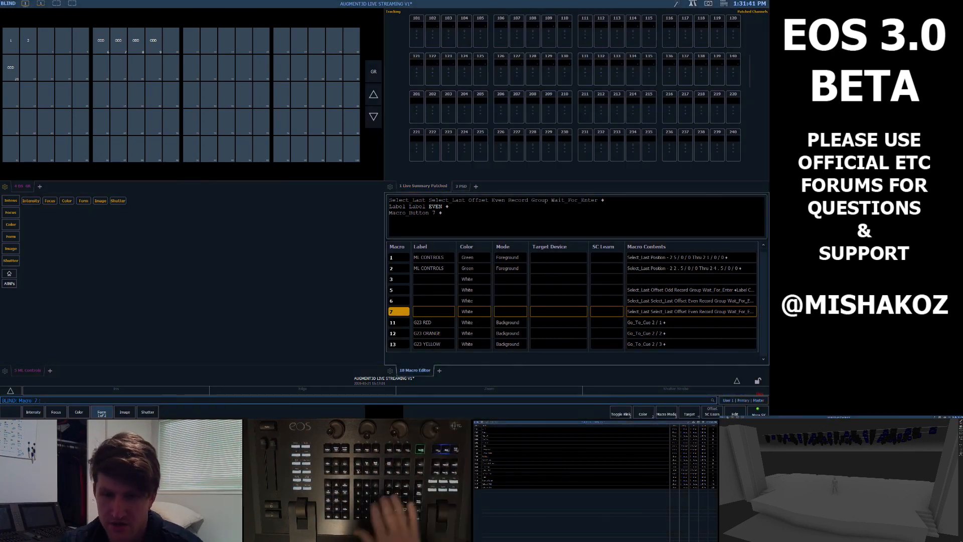
{"action": "key", "text": "F6"}
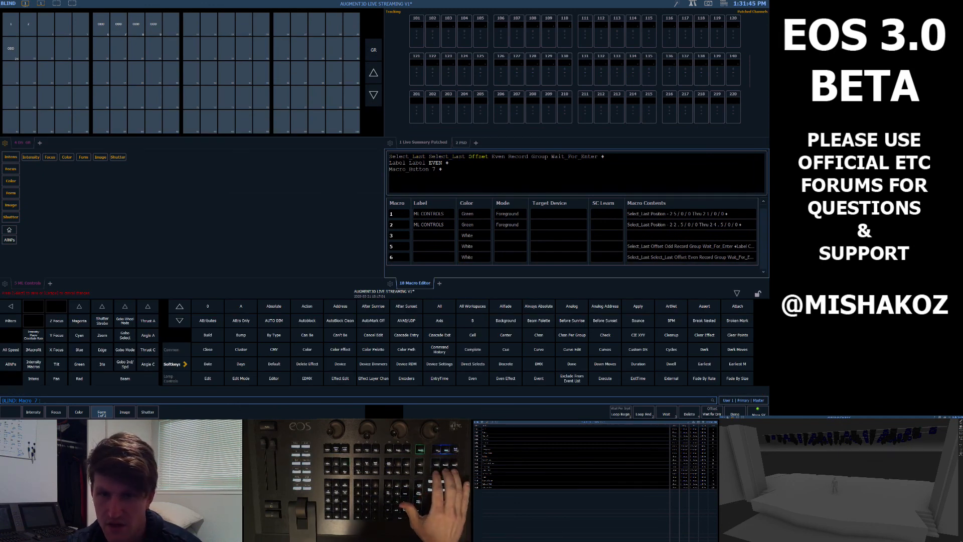
{"action": "left_click", "coordinate": [179, 321]}
{"action": "left_click", "coordinate": [179, 321]}
{"action": "left_click", "coordinate": [179, 306]}
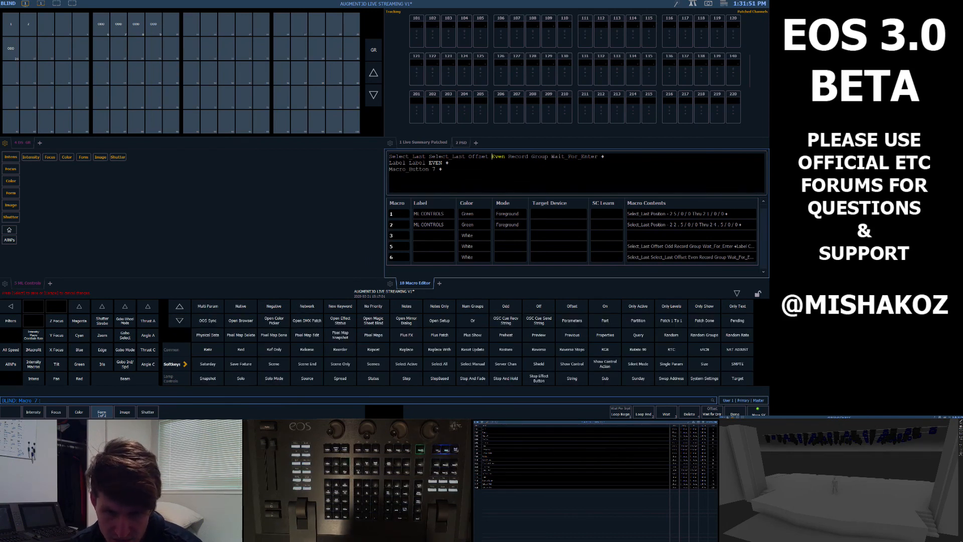
{"action": "left_click", "coordinate": [539, 349]}
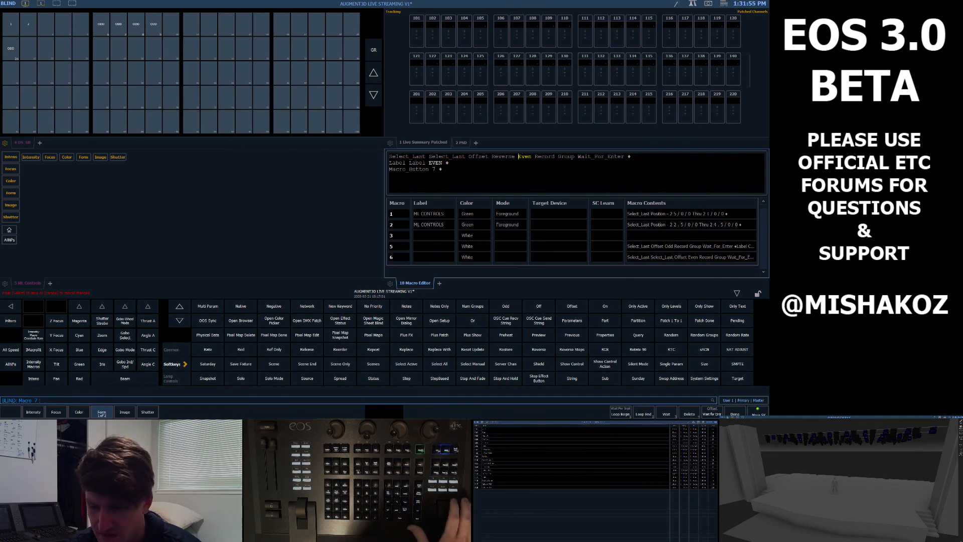
{"action": "key", "text": "BackSpace"}
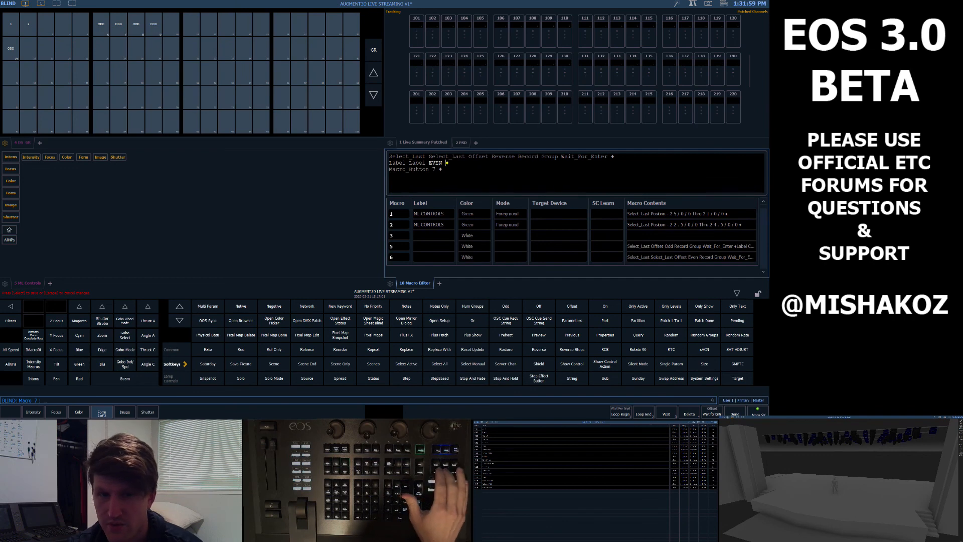
Step: Replace the EVEN text in macro 7's label line with REVERSE
{"action": "key", "text": "Down"}
{"action": "key", "text": "BackSpace"}
{"action": "key", "text": "BackSpace"}
{"action": "key", "text": "BackSpace"}
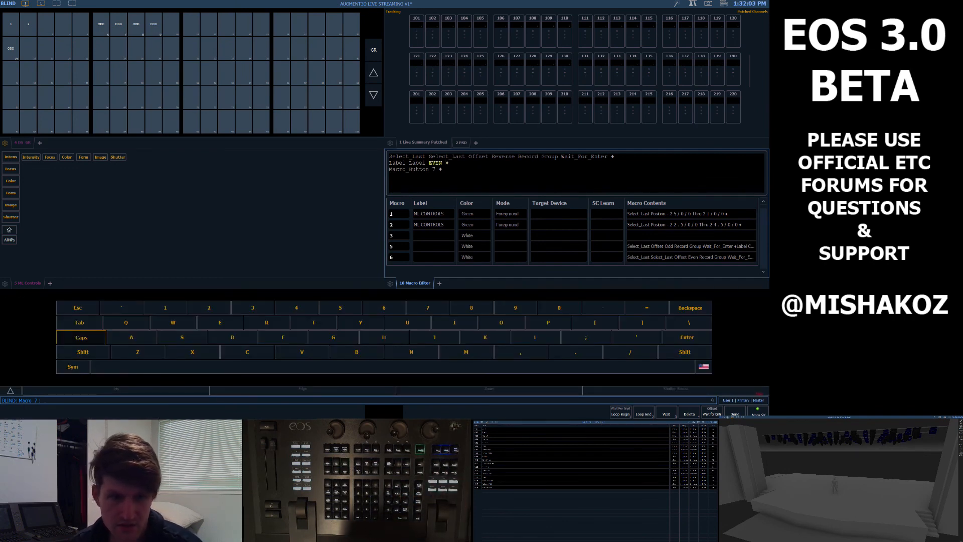
{"action": "type", "text": "VERSE"}
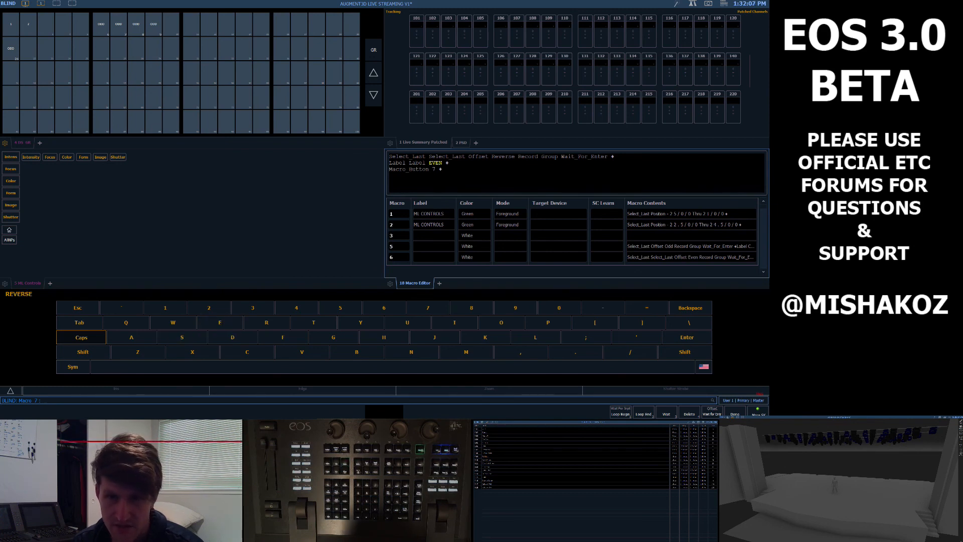
{"action": "key", "text": "Return"}
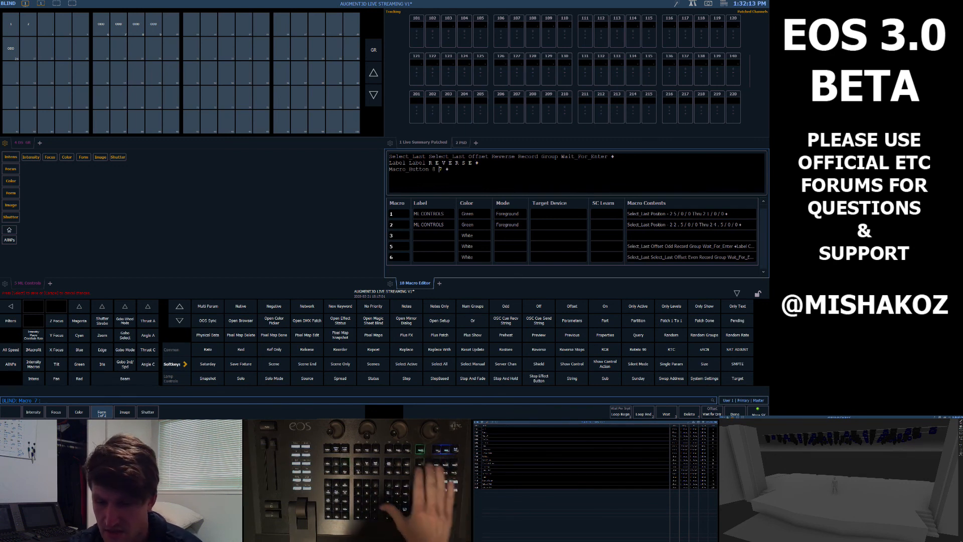
Step: Change macro 7's Macro_Button line to 8, finish editing, and copy macro 7 to macro 8
{"action": "type", "text": "8"}
{"action": "key", "text": "Delete"}
{"action": "key", "text": "End"}
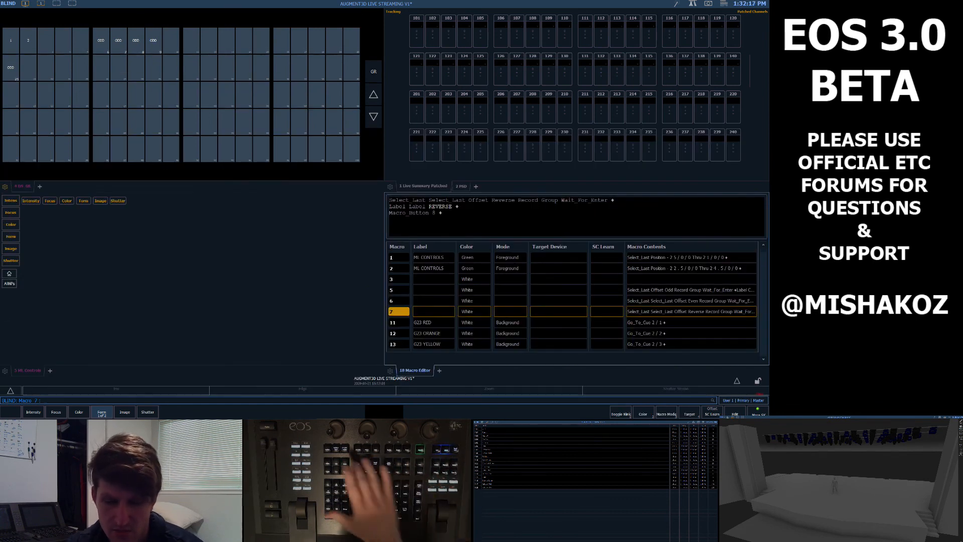
{"action": "type", "text": "cro 8"}
{"action": "key", "text": "Return"}
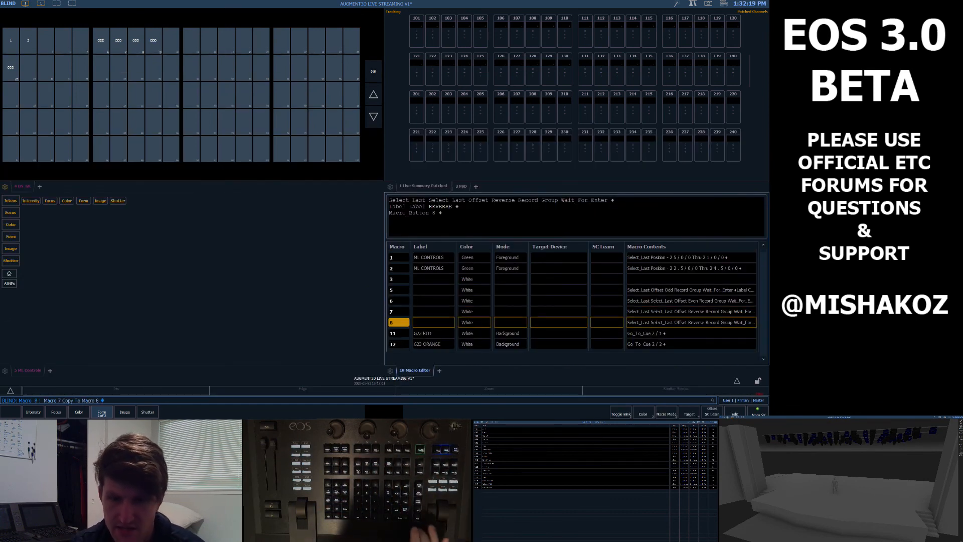
Step: Edit macro 8's first line, replacing the Reverse command with Mirror_In
{"action": "key", "text": "F12"}
{"action": "key", "text": "Right"}
{"action": "key", "text": "Right"}
{"action": "key", "text": "Right"}
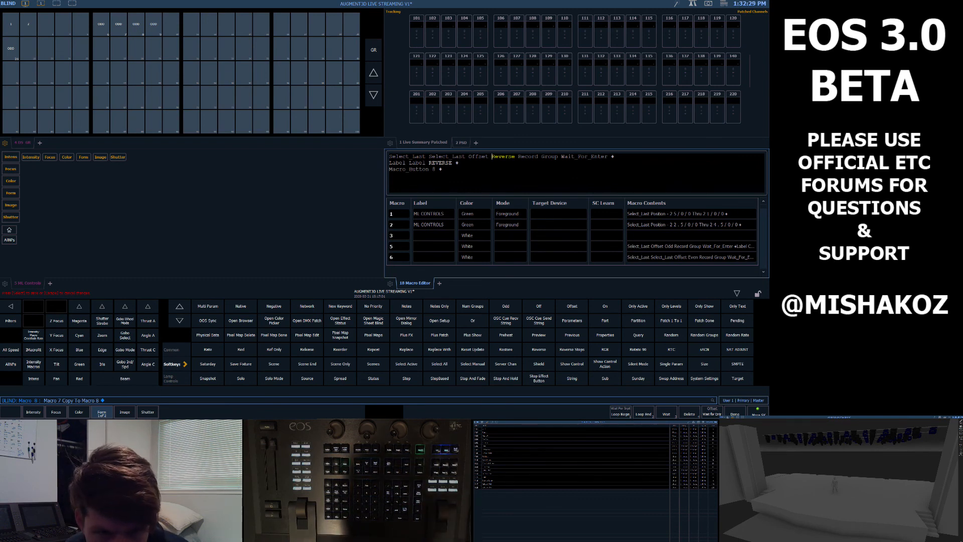
{"action": "left_click", "coordinate": [180, 306]}
{"action": "left_click", "coordinate": [572, 379]}
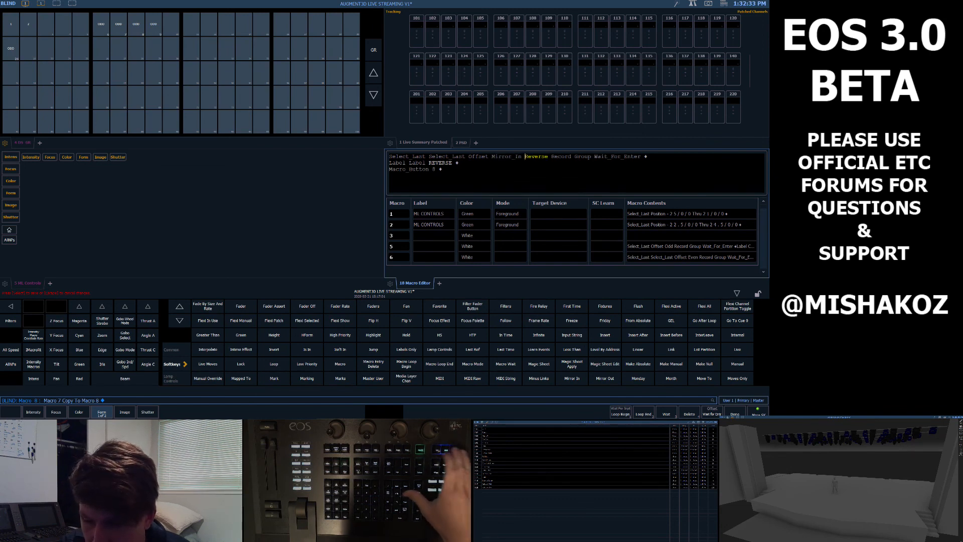
{"action": "key", "text": "Delete"}
Step: Replace the REVERSE text in macro 8's label line with MIRROR IN
{"action": "key", "text": "Down"}
{"action": "key", "text": "Left"}
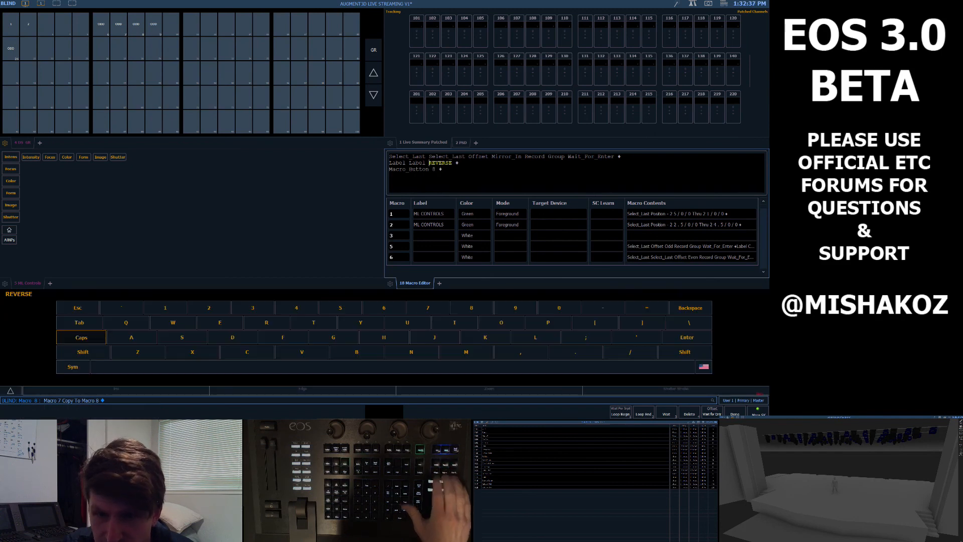
{"action": "key", "text": "BackSpace"}
{"action": "key", "text": "BackSpace"}
{"action": "key", "text": "BackSpace"}
{"action": "key", "text": "BackSpace"}
{"action": "key", "text": "BackSpace"}
{"action": "key", "text": "BackSpace"}
{"action": "key", "text": "BackSpace"}
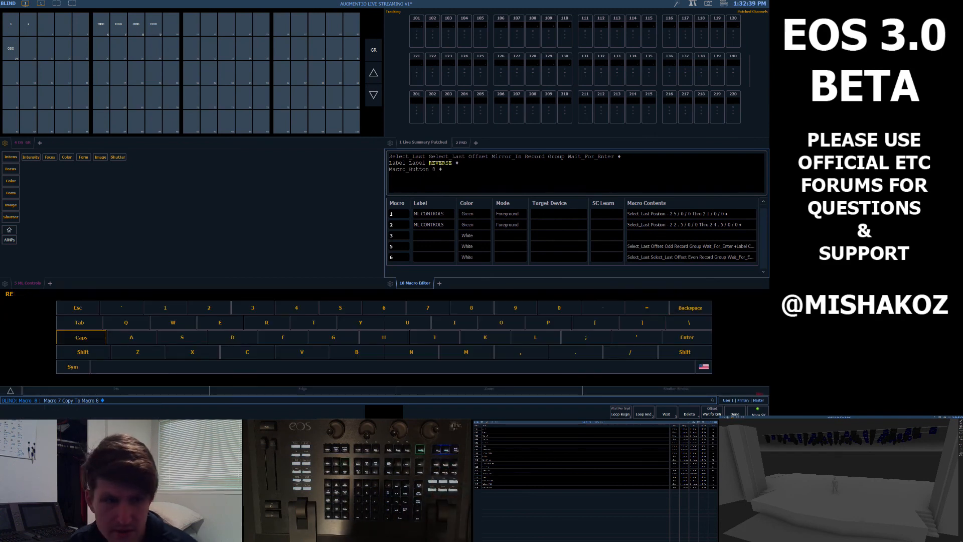
{"action": "type", "text": "M "}
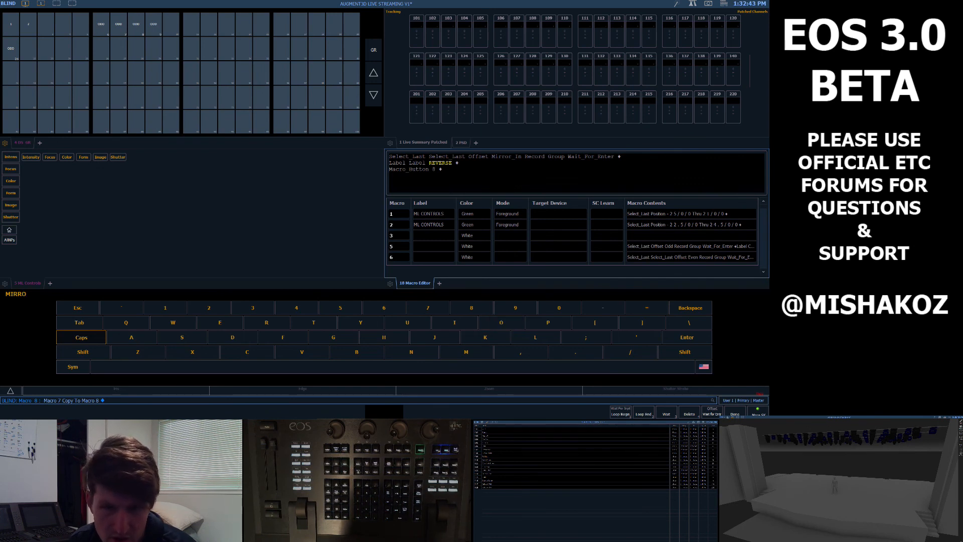
{"action": "type", "text": "I R R O R  I N"}
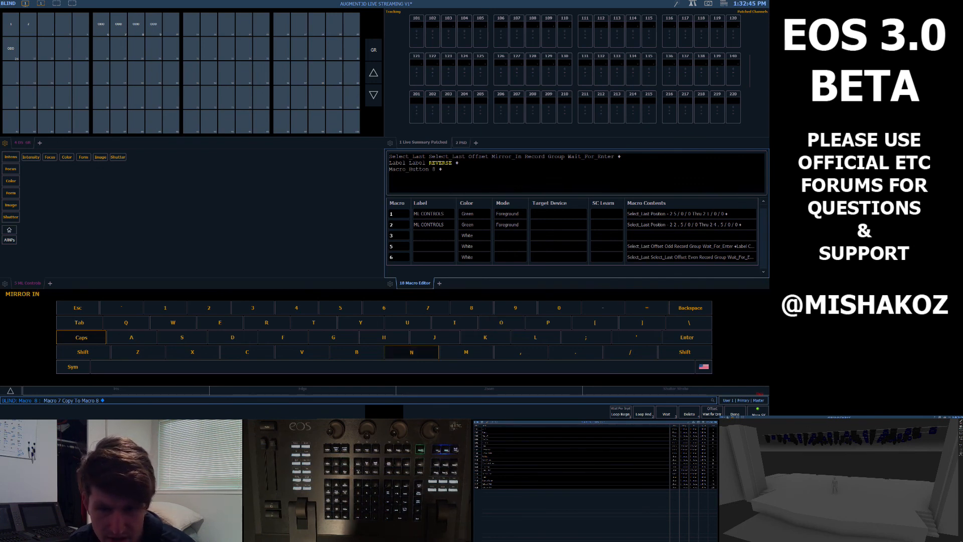
{"action": "key", "text": "Return"}
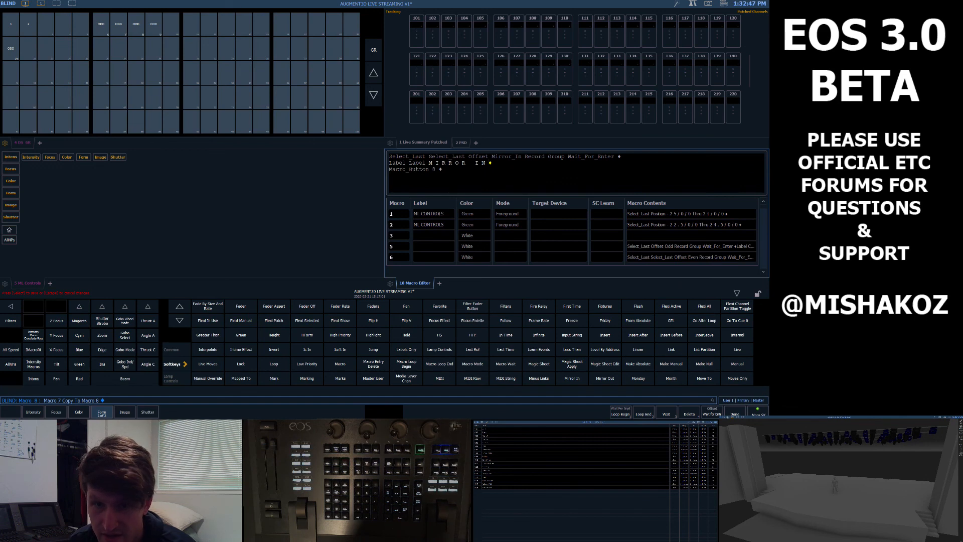
Step: Change macro 8's Macro_Button line to 9 and finish editing the macro
{"action": "key", "text": "Right"}
{"action": "key", "text": "Right"}
{"action": "type", "text": "9"}
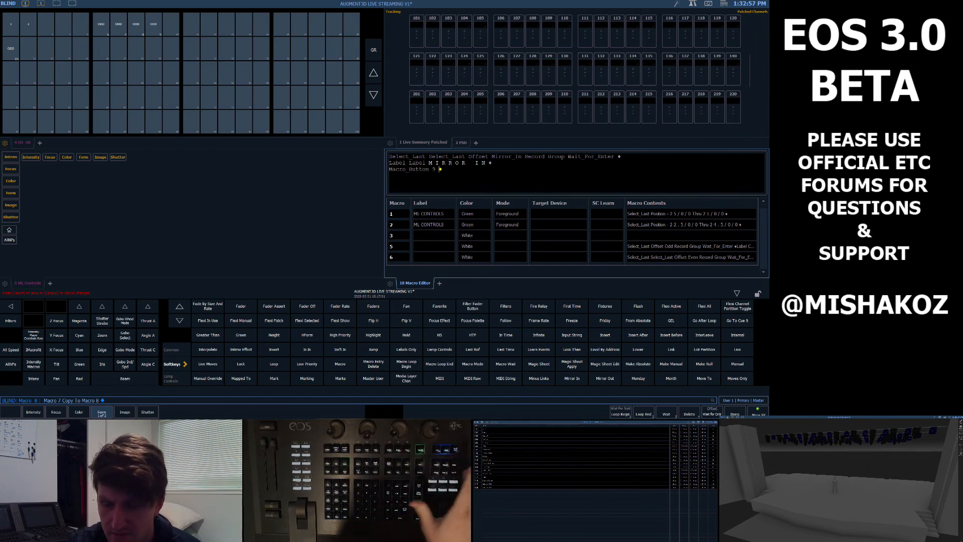
{"action": "key", "text": "Delete"}
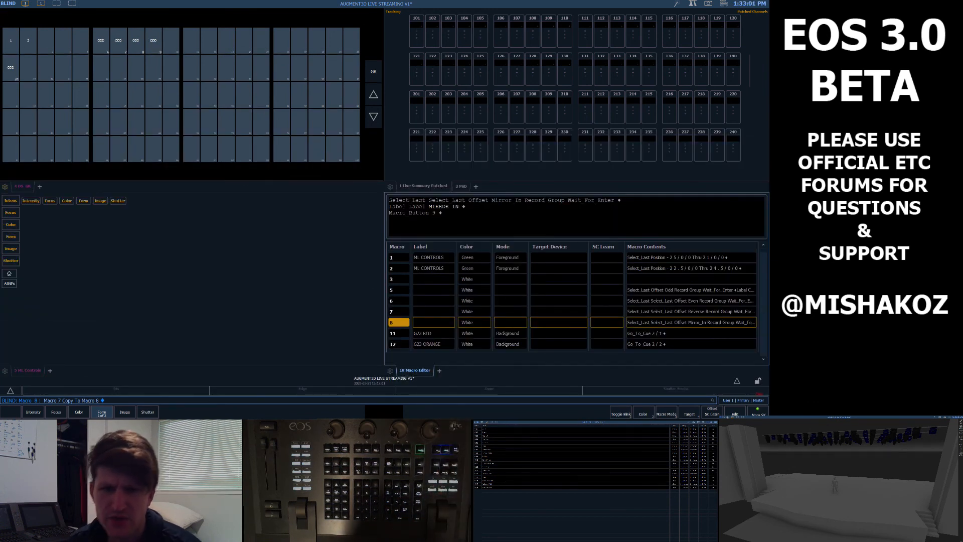
Step: Return to Live, select group 1 and run macro 5 to start the chain of group-recording macros
{"action": "key", "text": "F1"}
{"action": "type", "text": "g1"}
{"action": "key", "text": "Return"}
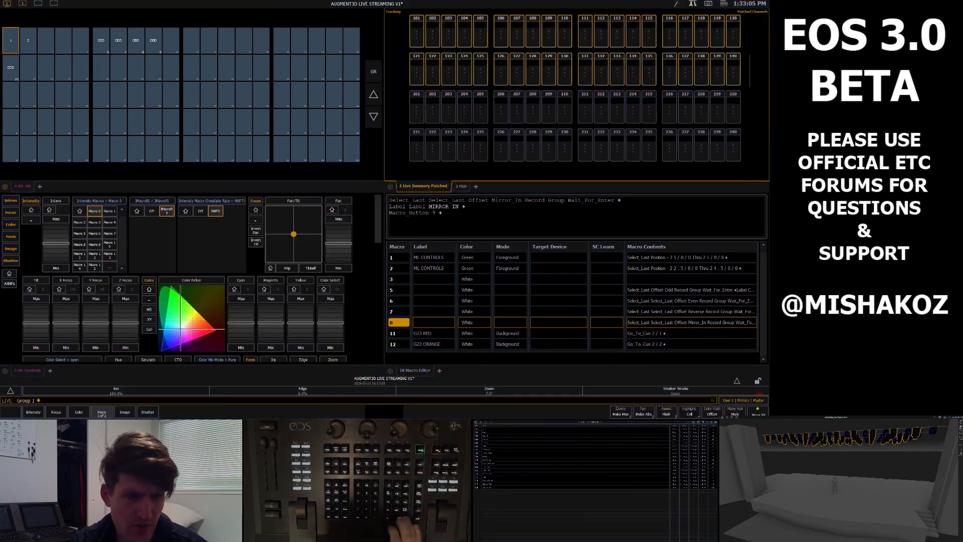
{"action": "type", "text": "m8"}
{"action": "key", "text": "Return"}
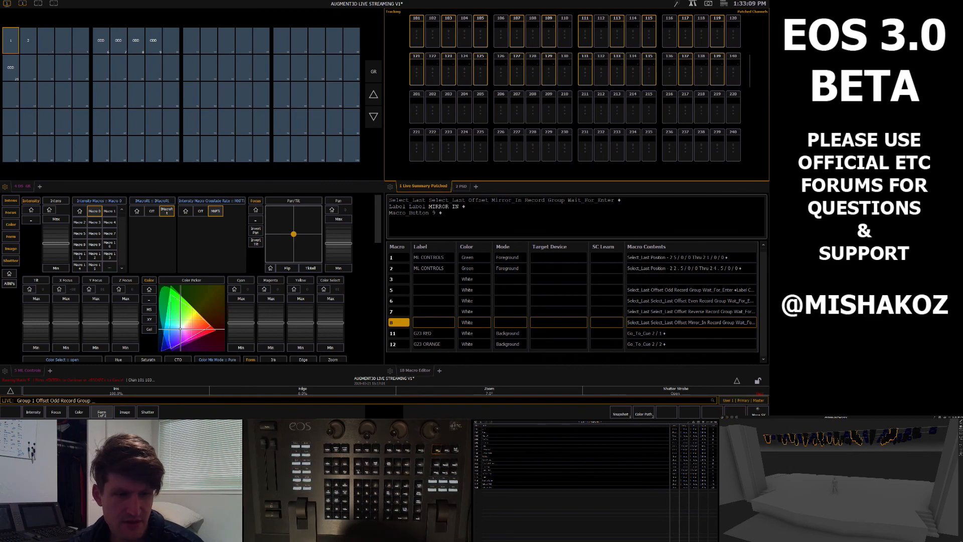
{"action": "key", "text": "Return"}
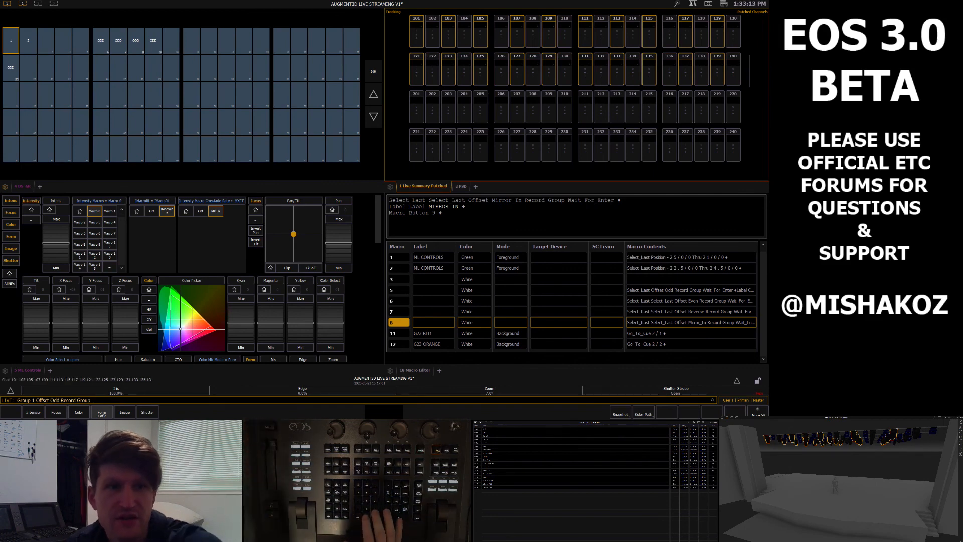
Step: Supply group numbers 11, 12, 13 and 14 to record the odd, even, reverse and mirror-in groups
{"action": "type", "text": "11"}
{"action": "key", "text": "Return"}
{"action": "type", "text": "12"}
{"action": "key", "text": "Return"}
{"action": "type", "text": "13"}
{"action": "key", "text": "Return"}
{"action": "type", "text": "14"}
{"action": "key", "text": "Return"}
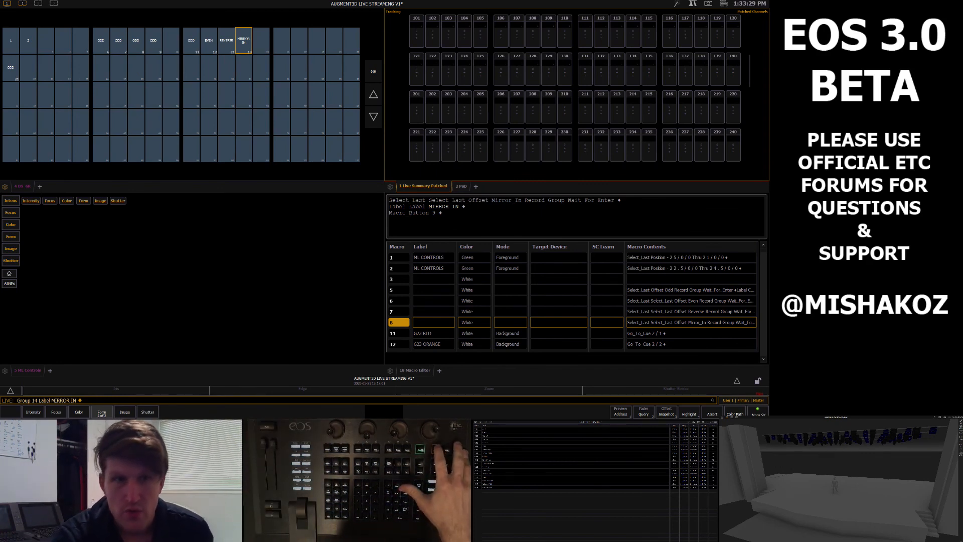
Step: Select group 14 and step through its mirrored channel pairs to check their order
{"action": "type", "text": "g14"}
{"action": "key", "text": "Return"}
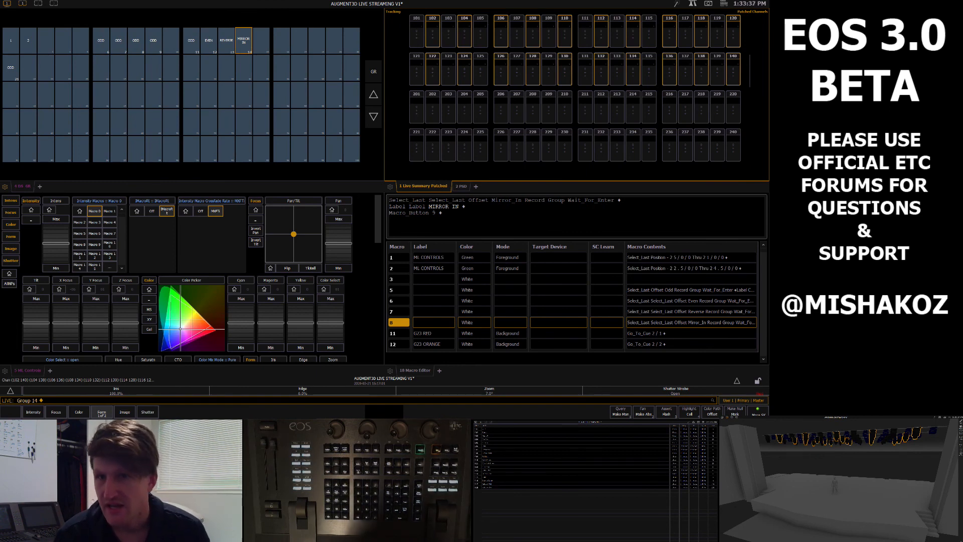
{"action": "key", "text": "Page_Down"}
{"action": "key", "text": "Page_Down"}
{"action": "key", "text": "Page_Down"}
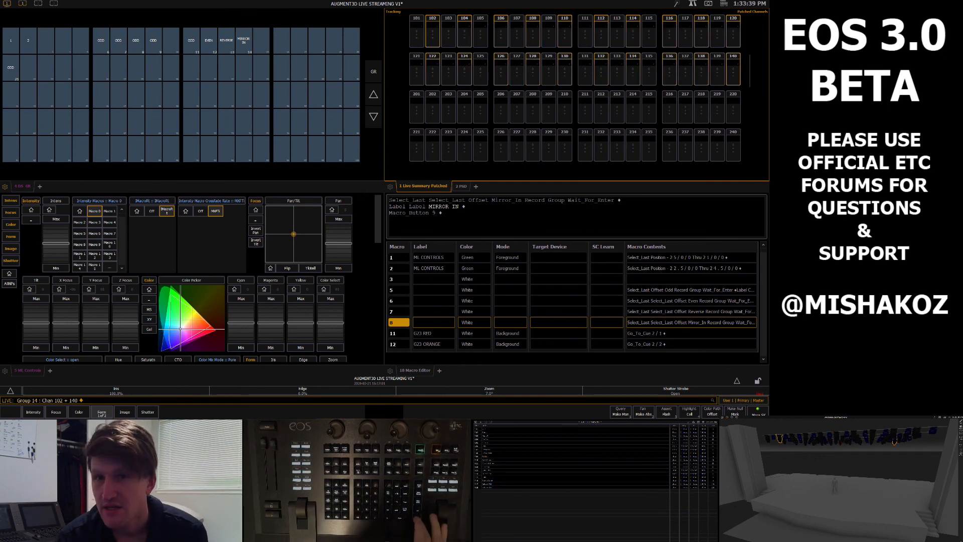
{"action": "key", "text": "Page_Down"}
{"action": "key", "text": "Page_Down"}
{"action": "key", "text": "Page_Down"}
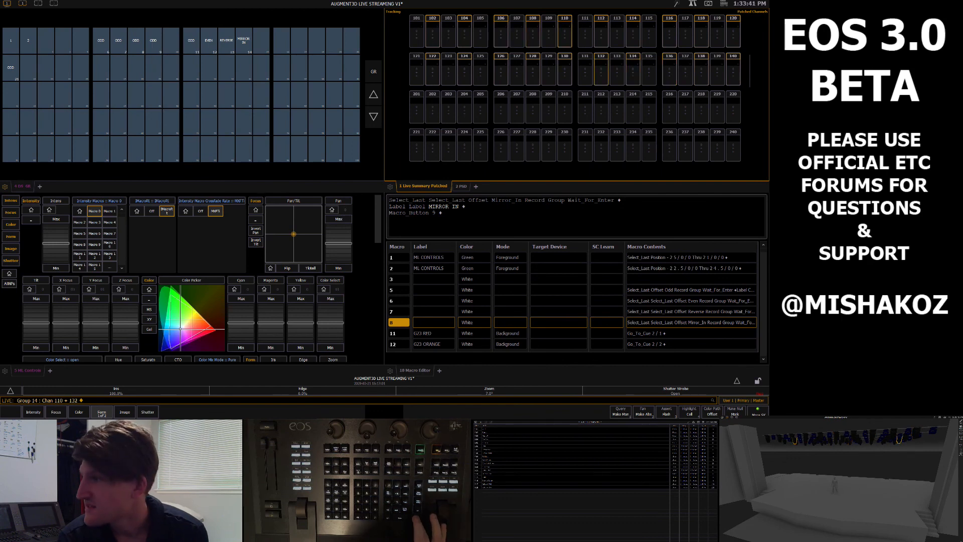
{"action": "key", "text": "Page_Down"}
{"action": "key", "text": "Page_Down"}
{"action": "key", "text": "Page_Down"}
{"action": "key", "text": "Page_Down"}
{"action": "key", "text": "Page_Down"}
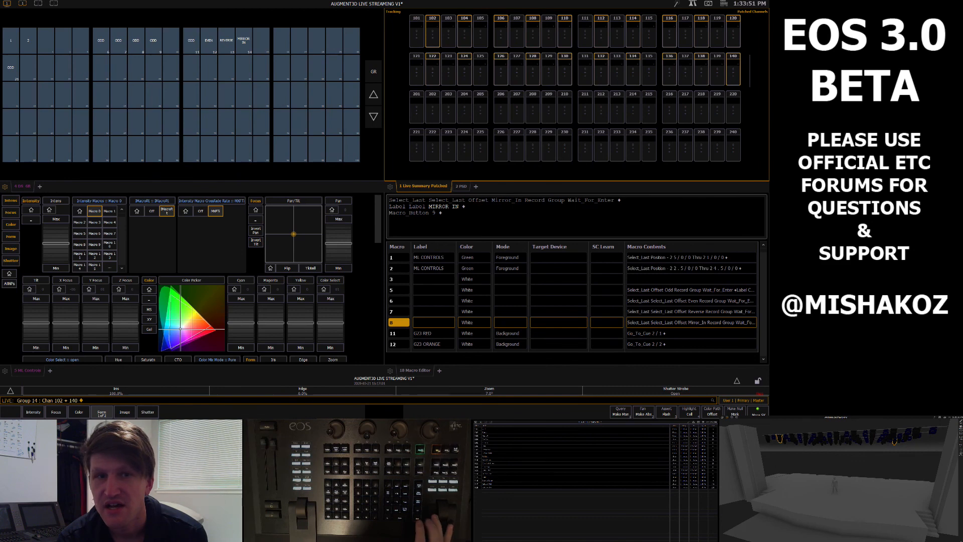
{"action": "key", "text": "Page_Down"}
{"action": "key", "text": "Page_Down"}
{"action": "key", "text": "Page_Down"}
{"action": "key", "text": "Page_Down"}
{"action": "key", "text": "Page_Down"}
{"action": "key", "text": "Page_Down"}
{"action": "key", "text": "Page_Down"}
{"action": "key", "text": "Page_Down"}
{"action": "key", "text": "Page_Down"}
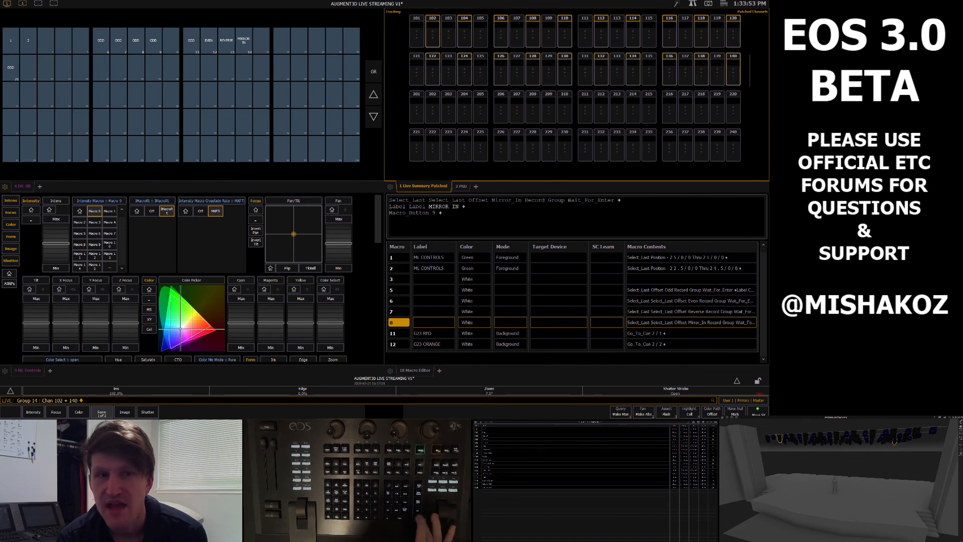
Step: Select group 13 and step through its channels one by one to check the reverse order, and clear the selection
{"action": "type", "text": "g13"}
{"action": "key", "text": "Return"}
{"action": "key", "text": "Page_Down"}
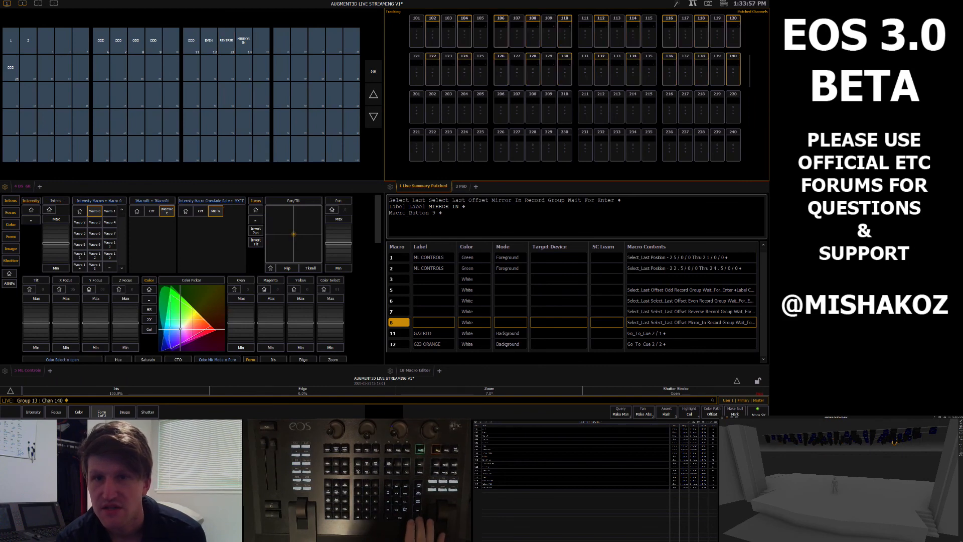
{"action": "key", "text": "Page_Down"}
{"action": "key", "text": "Page_Down"}
{"action": "key", "text": "Page_Down"}
{"action": "key", "text": "Page_Down"}
{"action": "key", "text": "Page_Down"}
{"action": "key", "text": "Page_Down"}
{"action": "key", "text": "Page_Down"}
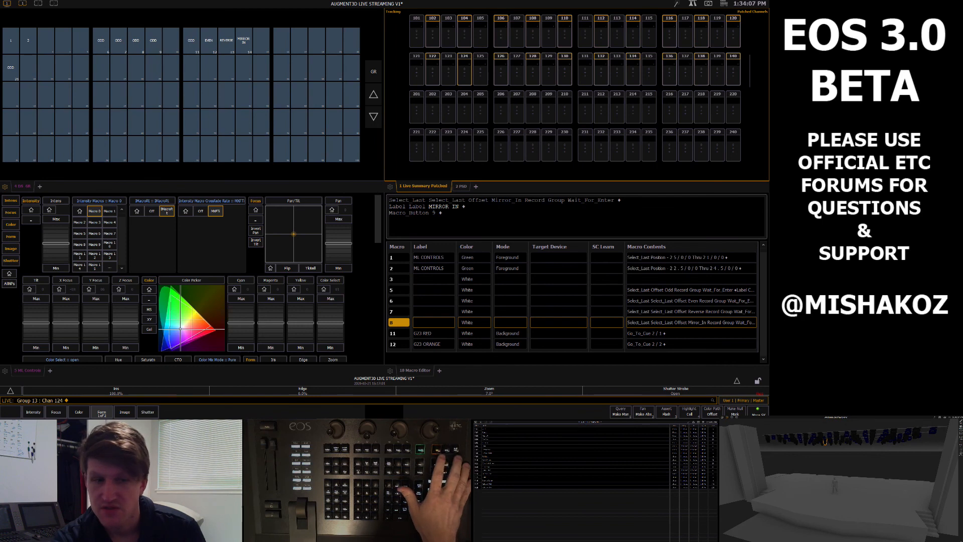
{"action": "key", "text": "BackSpace"}
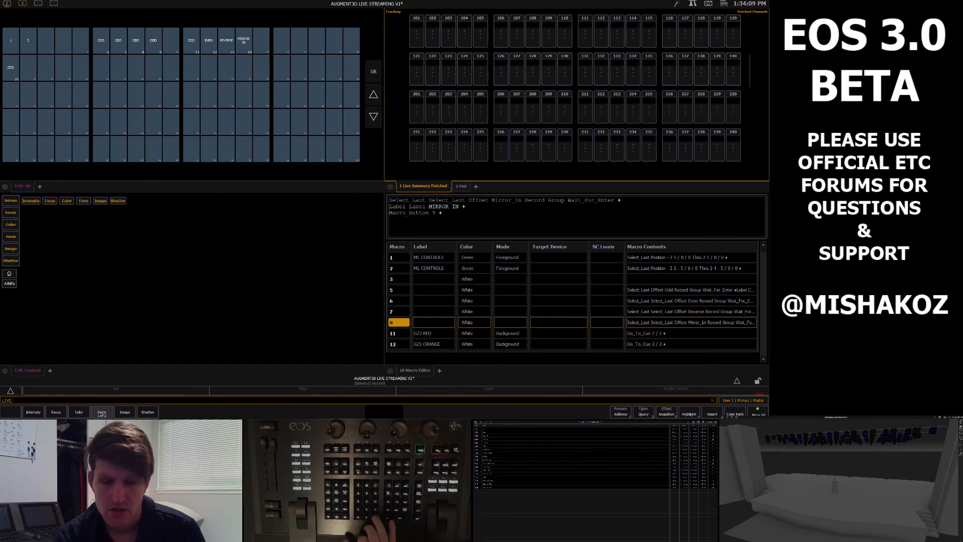
Step: Edit macro 7 by adding one more Select_Last at the start of its first line
{"action": "key", "text": "m"}
{"action": "key", "text": "m"}
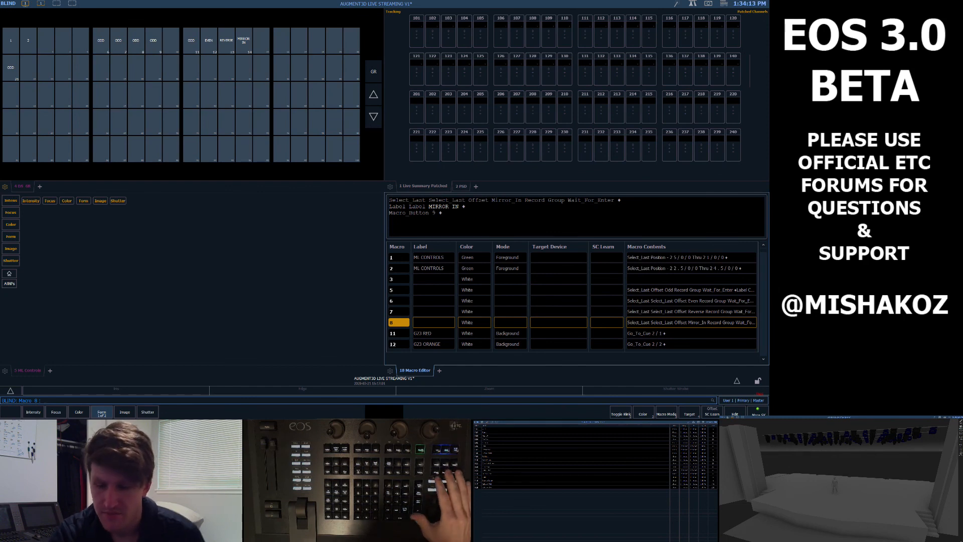
{"action": "key", "text": "Page_Up"}
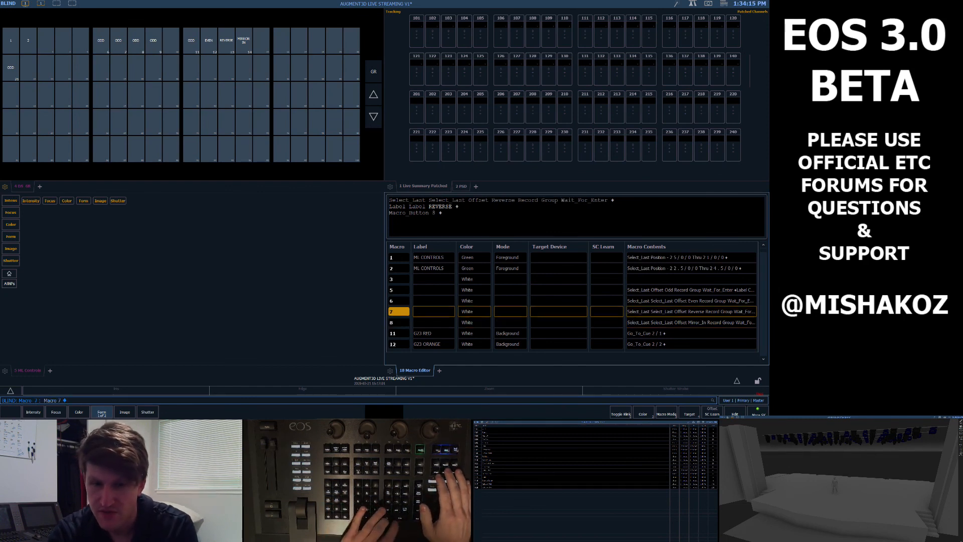
{"action": "key", "text": "F6"}
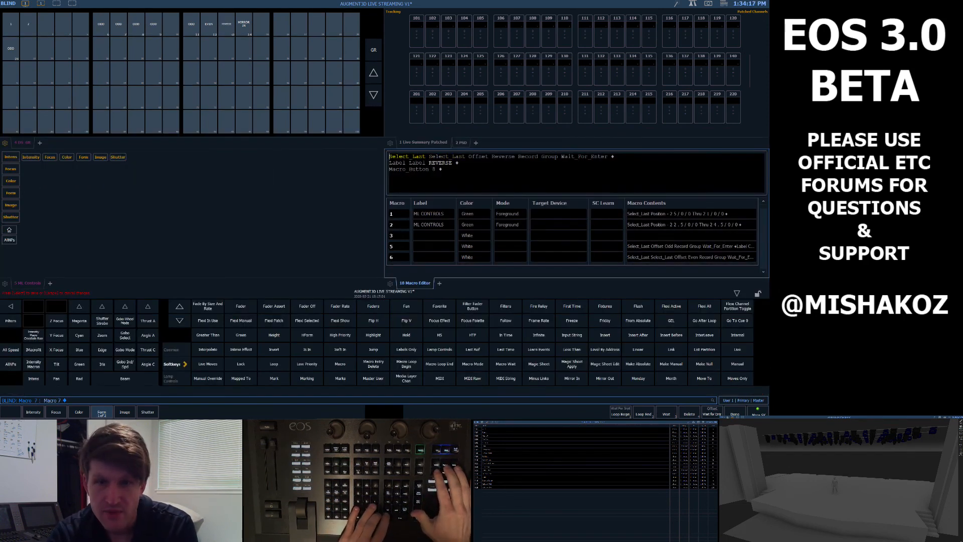
{"action": "key", "text": "ctrl+l"}
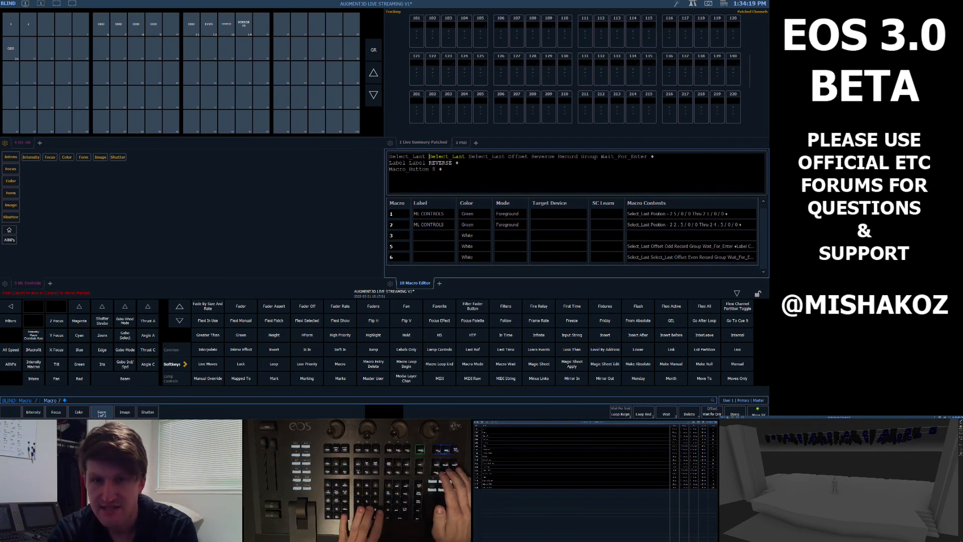
{"action": "key", "text": "Insert"}
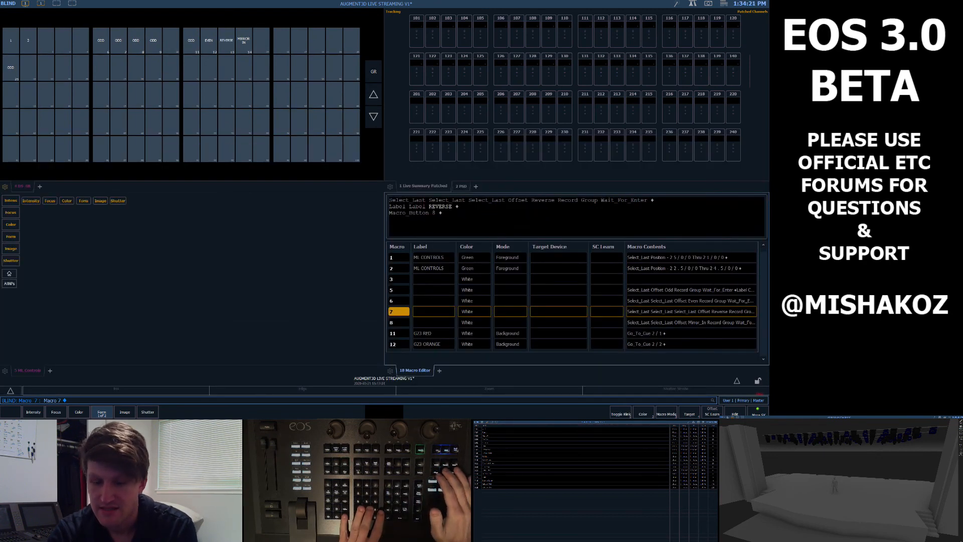
Step: Add two more Select_Last commands at the start of macro 8's first line and return to Live
{"action": "key", "text": "Down"}
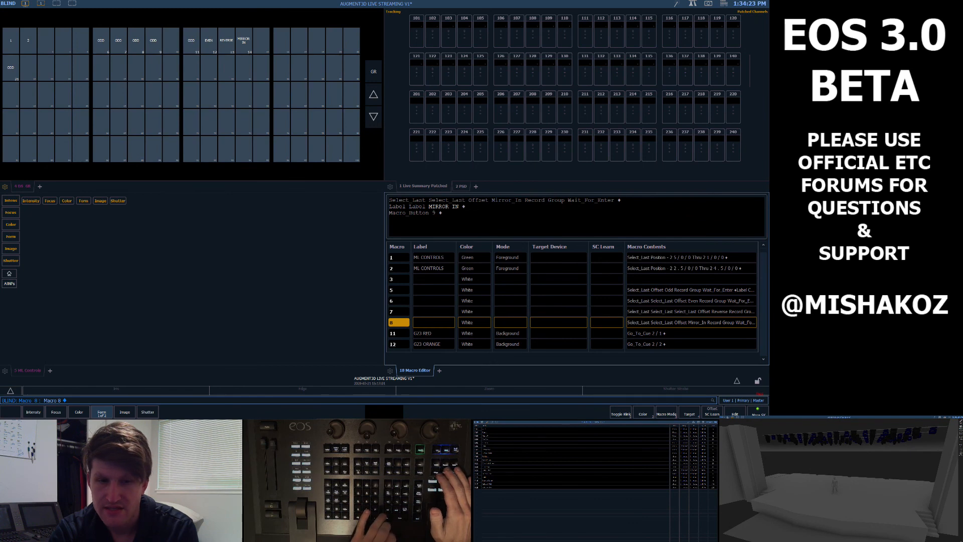
{"action": "key", "text": "F12"}
{"action": "key", "text": "ctrl+l"}
{"action": "key", "text": "ctrl+l"}
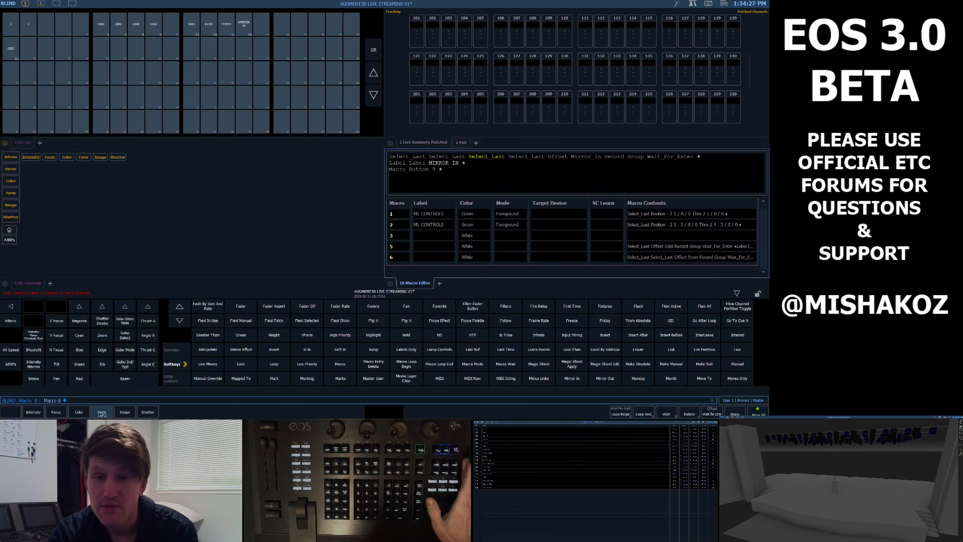
{"action": "key", "text": "Insert"}
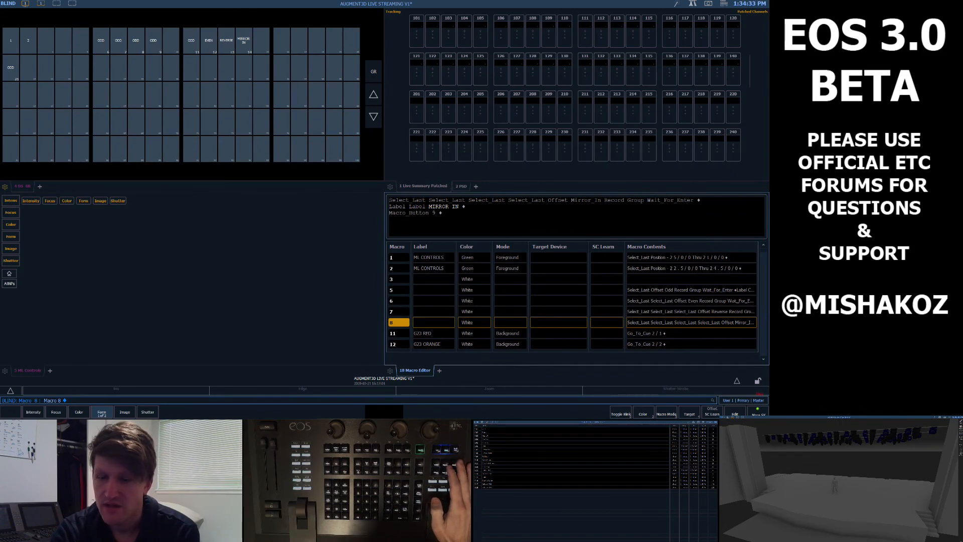
{"action": "key", "text": "F1"}
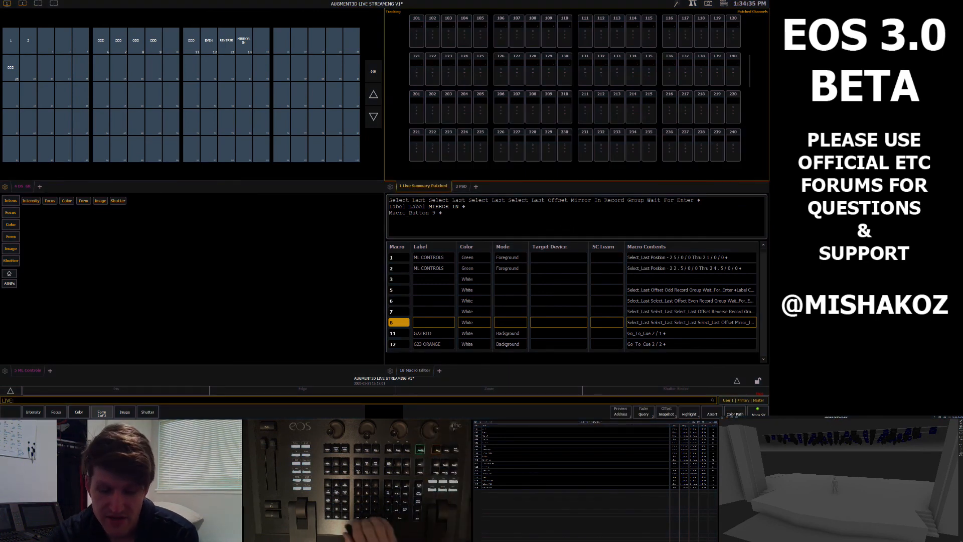
{"action": "key", "text": "g"}
{"action": "key", "text": "1"}
{"action": "key", "text": "Return"}
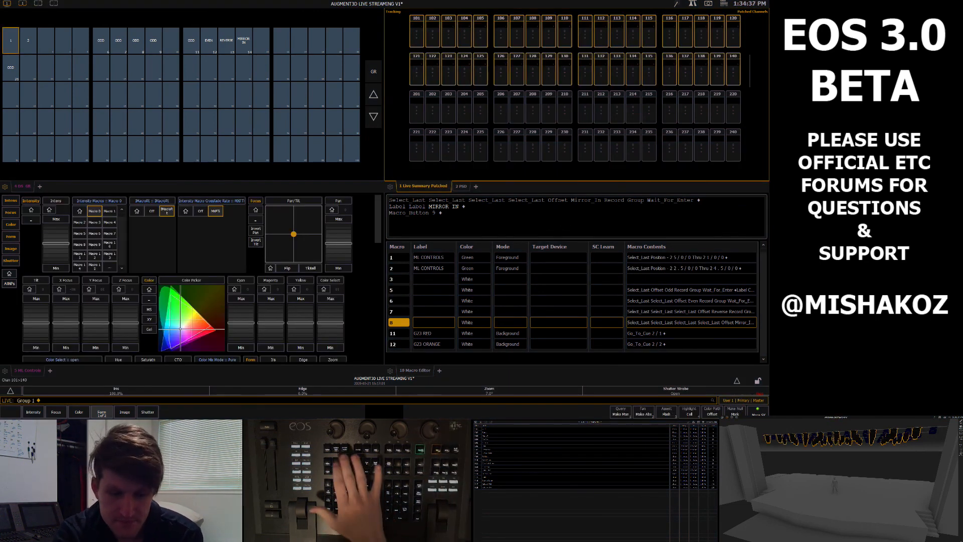
{"action": "key", "text": "ctrl+h"}
{"action": "key", "text": "BackSpace"}
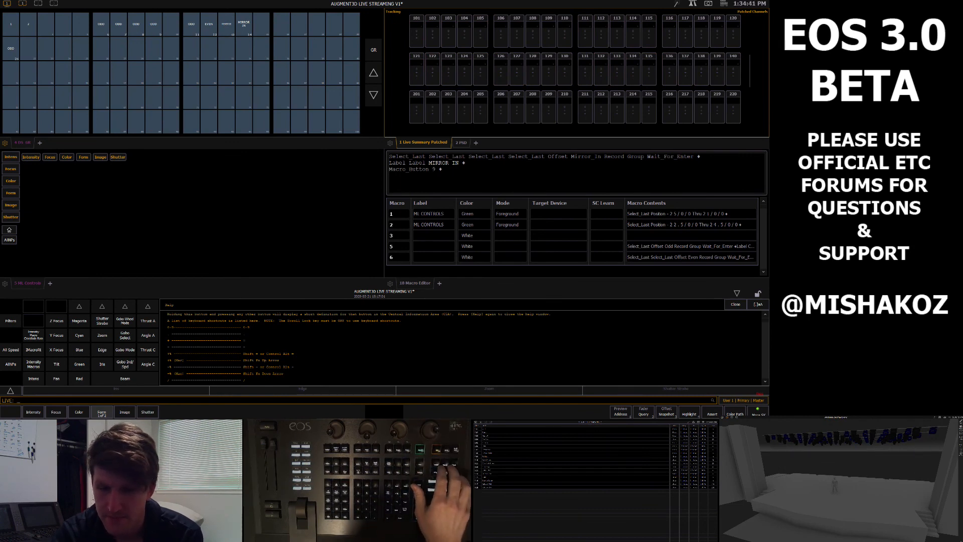
{"action": "key", "text": "F10"}
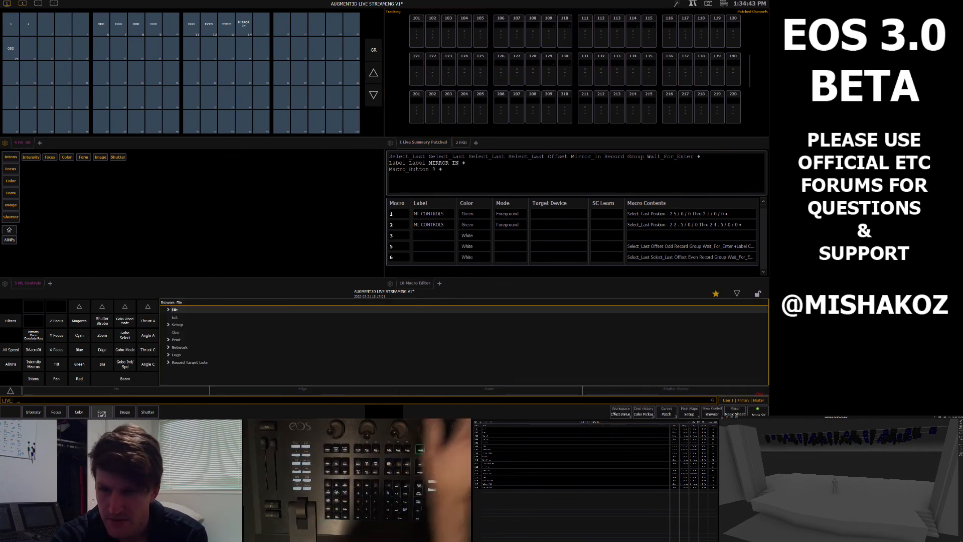
{"action": "key", "text": "Escape"}
Step: Select group 1 and run macro 5 to start recording its offset groups
{"action": "type", "text": "g1"}
{"action": "key", "text": "Return"}
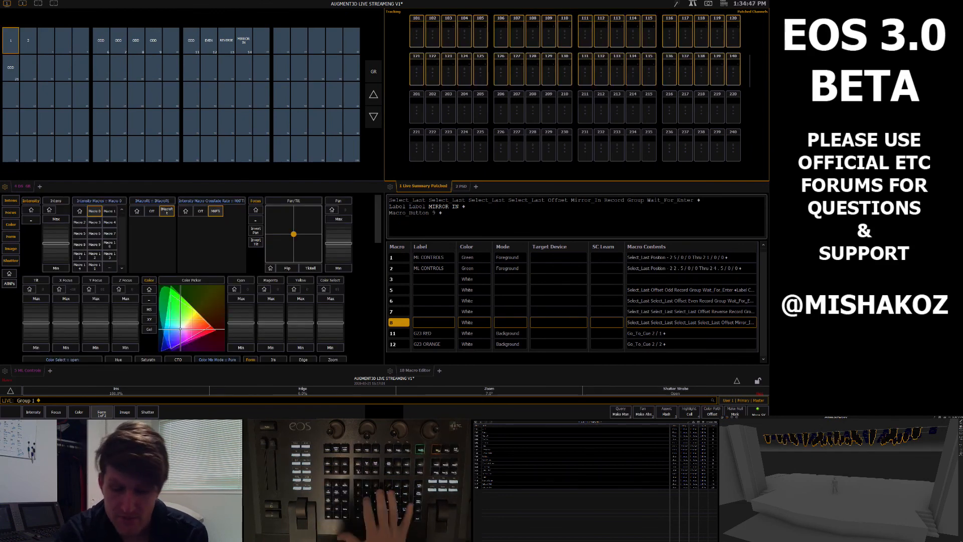
{"action": "type", "text": "5"}
{"action": "key", "text": "Return"}
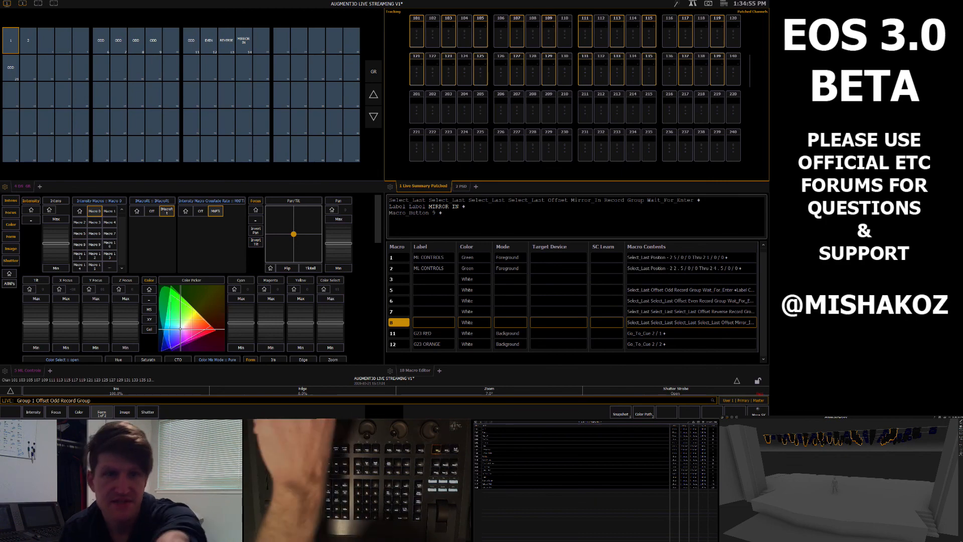
Step: Record the odd, even, reverse and mirror-in selections as groups 31, 32, 33 and 34
{"action": "left_click", "coordinate": [191, 68]}
{"action": "left_click", "coordinate": [208, 68]}
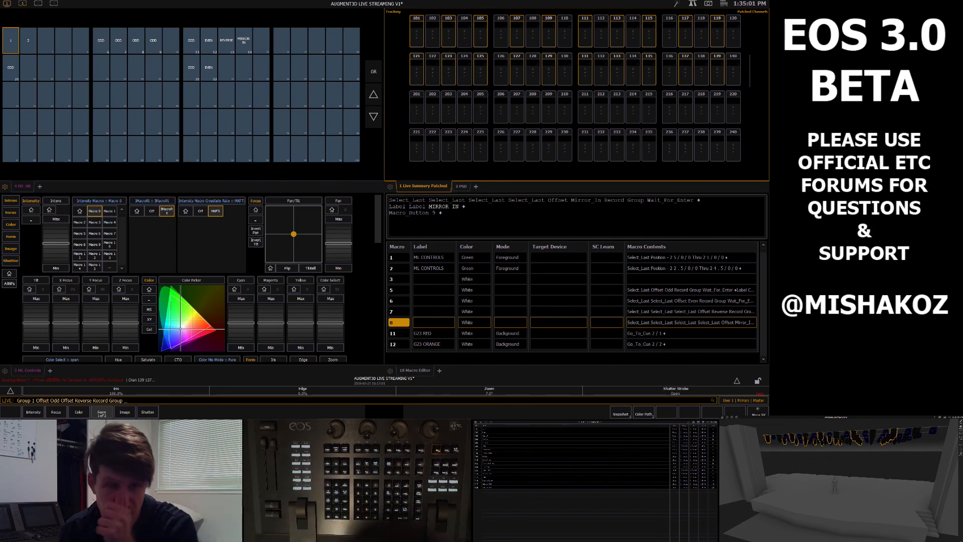
{"action": "left_click", "coordinate": [226, 67]}
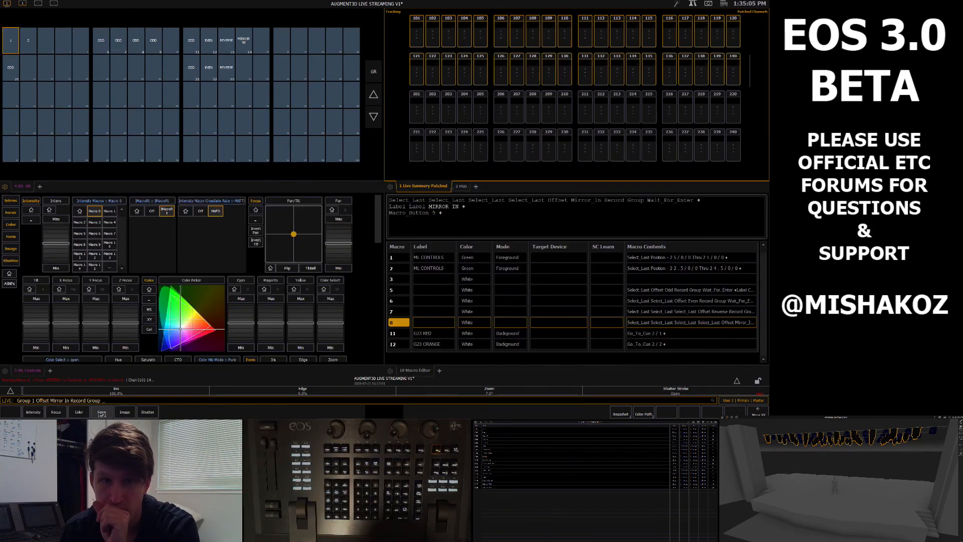
{"action": "left_click", "coordinate": [244, 67]}
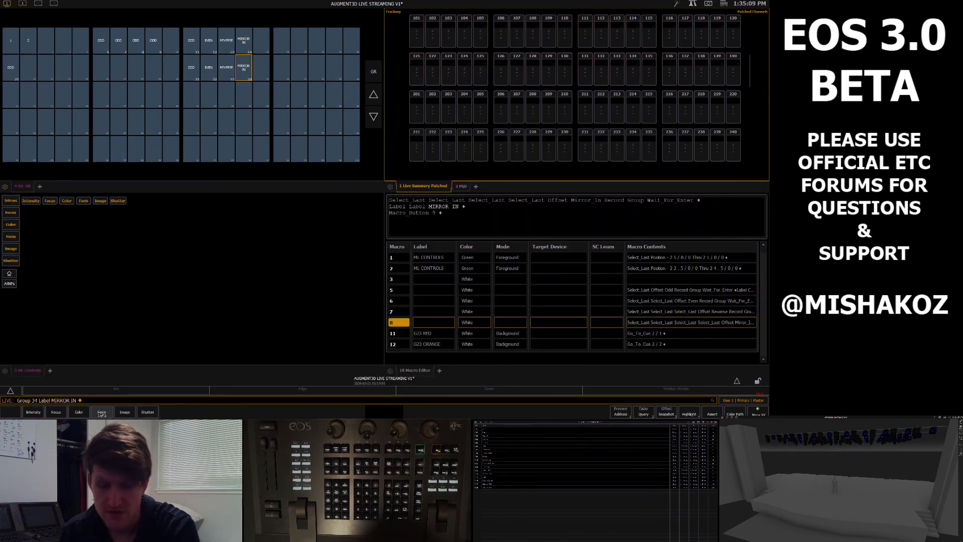
Step: Select group 33 to check which channels the reverse group contains, and clear the command line
{"action": "type", "text": "g33"}
{"action": "key", "text": "Return"}
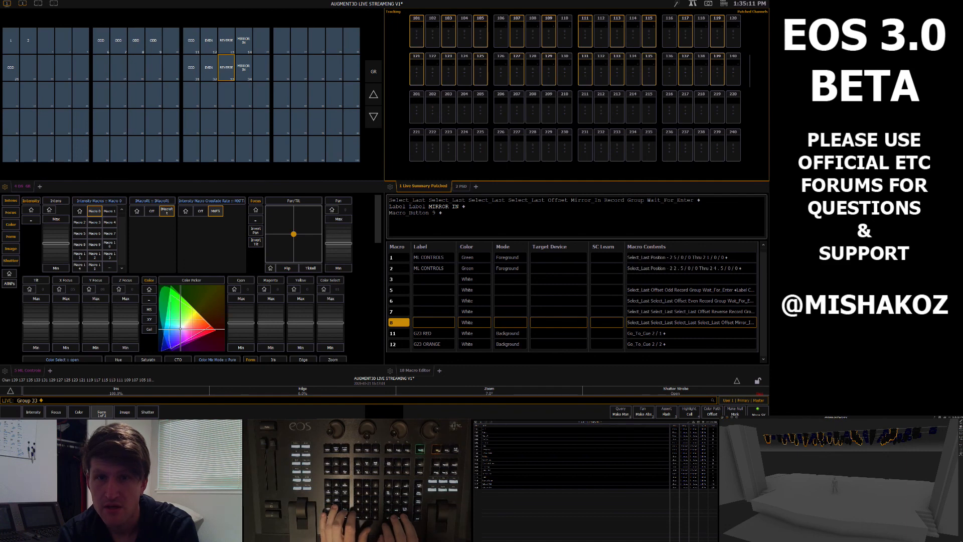
{"action": "key", "text": "BackSpace"}
Step: Select group 1 and preview its channel order with a Mirror In offset, and clear the command line
{"action": "type", "text": "g1"}
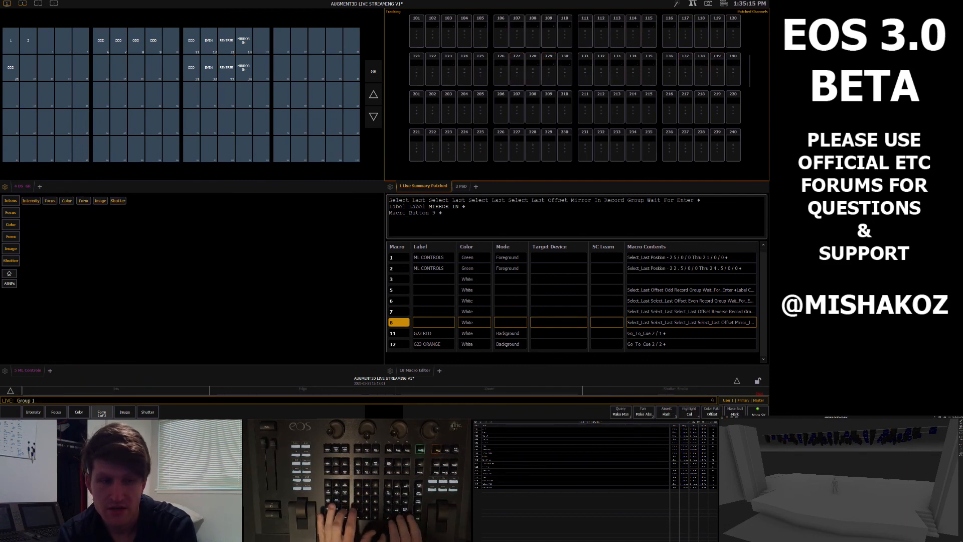
{"action": "key", "text": "Return"}
{"action": "key", "text": "alt+5"}
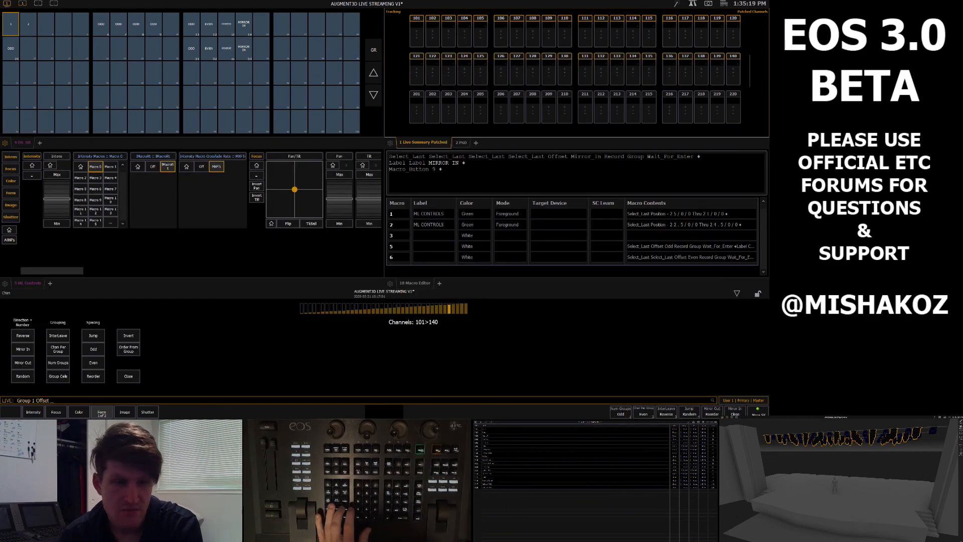
{"action": "key", "text": "alt+shift+6"}
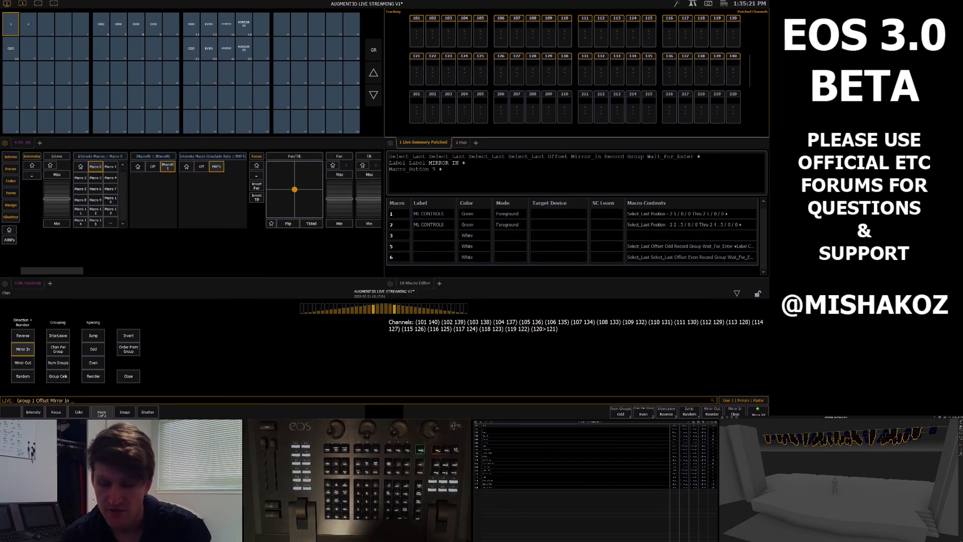
{"action": "key", "text": "shift+BackSpace"}
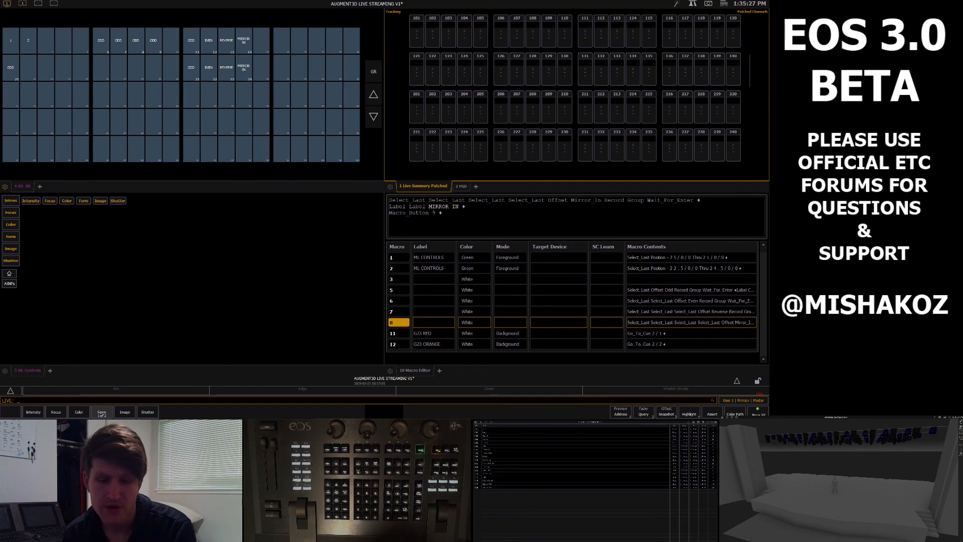
Step: Compare group 1 with group 34 by selecting both in turn and stepping through group 34's first mirrored channel pairs
{"action": "type", "text": "g1"}
{"action": "key", "text": "Return"}
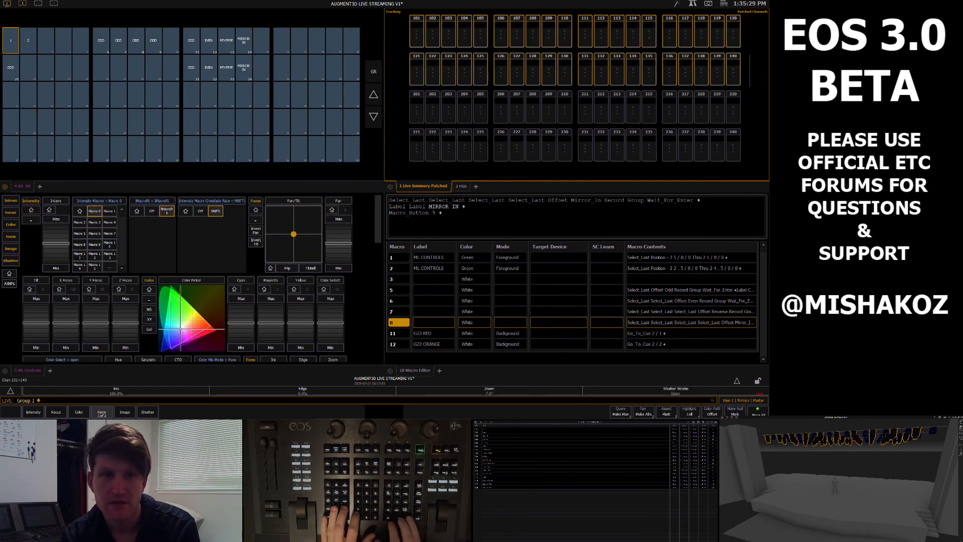
{"action": "type", "text": "g34"}
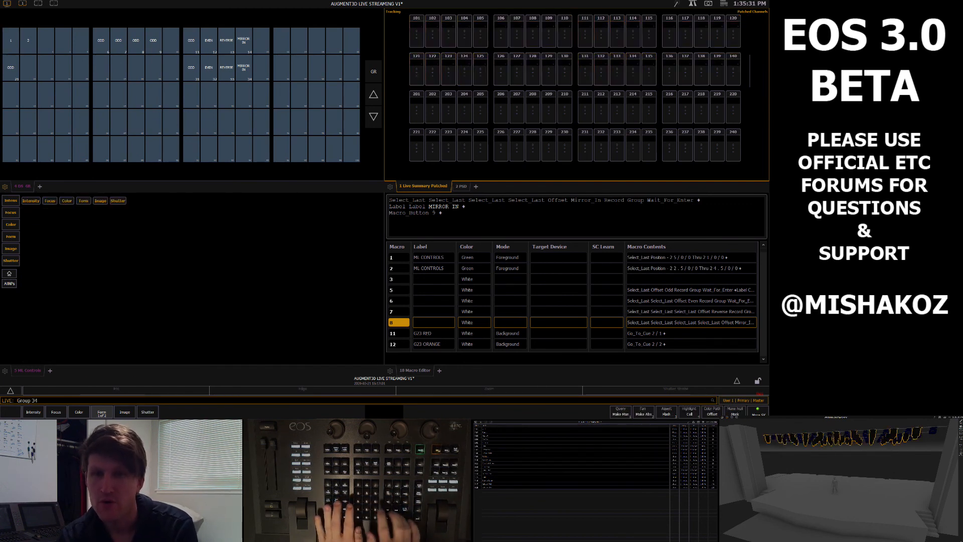
{"action": "key", "text": "Return"}
{"action": "key", "text": "Page_Down"}
{"action": "key", "text": "Page_Down"}
{"action": "key", "text": "Page_Down"}
{"action": "key", "text": "Page_Down"}
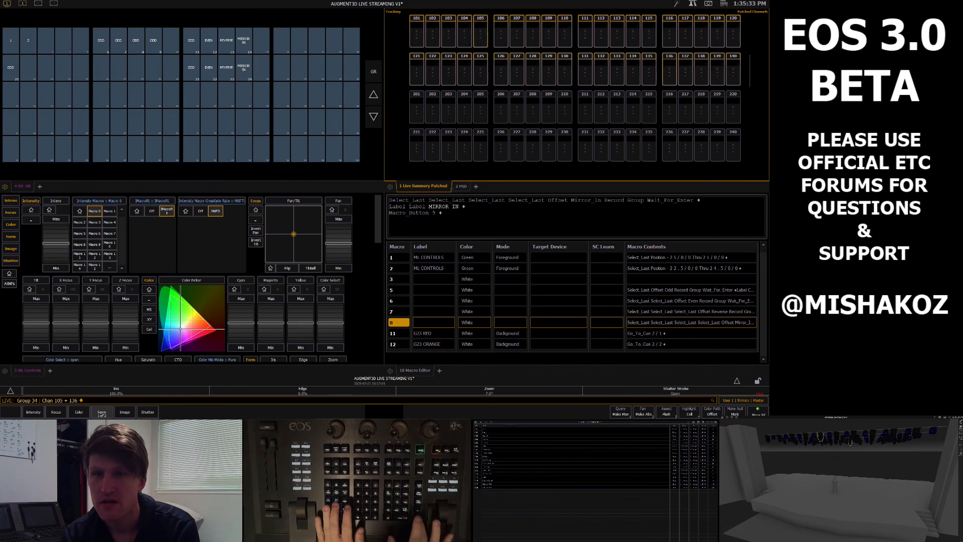
{"action": "key", "text": "BackSpace"}
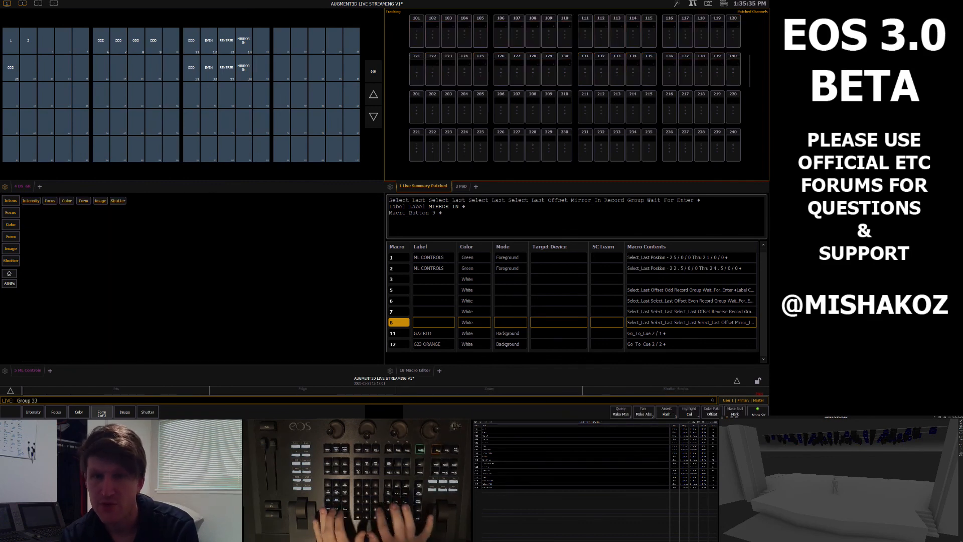
Step: Recall group 33 again to recheck its channels, and clear the command line
{"action": "key", "text": "Return"}
{"action": "key", "text": "BackSpace"}
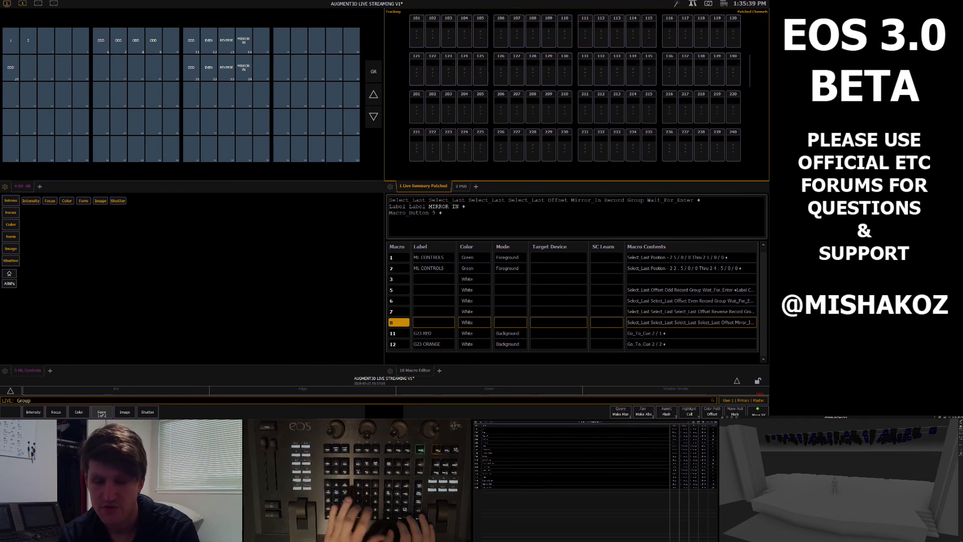
{"action": "key", "text": "Return"}
{"action": "key", "text": "BackSpace"}
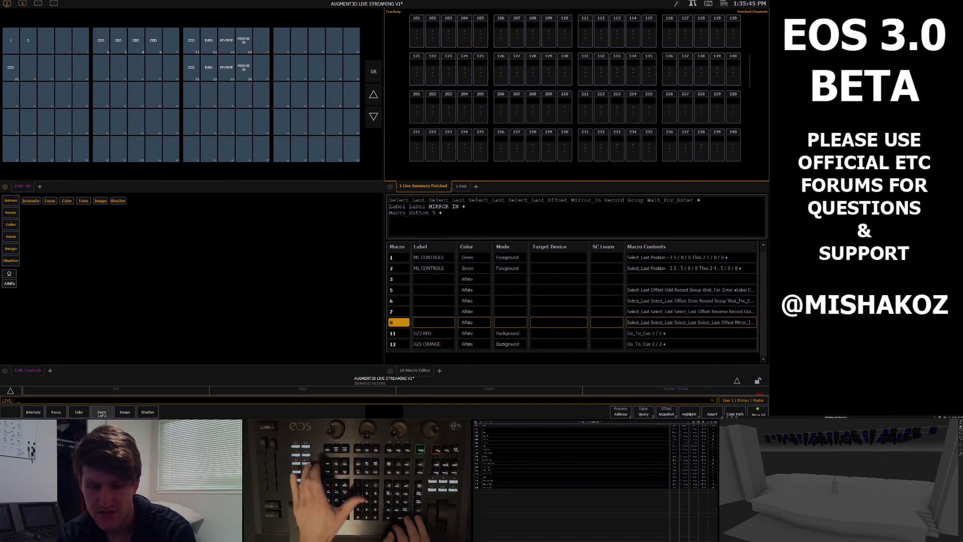
Step: Open the macro editor and review the command sequences of macros 8 and 7 without changing them
{"action": "key", "text": "m"}
{"action": "key", "text": "m"}
{"action": "key", "text": "F12"}
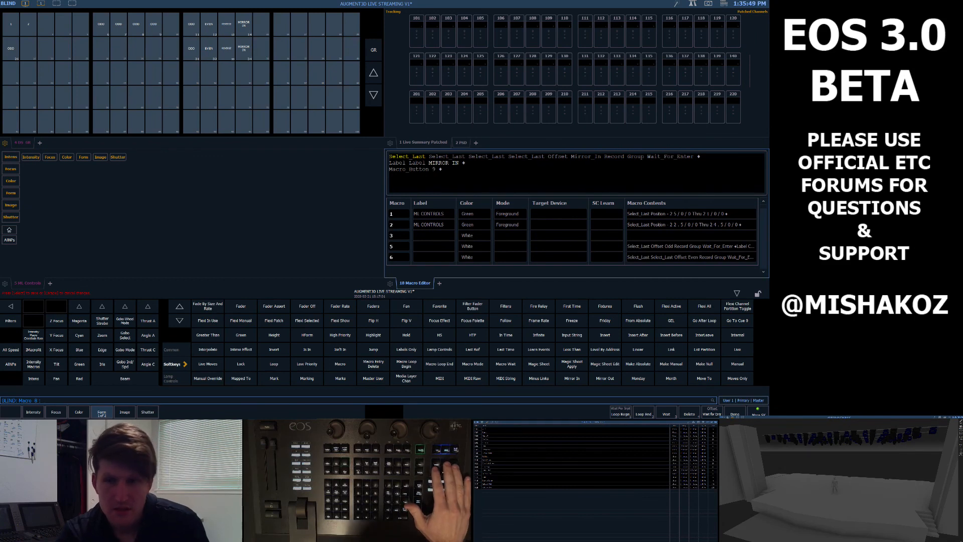
{"action": "key", "text": "Down"}
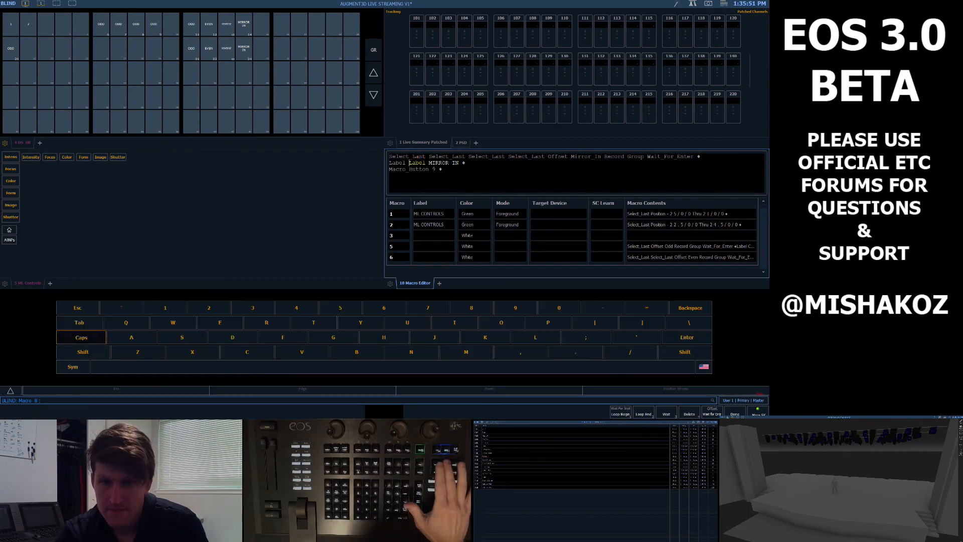
{"action": "key", "text": "Left"}
{"action": "key", "text": "Left"}
{"action": "key", "text": "Up"}
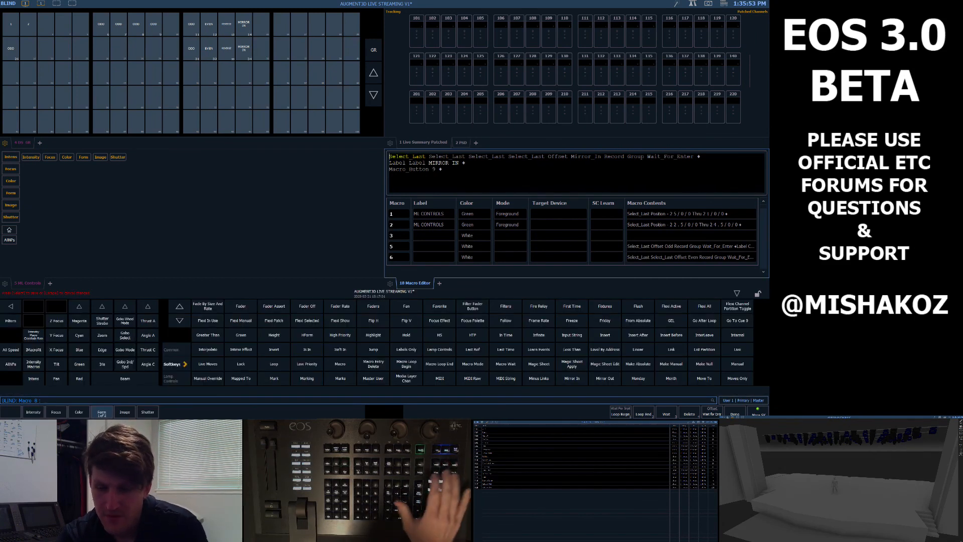
{"action": "key", "text": "Escape"}
{"action": "type", "text": "7"}
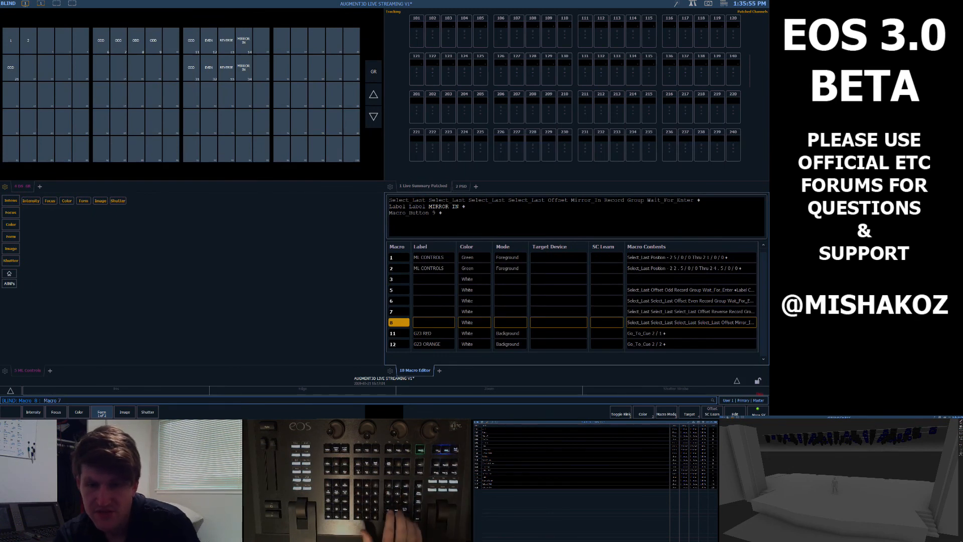
{"action": "key", "text": "Return"}
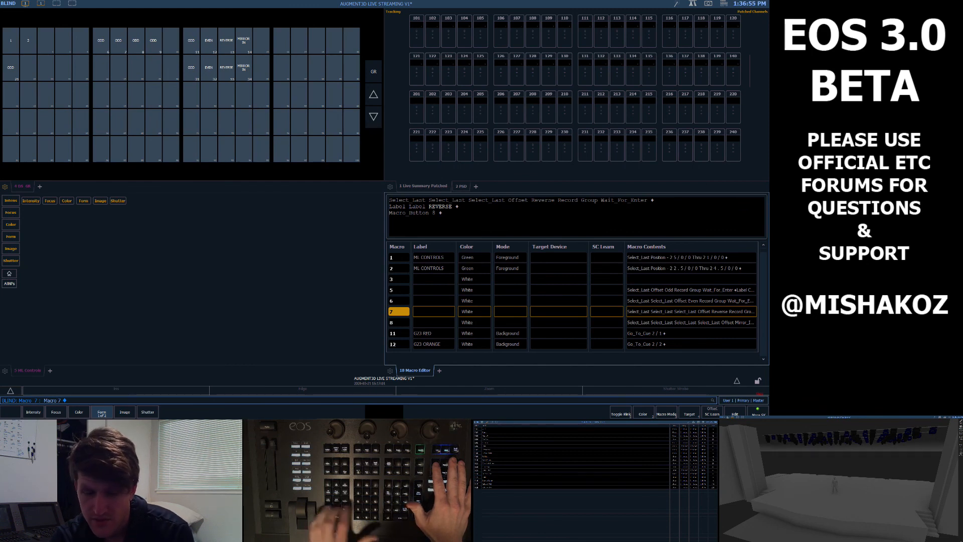
Step: In macro 6, insert an Enter between the two Select Last commands and Offset Even, and finish editing
{"action": "key", "text": "Up"}
{"action": "key", "text": "F6"}
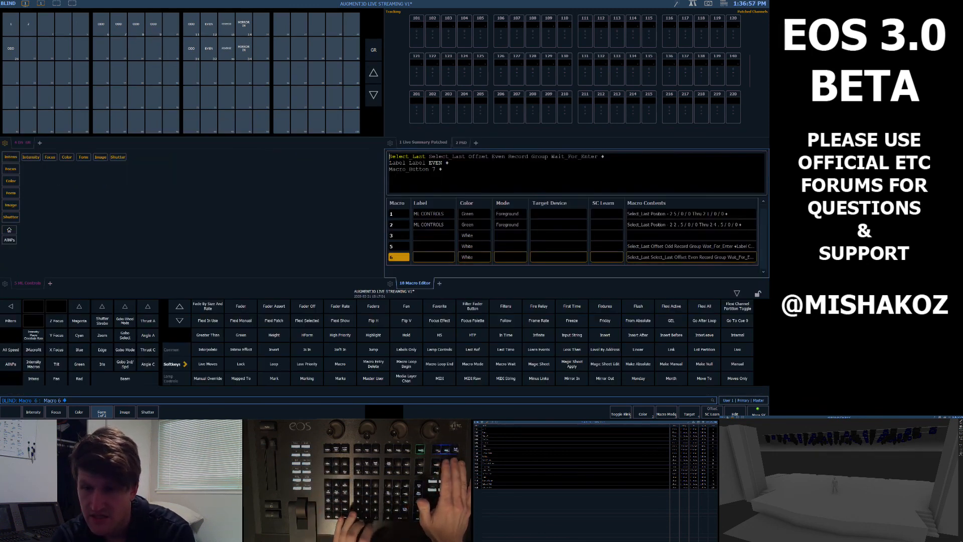
{"action": "key", "text": "Right"}
{"action": "key", "text": "Right"}
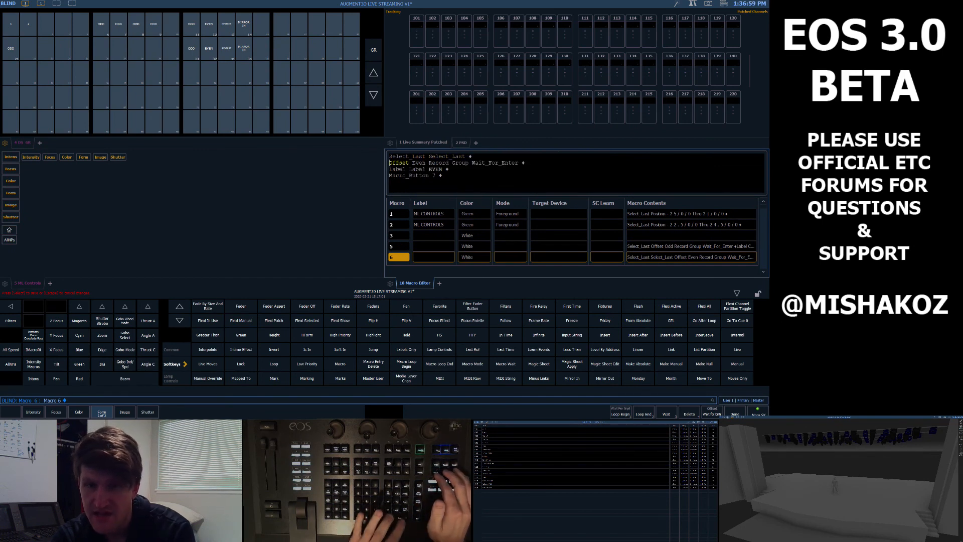
{"action": "key", "text": "Return"}
{"action": "key", "text": "F6"}
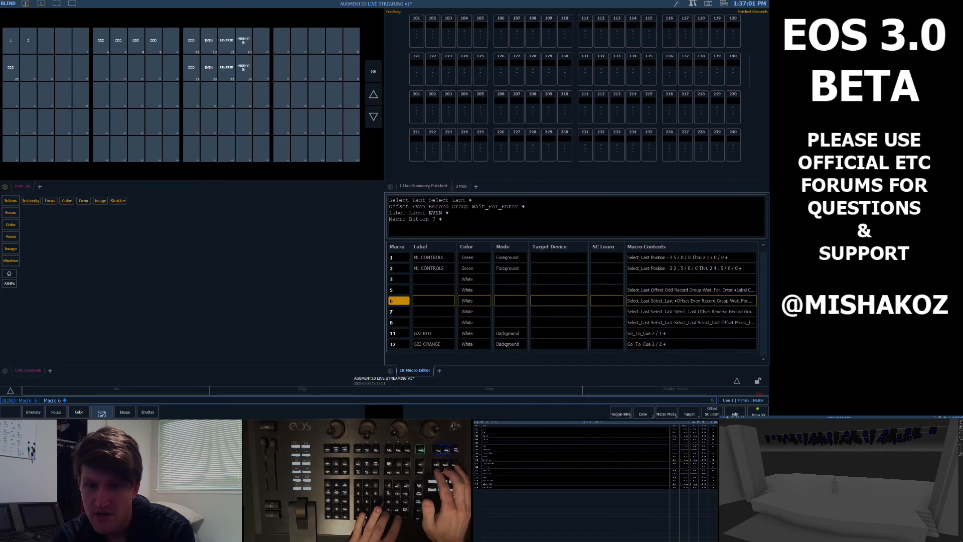
Step: Remove the extra Select Last command from macro 7 so that only two precede Offset Reverse
{"action": "type", "text": "m7"}
{"action": "key", "text": "Return"}
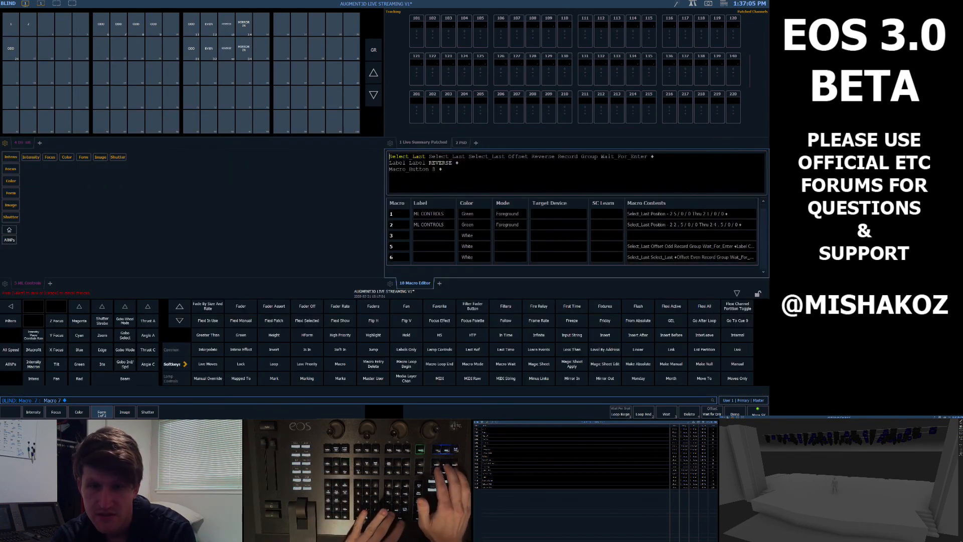
{"action": "key", "text": "Delete"}
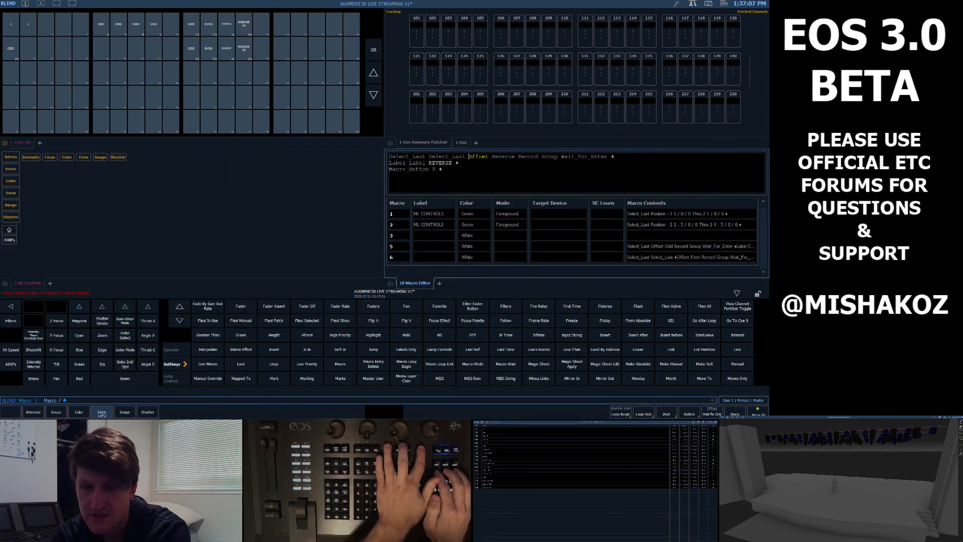
{"action": "key", "text": "Return"}
{"action": "key", "text": "Page_Down"}
{"action": "key", "text": "Page_Up"}
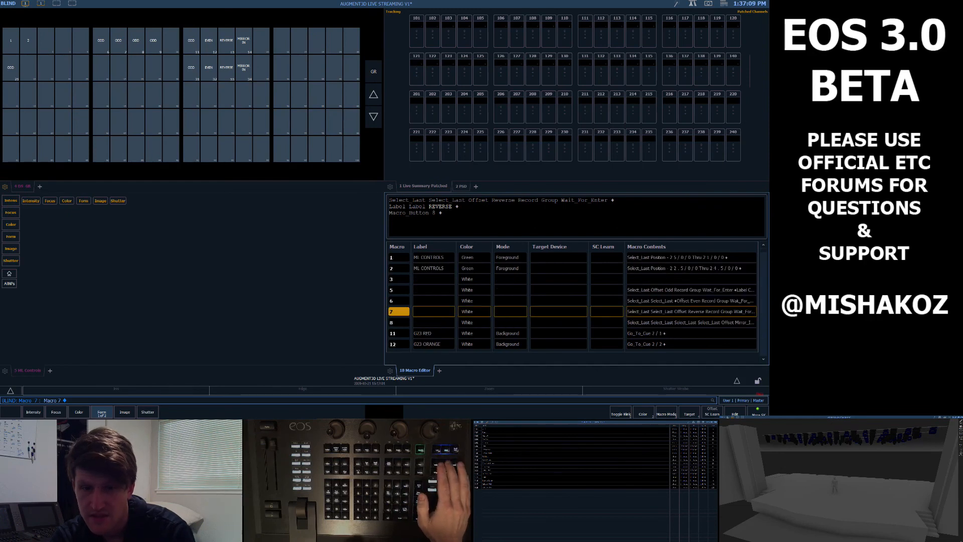
{"action": "type", "text": "33"}
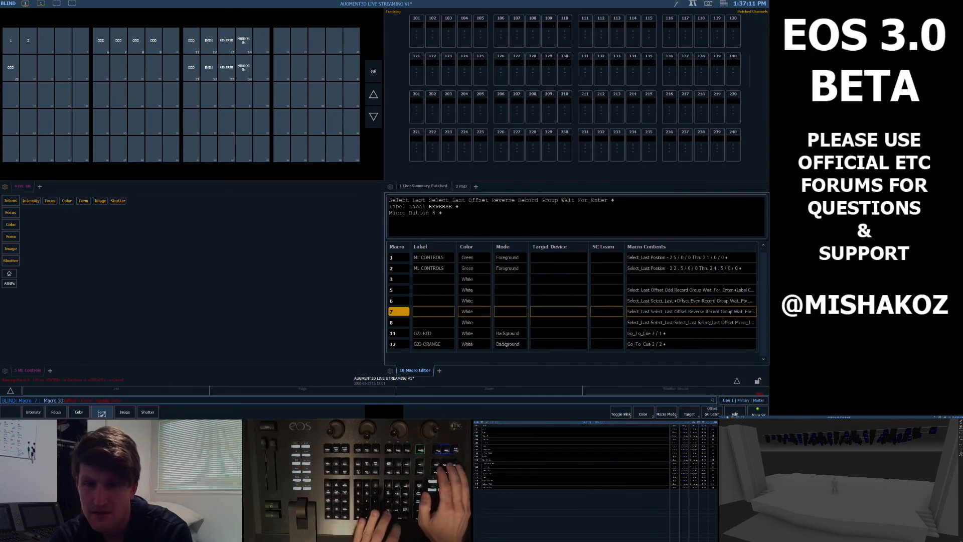
{"action": "key", "text": "BackSpace"}
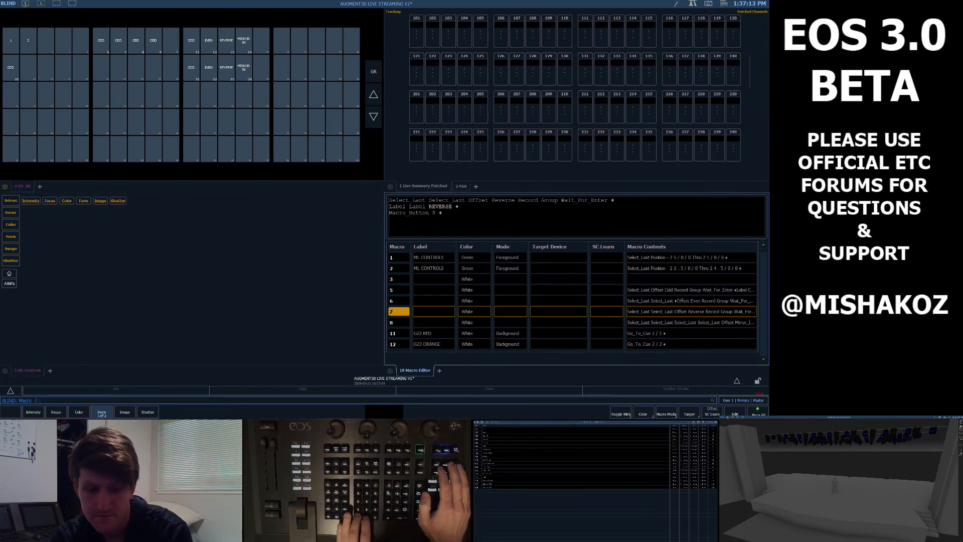
{"action": "type", "text": "33"}
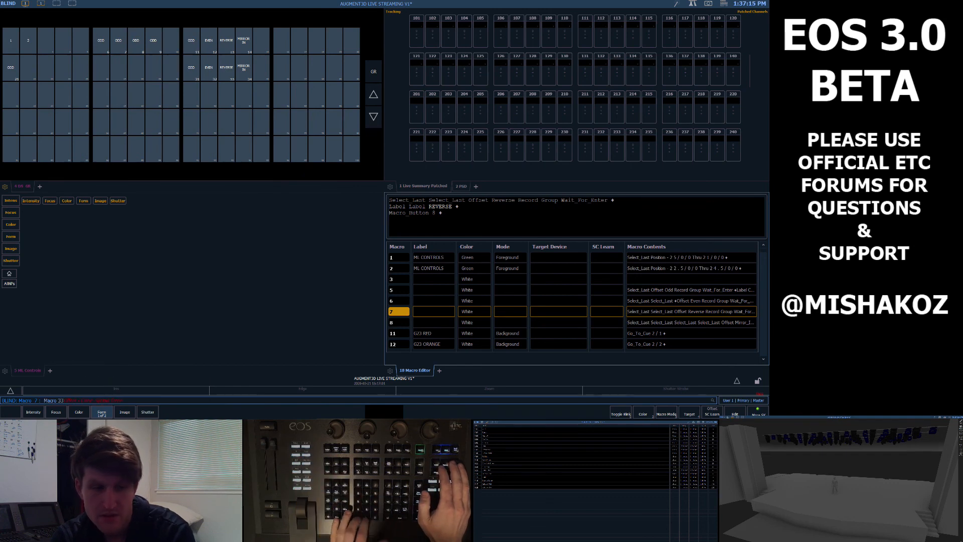
{"action": "key", "text": "BackSpace"}
{"action": "key", "text": "BackSpace"}
Step: In macro 8, delete two of the four Select Last commands and insert an Enter before Offset Mirror In
{"action": "type", "text": "8"}
{"action": "key", "text": "Return"}
{"action": "key", "text": "F6"}
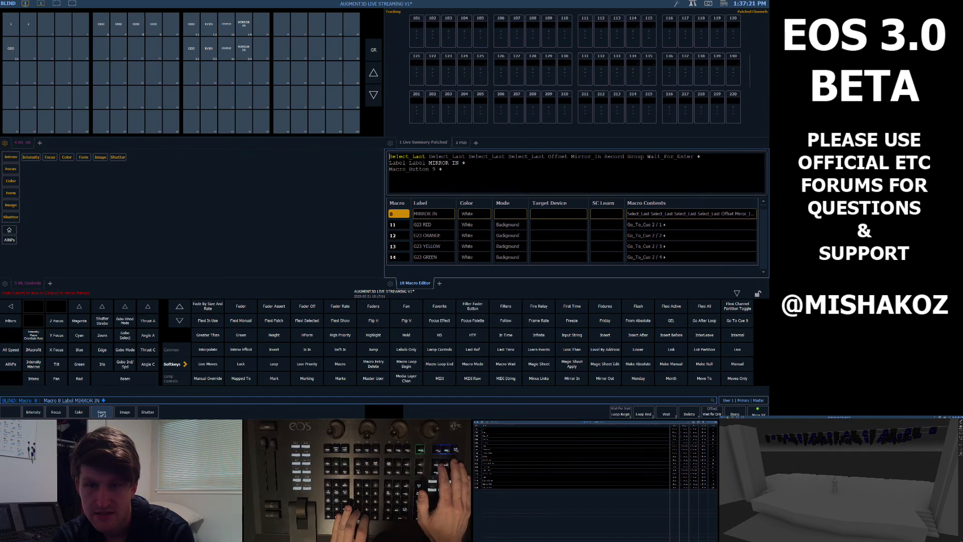
{"action": "key", "text": "Right"}
{"action": "key", "text": "Right"}
{"action": "key", "text": "Right"}
{"action": "key", "text": "Left"}
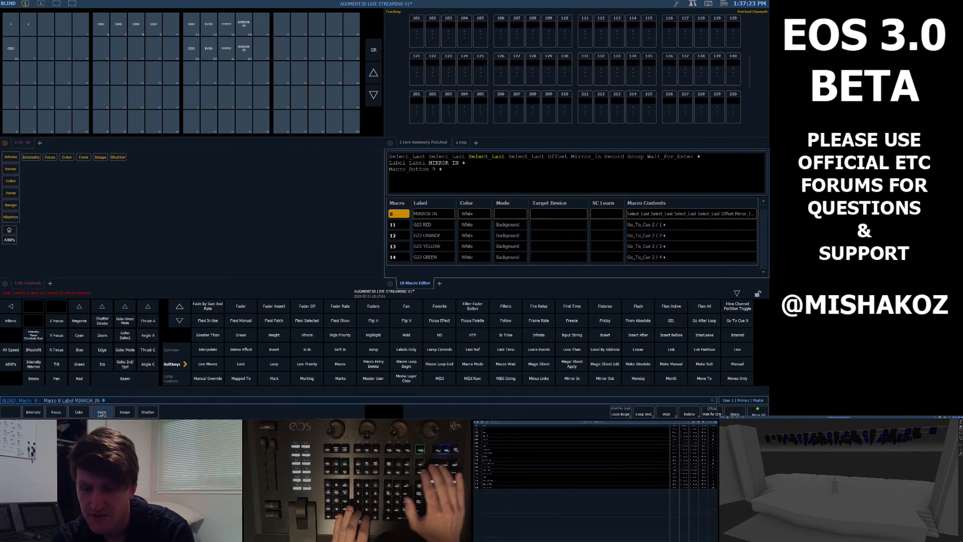
{"action": "key", "text": "Delete"}
{"action": "key", "text": "Delete"}
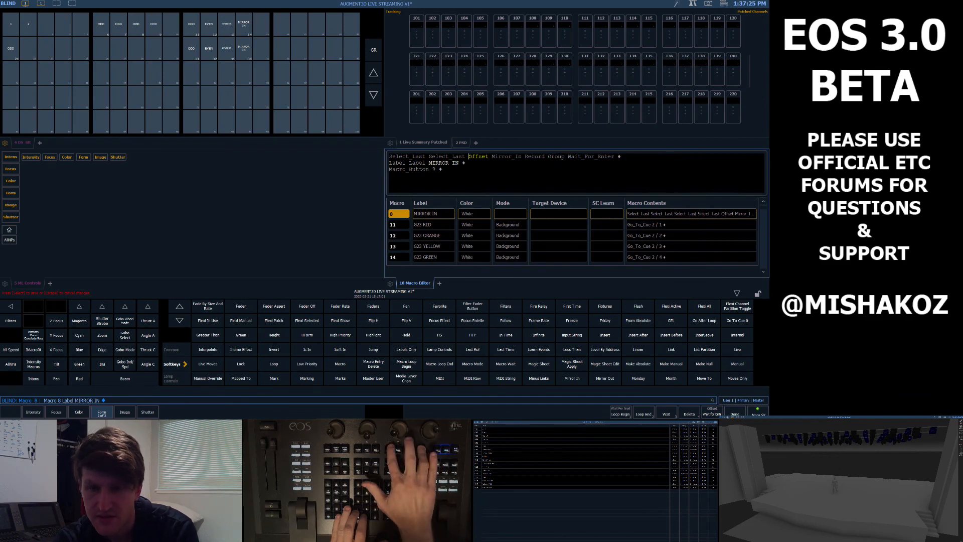
{"action": "key", "text": "Return"}
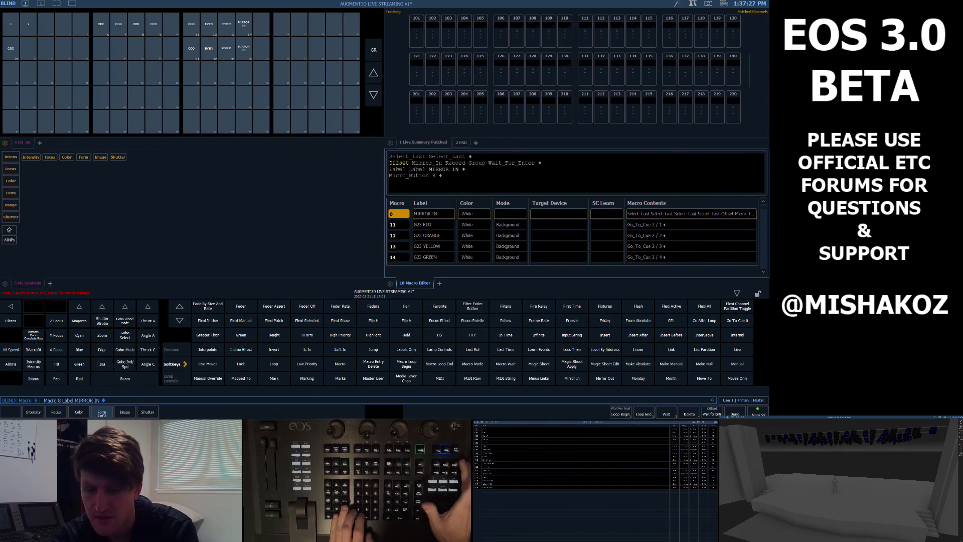
{"action": "key", "text": "Insert"}
Step: In macro 7, insert an Enter between the two Select Last commands and Offset Reverse, and finish editing
{"action": "type", "text": "7"}
{"action": "key", "text": "Return"}
{"action": "key", "text": "F12"}
{"action": "key", "text": "Right"}
{"action": "key", "text": "Right"}
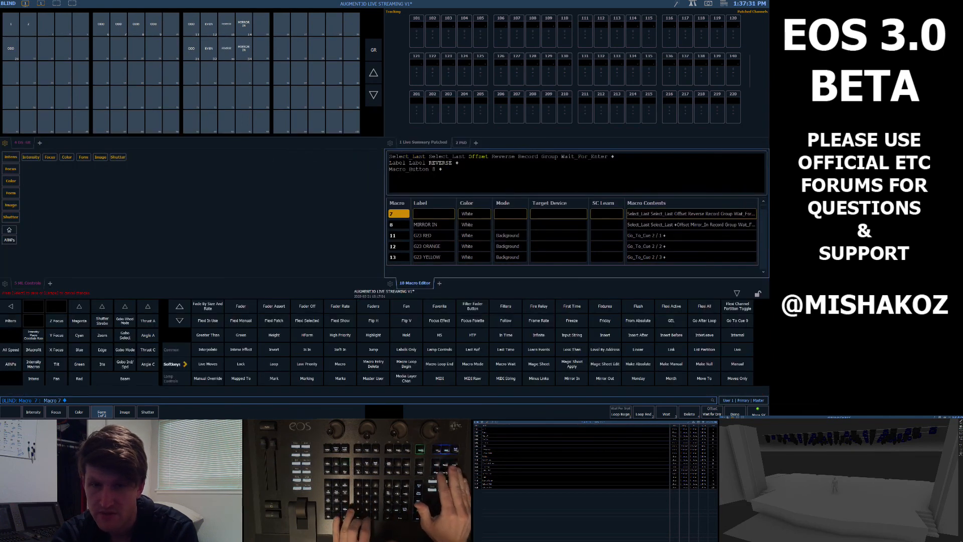
{"action": "key", "text": "Return"}
{"action": "key", "text": "Insert"}
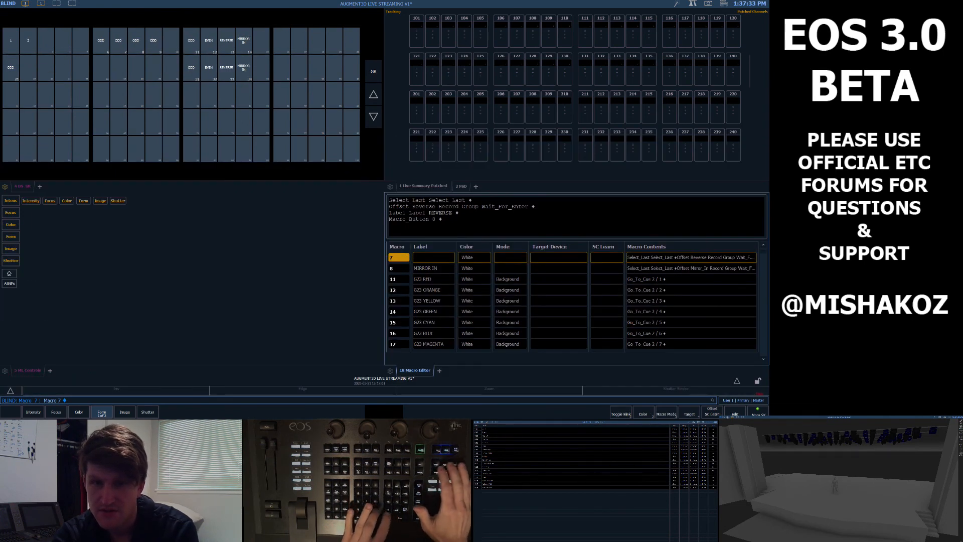
Step: Check the contents of macro 6 and macro 33, and return to Live
{"action": "type", "text": "6"}
{"action": "key", "text": "Return"}
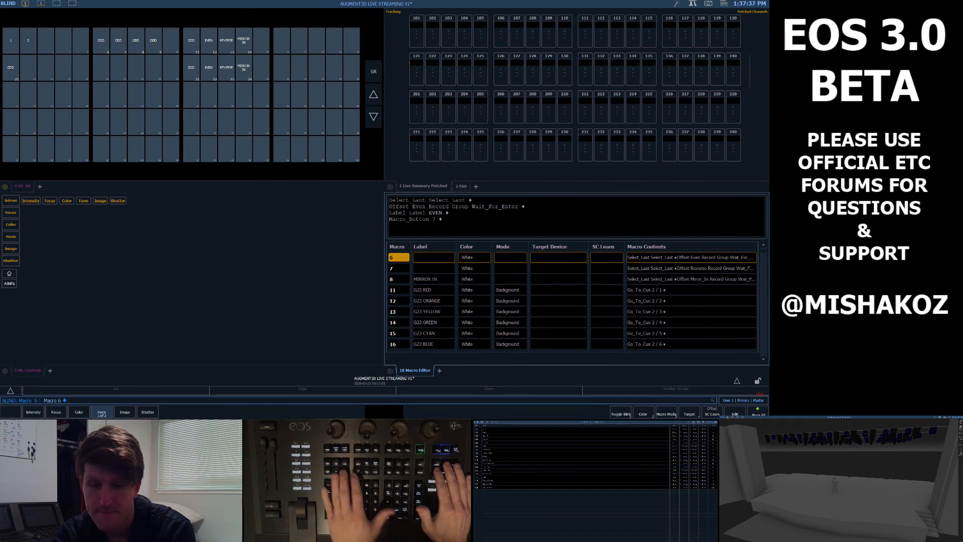
{"action": "type", "text": "33"}
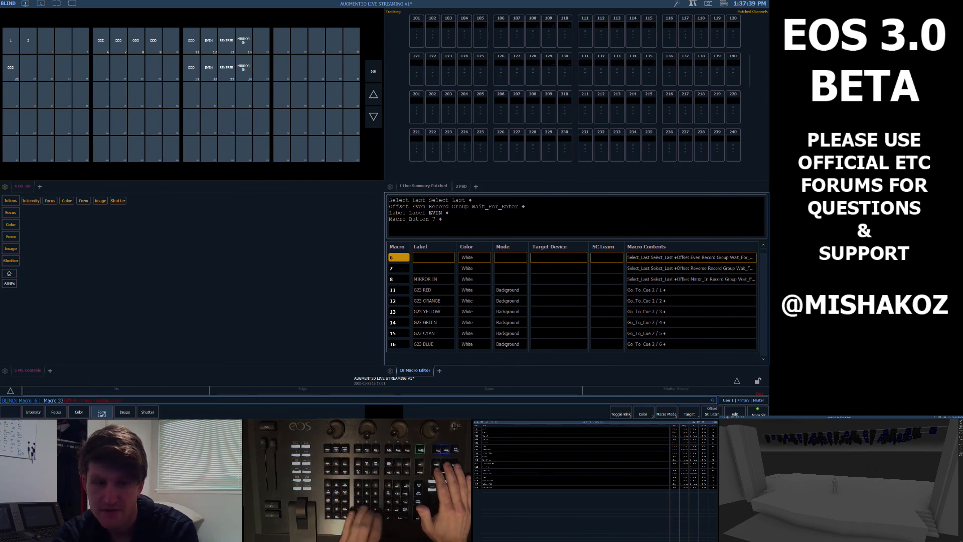
{"action": "key", "text": "BackSpace"}
{"action": "key", "text": "BackSpace"}
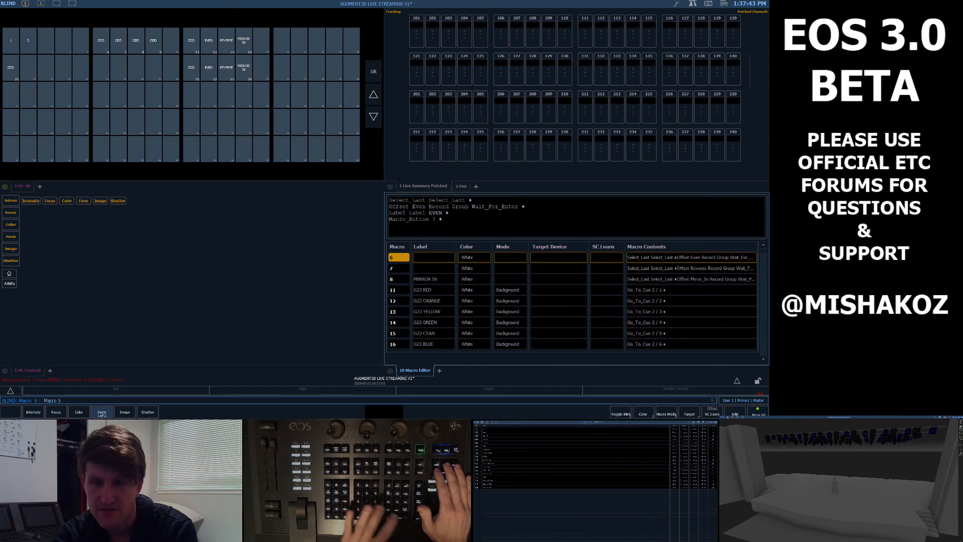
{"action": "key", "text": "Return"}
{"action": "key", "text": "BackSpace"}
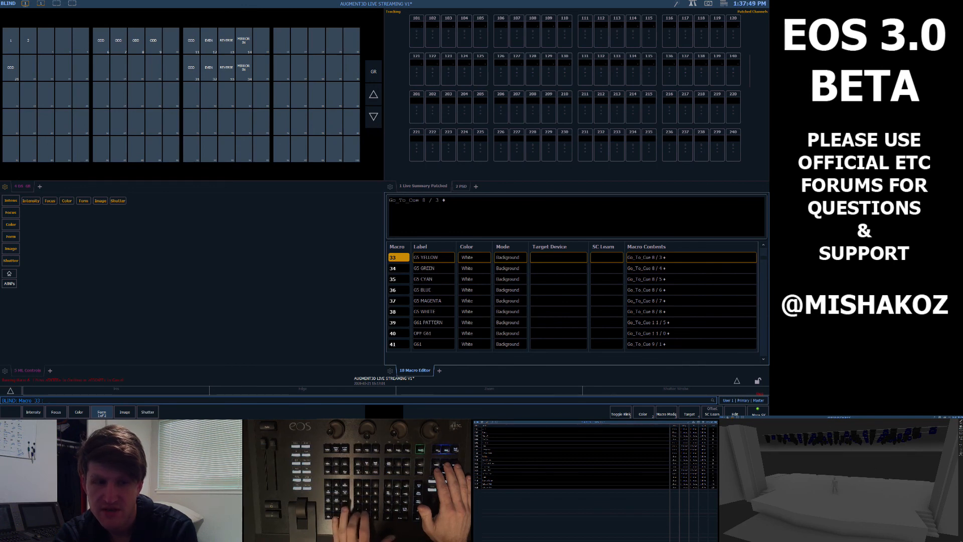
{"action": "key", "text": "alt+l"}
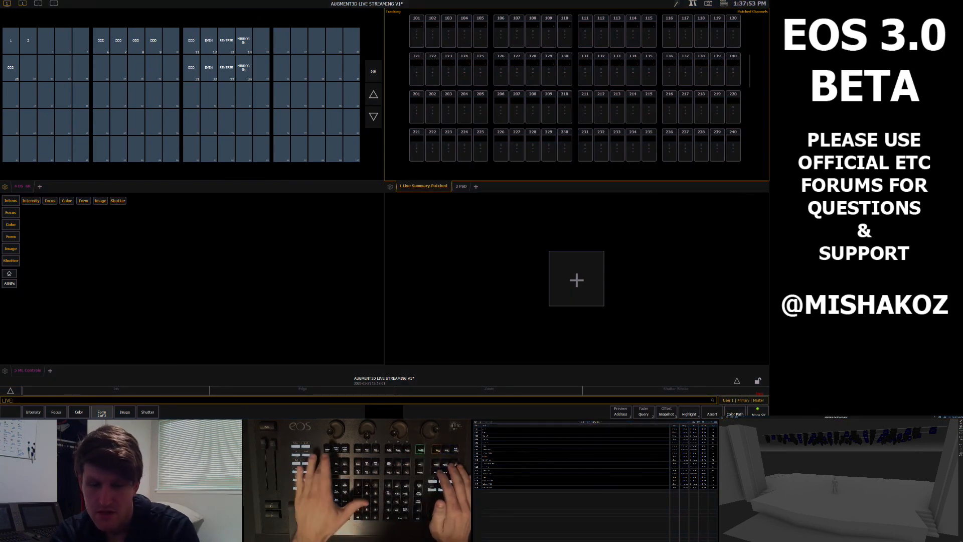
Step: Try adding a Live command before Select Last at the start of macro 5, and remove it again
{"action": "key", "text": "m"}
{"action": "key", "text": "m"}
{"action": "type", "text": "5"}
{"action": "key", "text": "Return"}
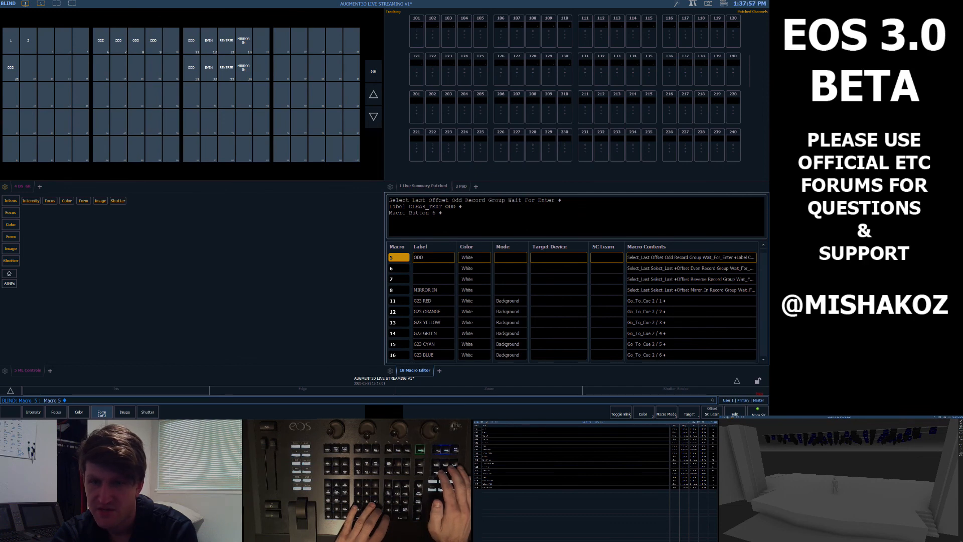
{"action": "key", "text": "alt+6"}
{"action": "key", "text": "F1"}
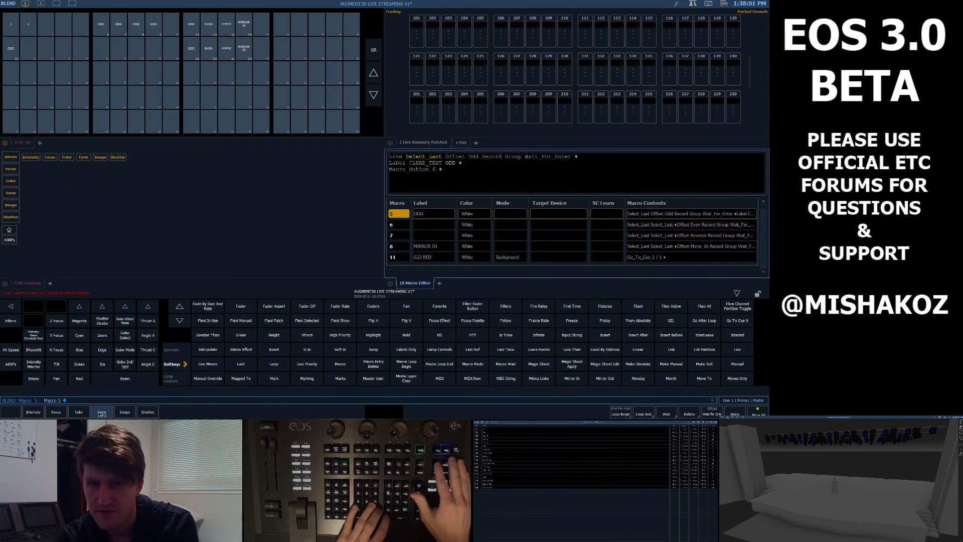
{"action": "key", "text": "Left"}
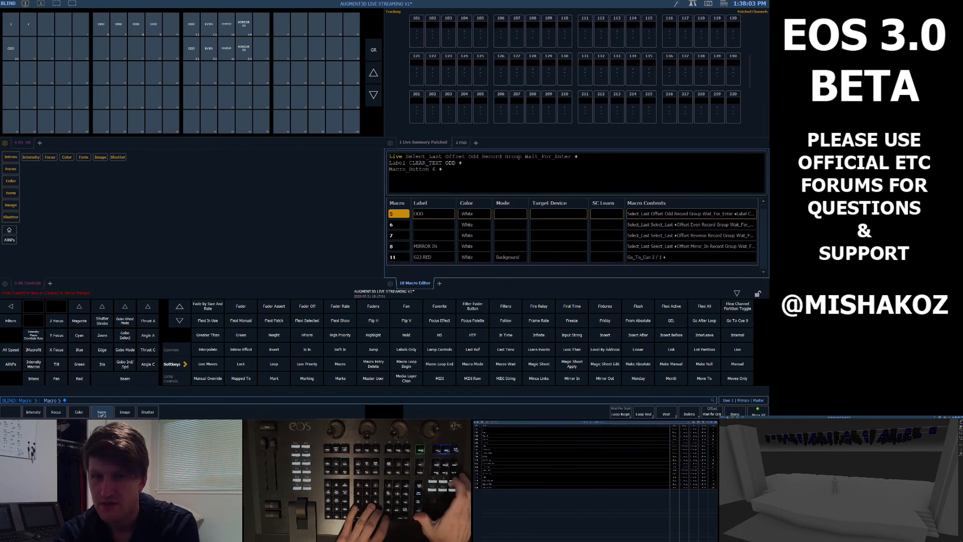
{"action": "key", "text": "Delete"}
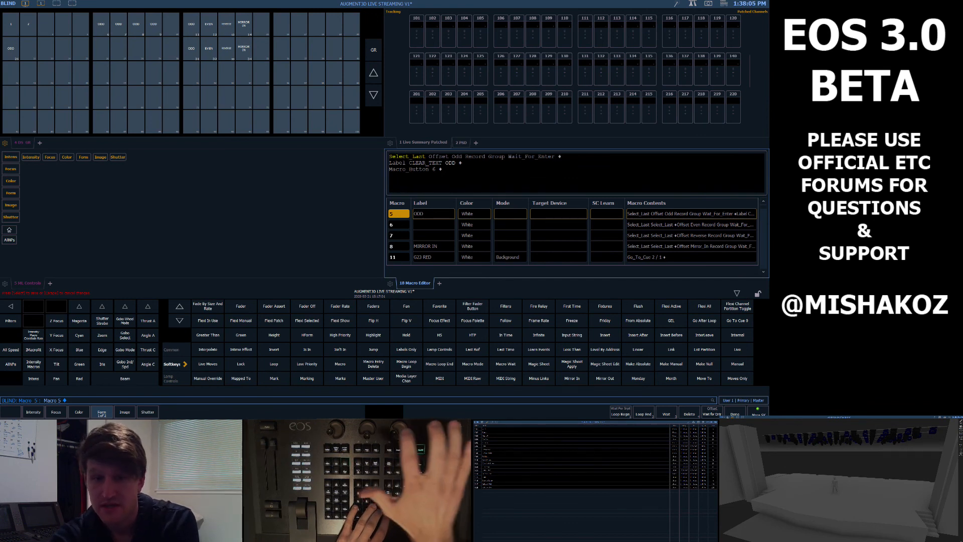
{"action": "key", "text": "Select"}
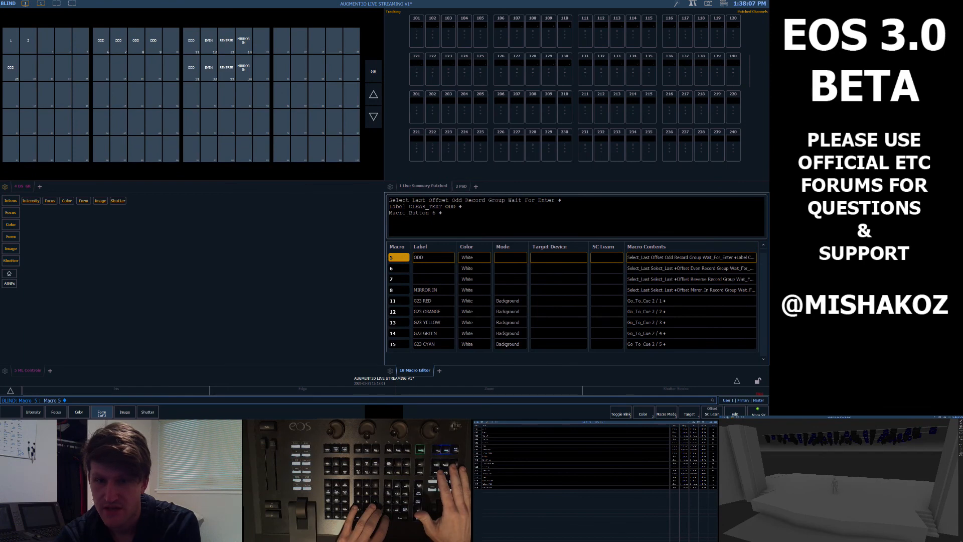
Step: Return to Live, select group 1 and run macro 5 to start the linked group recording
{"action": "key", "text": "Live"}
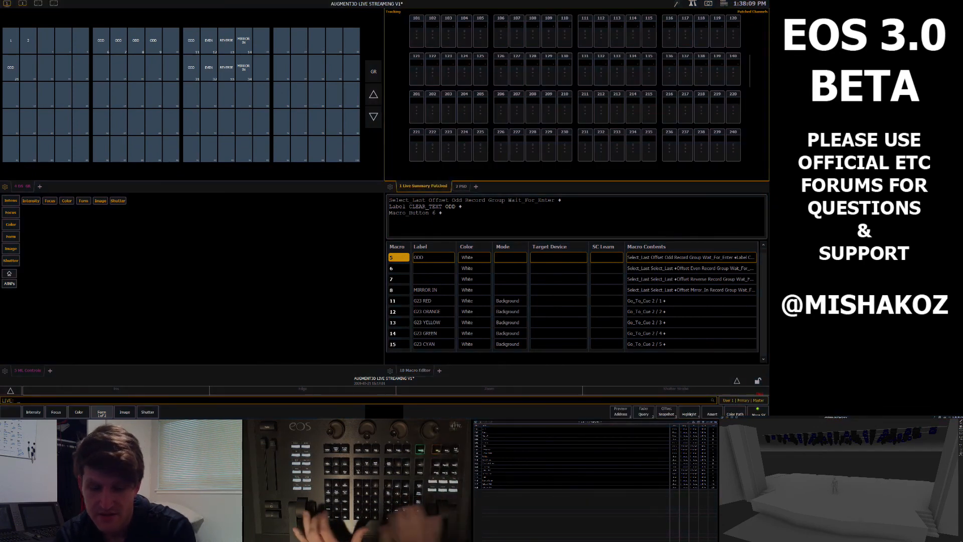
{"action": "type", "text": "g1"}
{"action": "key", "text": "Return"}
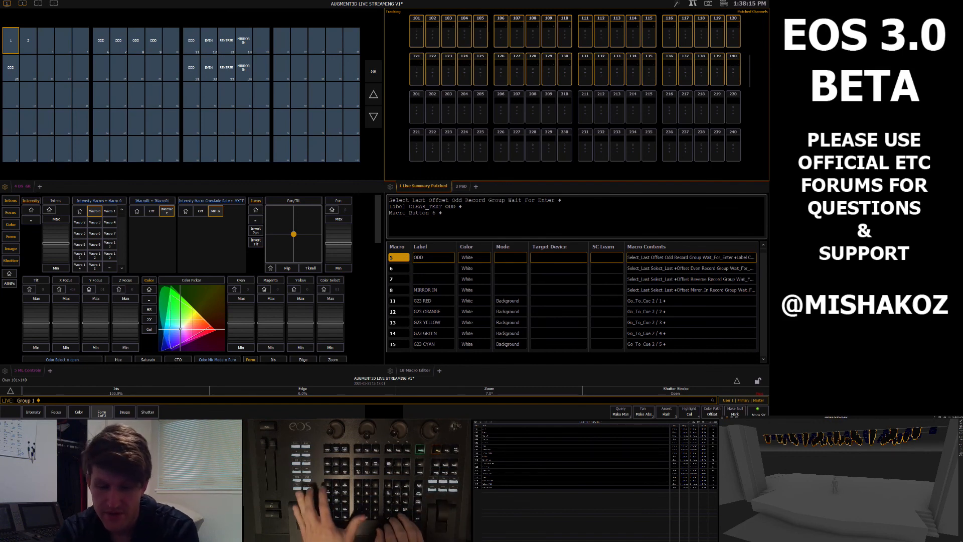
{"action": "key", "text": "m"}
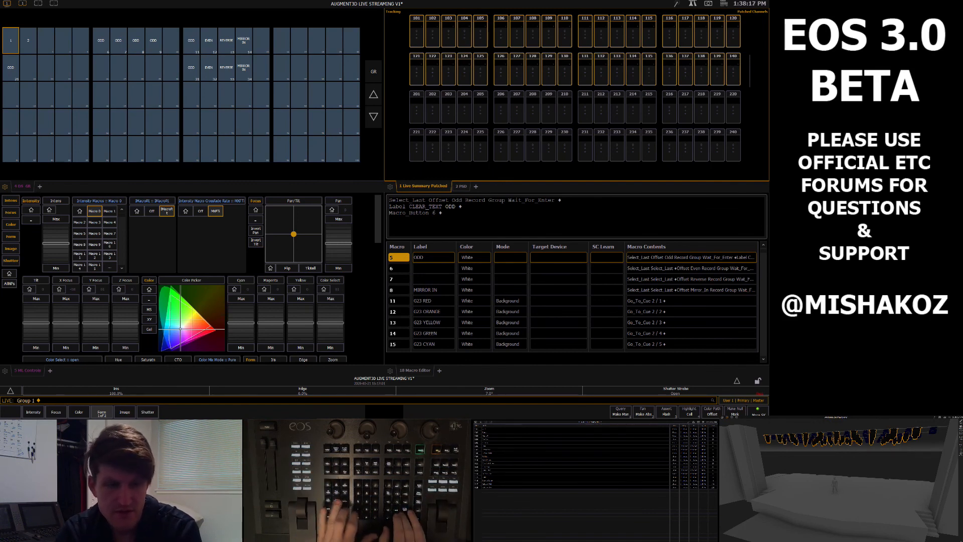
{"action": "type", "text": "5"}
{"action": "key", "text": "Return"}
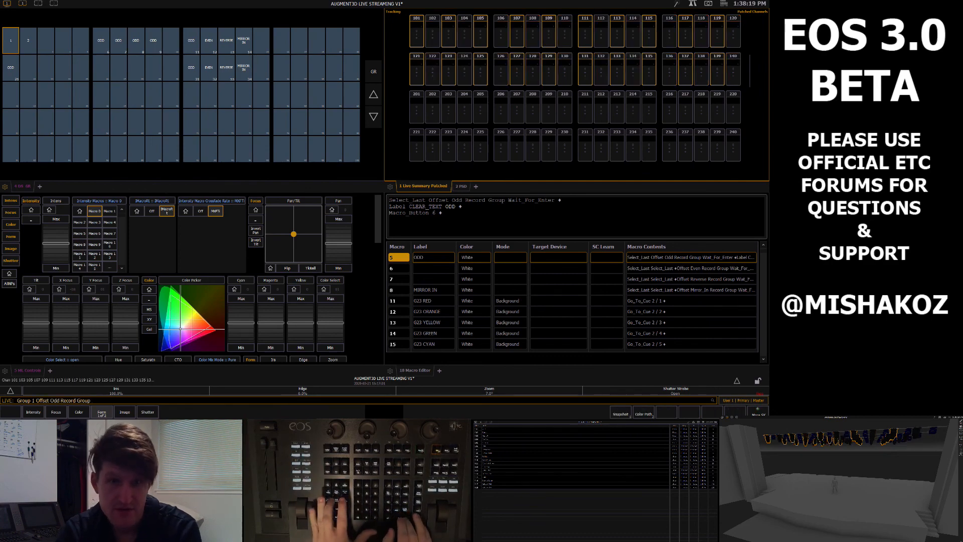
Step: Confirm each macro's record command to store the odd, even, reverse and mirror-in groups as groups 16 to 19
{"action": "key", "text": "Return"}
{"action": "key", "text": "Return"}
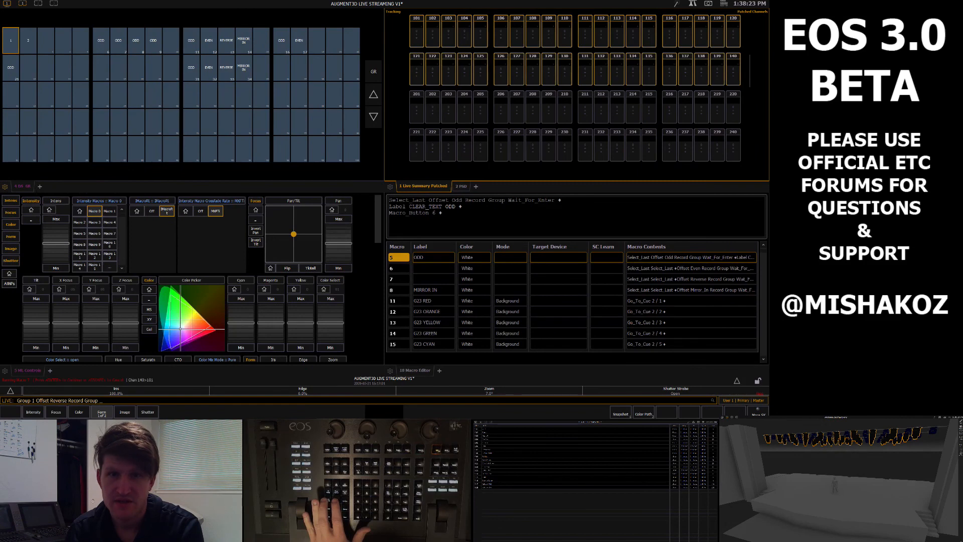
{"action": "key", "text": "Return"}
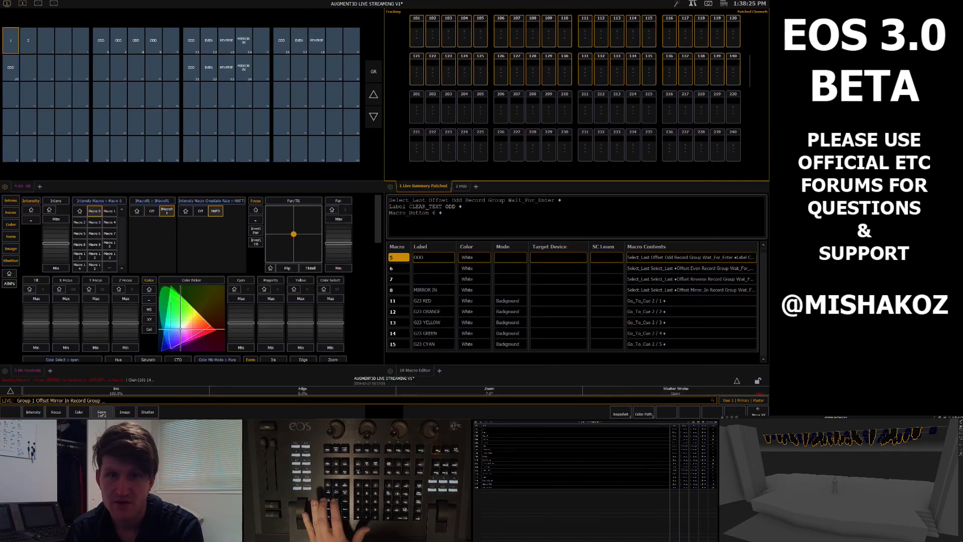
{"action": "key", "text": "Return"}
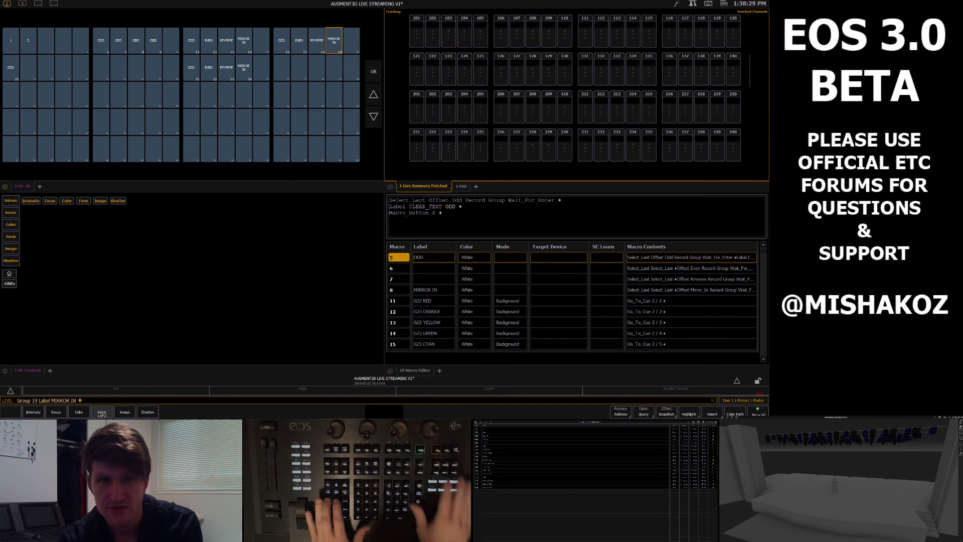
Step: Recall group 19, try stepping through its channels, and clear the command line
{"action": "key", "text": "g"}
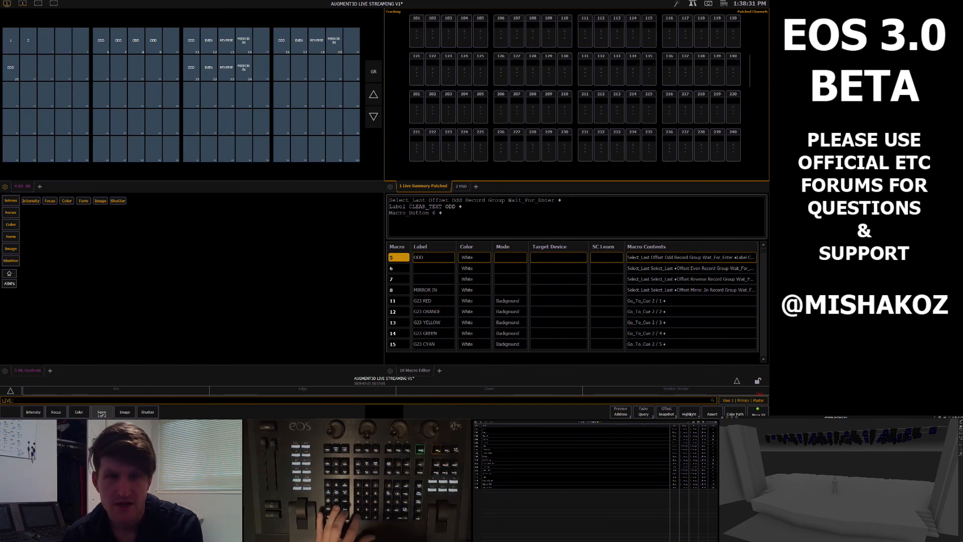
{"action": "key", "text": "Page_Up"}
{"action": "key", "text": "Page_Down"}
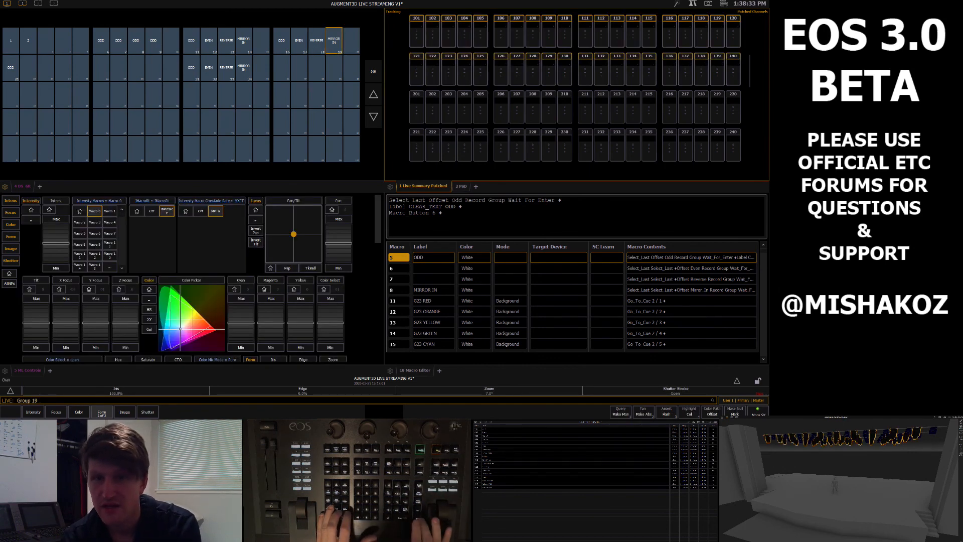
{"action": "key", "text": "Page_Up"}
{"action": "key", "text": "Return"}
{"action": "key", "text": "Page_Down"}
{"action": "key", "text": "Page_Down"}
{"action": "key", "text": "Page_Down"}
{"action": "key", "text": "Page_Down"}
{"action": "key", "text": "Page_Down"}
{"action": "key", "text": "Page_Down"}
{"action": "key", "text": "Page_Down"}
{"action": "key", "text": "Page_Down"}
{"action": "key", "text": "Page_Down"}
{"action": "key", "text": "Page_Down"}
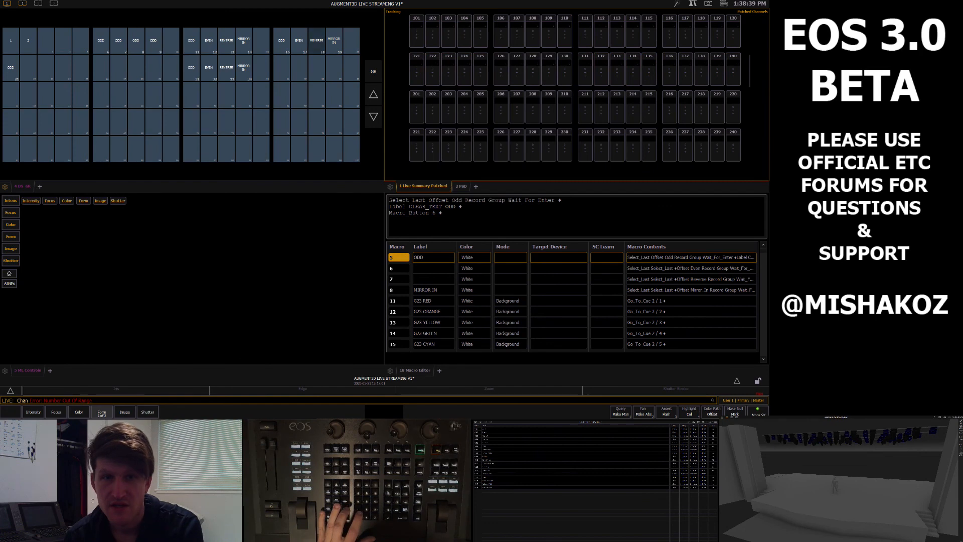
{"action": "key", "text": "BackSpace"}
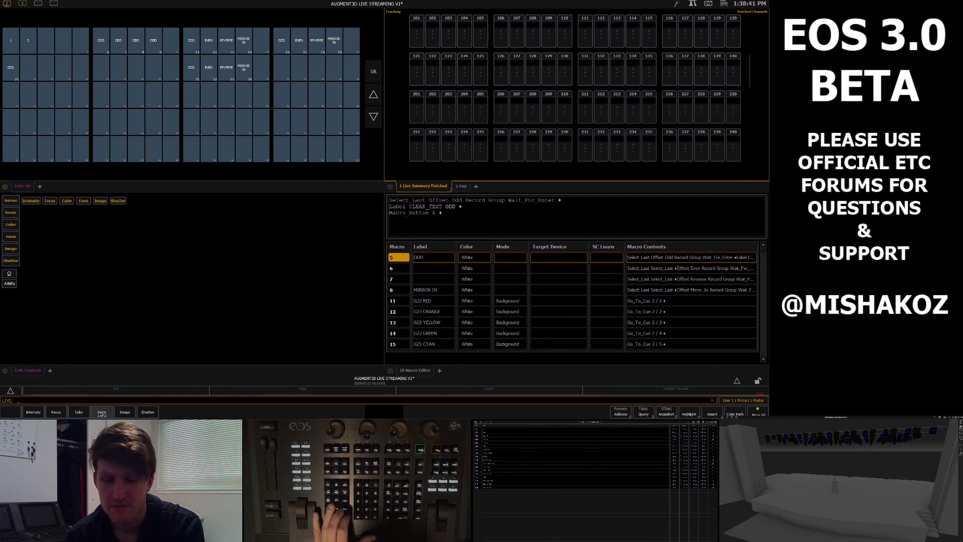
Step: Browse through the recorded groups as far as reverse group 33 and back, checking their channel selections
{"action": "key", "text": "g"}
{"action": "key", "text": "Page_Down"}
{"action": "key", "text": "Page_Down"}
{"action": "key", "text": "Page_Down"}
{"action": "key", "text": "Page_Down"}
{"action": "key", "text": "Page_Down"}
{"action": "key", "text": "Page_Down"}
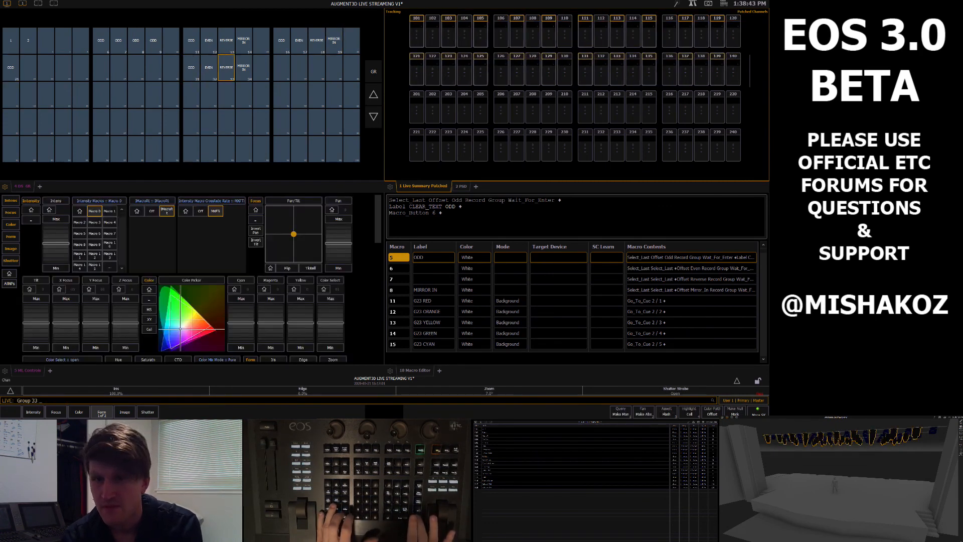
{"action": "key", "text": "Page_Up"}
{"action": "key", "text": "Page_Up"}
{"action": "key", "text": "Page_Up"}
{"action": "key", "text": "Page_Up"}
{"action": "key", "text": "Page_Up"}
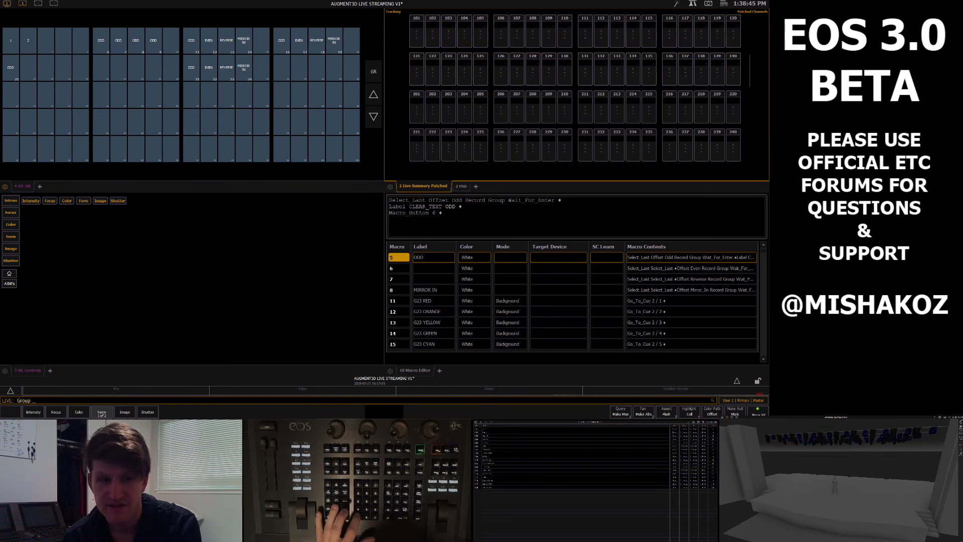
Step: Step through the mirrored channel pairs of group 19, starting with 101 + 140, and clear the selection
{"action": "key", "text": "Page_Down"}
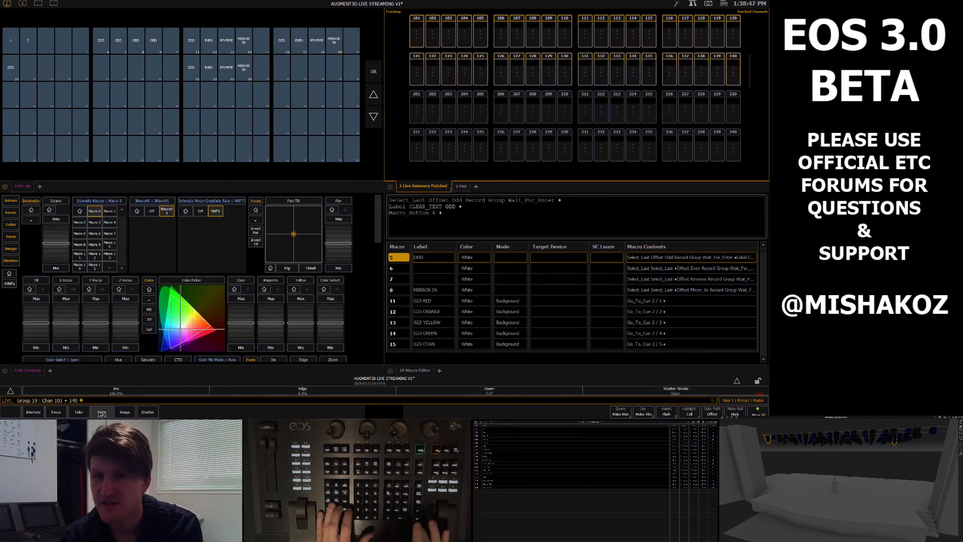
{"action": "key", "text": "Page_Down"}
{"action": "key", "text": "Page_Down"}
{"action": "key", "text": "Page_Down"}
{"action": "key", "text": "BackSpace"}
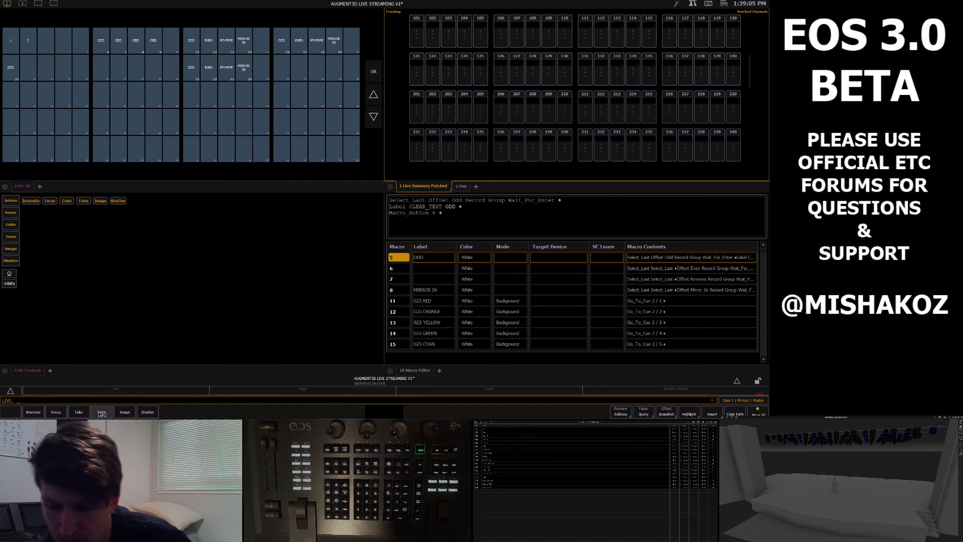
Step: Delete the newly recorded groups 16 to 19
{"action": "key", "text": "Delete"}
{"action": "key", "text": "Delete"}
{"action": "key", "text": "Delete"}
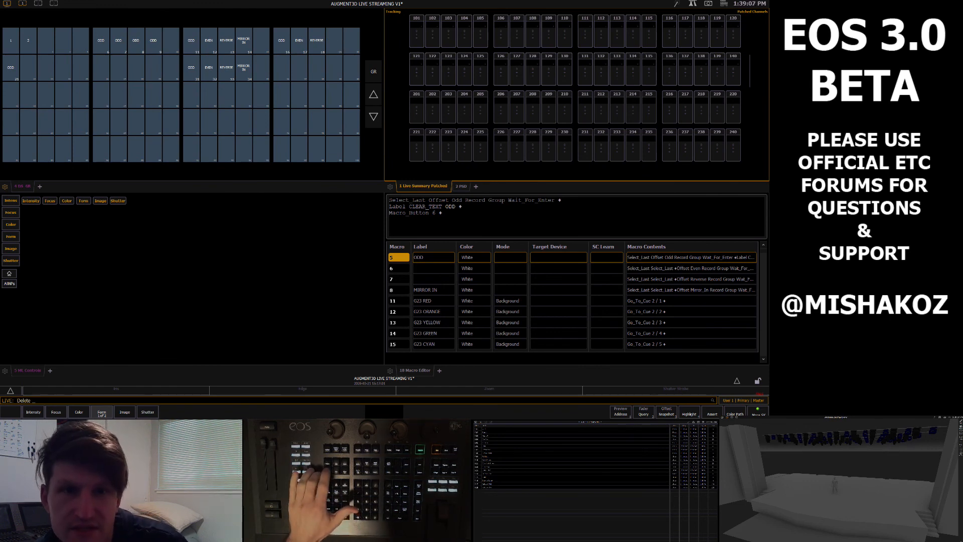
{"action": "left_click", "coordinate": [281, 40]}
{"action": "key", "text": "BackSpace"}
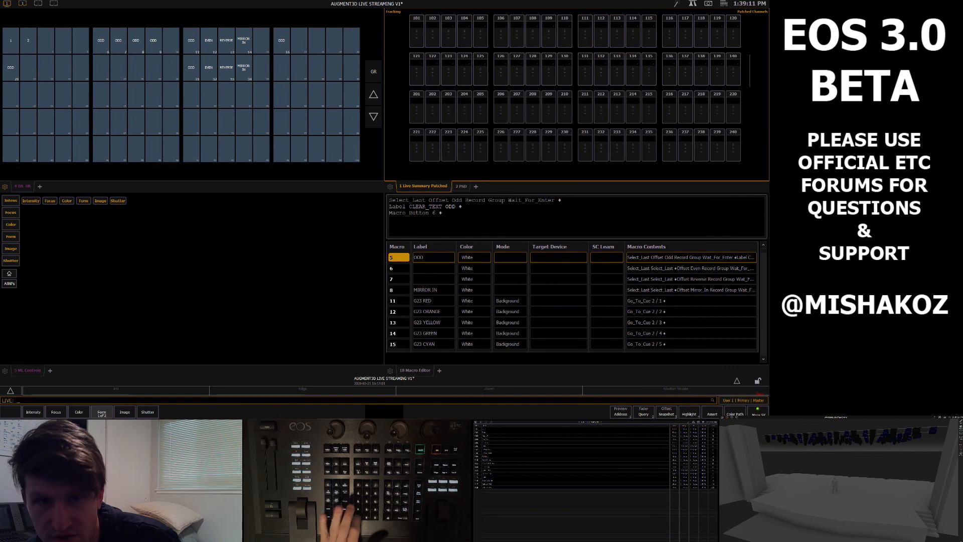
{"action": "key", "text": "Delete"}
{"action": "left_click", "coordinate": [281, 41]}
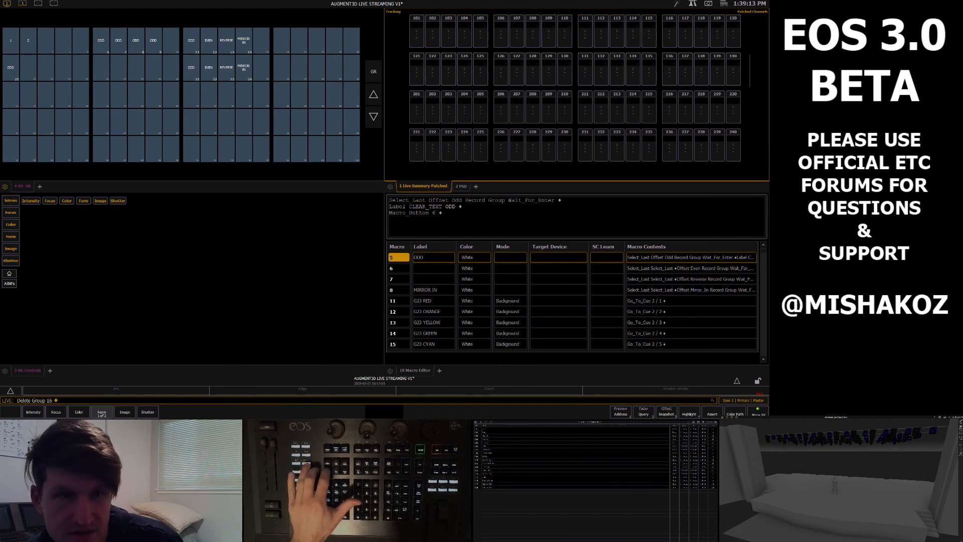
Step: Delete the mirror-in groups 14 and 34
{"action": "left_click", "coordinate": [244, 40]}
{"action": "left_click", "coordinate": [244, 67]}
{"action": "key", "text": "BackSpace"}
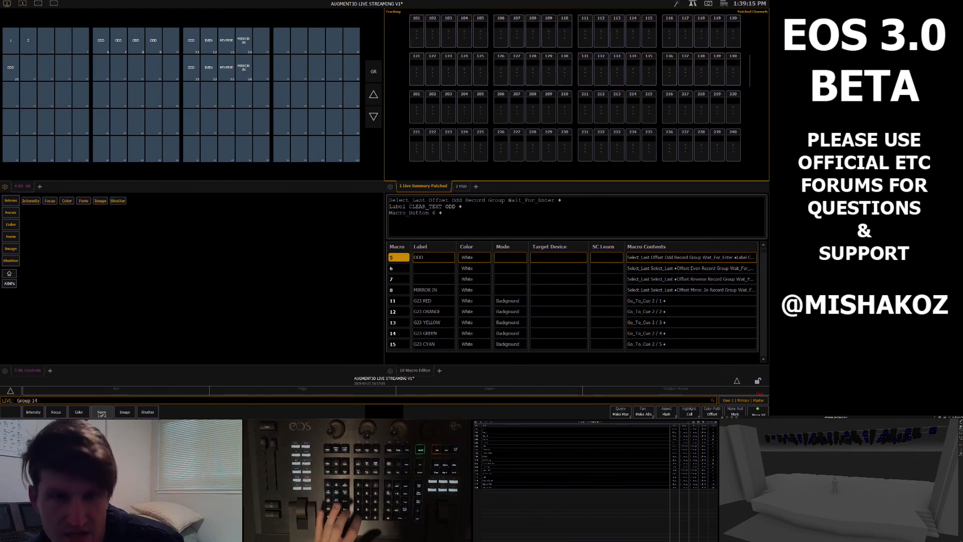
{"action": "key", "text": "Delete"}
{"action": "left_click", "coordinate": [244, 40]}
{"action": "key", "text": "Delete"}
{"action": "left_click", "coordinate": [244, 67]}
Step: Delete the odd, even and reverse groups 11 to 13 and 31 to 33
{"action": "key", "text": "Delete"}
{"action": "left_click", "coordinate": [227, 67]}
{"action": "key", "text": "Delete"}
{"action": "left_click", "coordinate": [226, 40]}
{"action": "left_click", "coordinate": [209, 40]}
{"action": "key", "text": "Delete"}
{"action": "left_click", "coordinate": [209, 67]}
{"action": "key", "text": "Delete"}
{"action": "left_click", "coordinate": [191, 68]}
{"action": "key", "text": "Delete"}
{"action": "left_click", "coordinate": [191, 40]}
{"action": "key", "text": "Delete"}
Step: Delete the remaining odd groups 6 to 9 and 21, and save the show file
{"action": "key", "text": "Delete"}
{"action": "left_click", "coordinate": [119, 40]}
{"action": "key", "text": "Delete"}
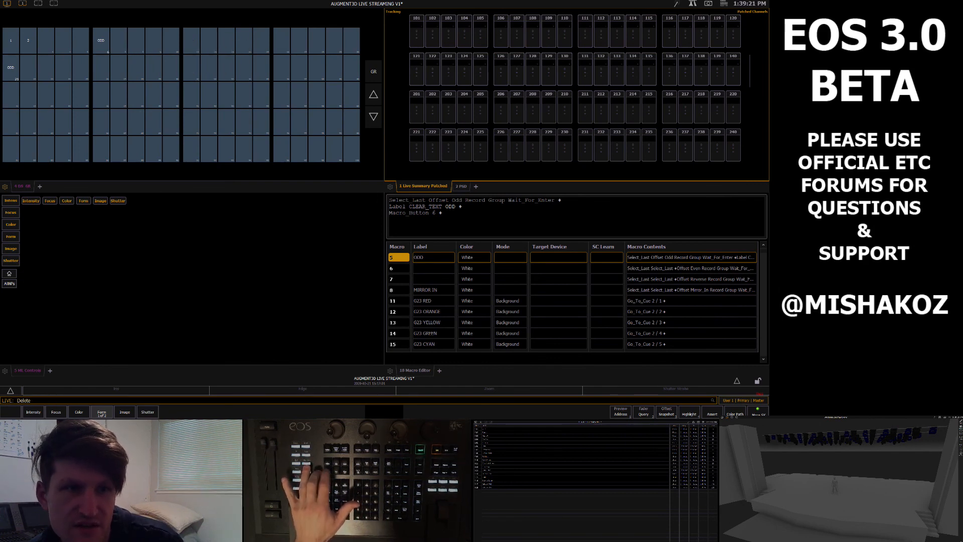
{"action": "left_click", "coordinate": [101, 40]}
{"action": "key", "text": "Delete"}
{"action": "left_click", "coordinate": [10, 68]}
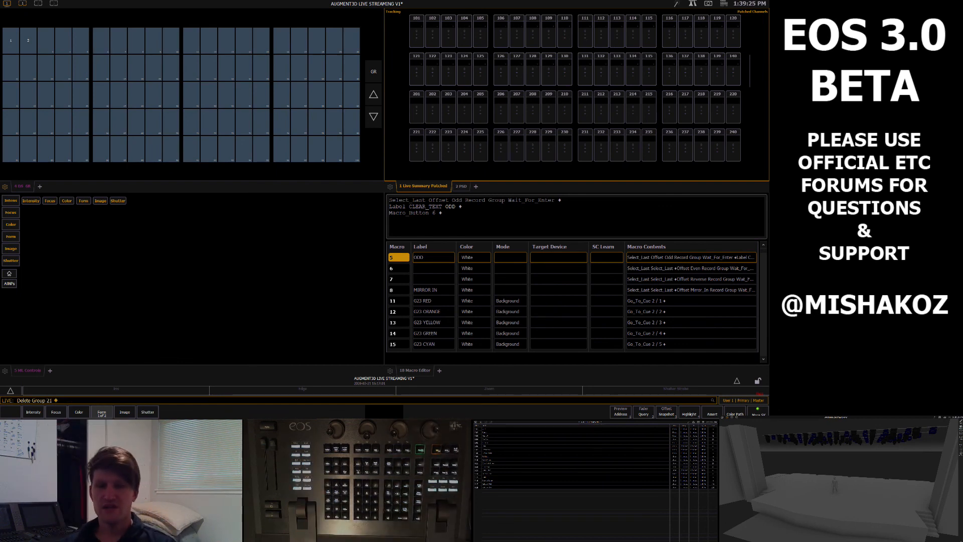
{"action": "key", "text": "shift+u"}
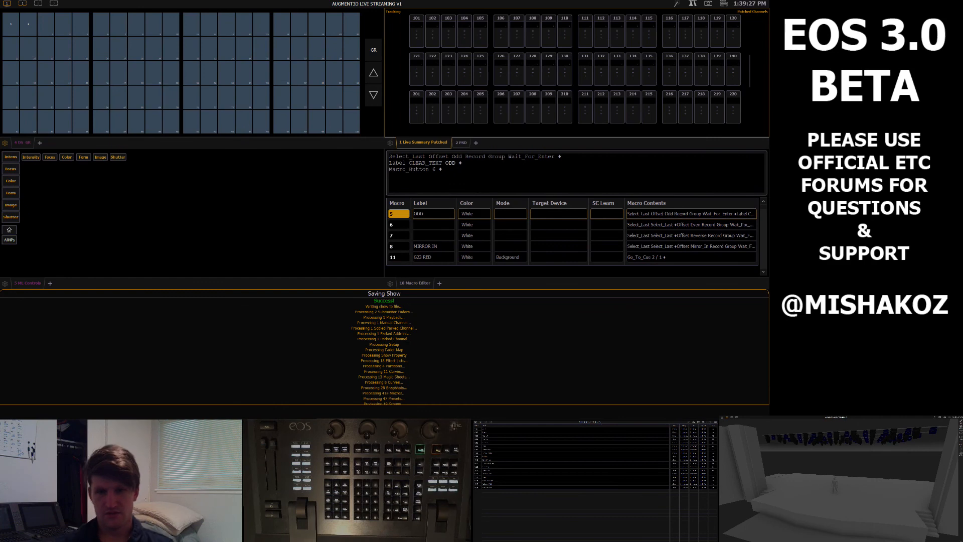